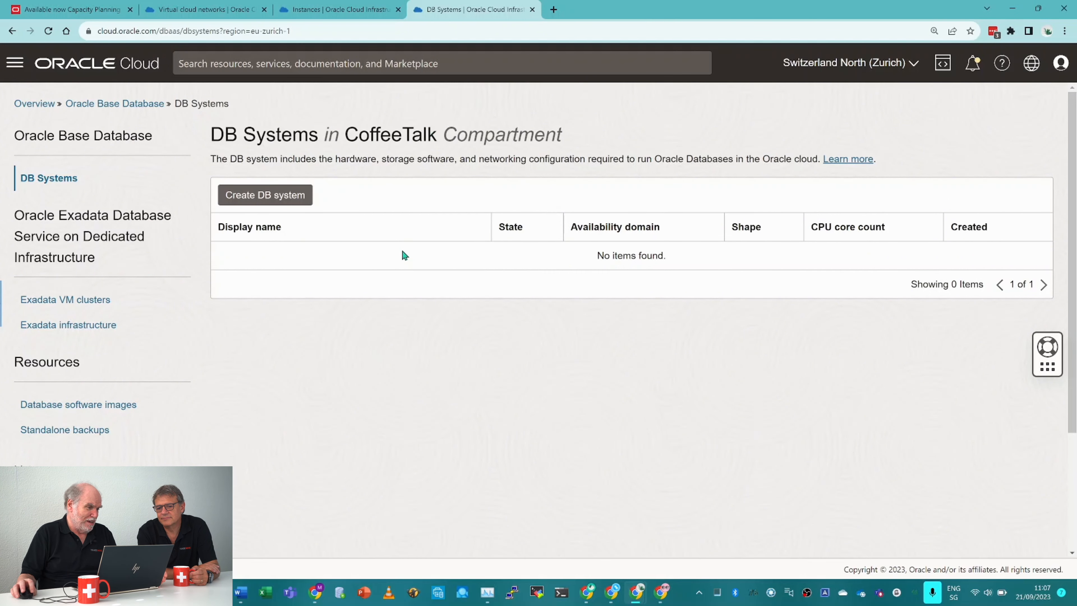
# Start creating a new DB system in the CoffeeTalk compartment and name it CTDBSYS.
pyautogui.click(266, 196)
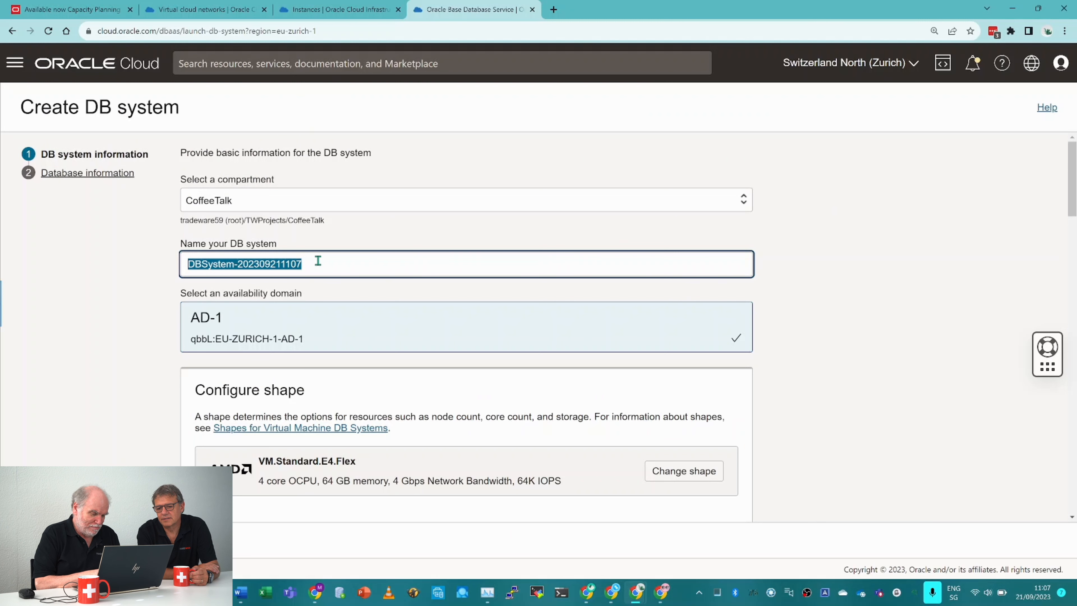
pyautogui.write('CT')
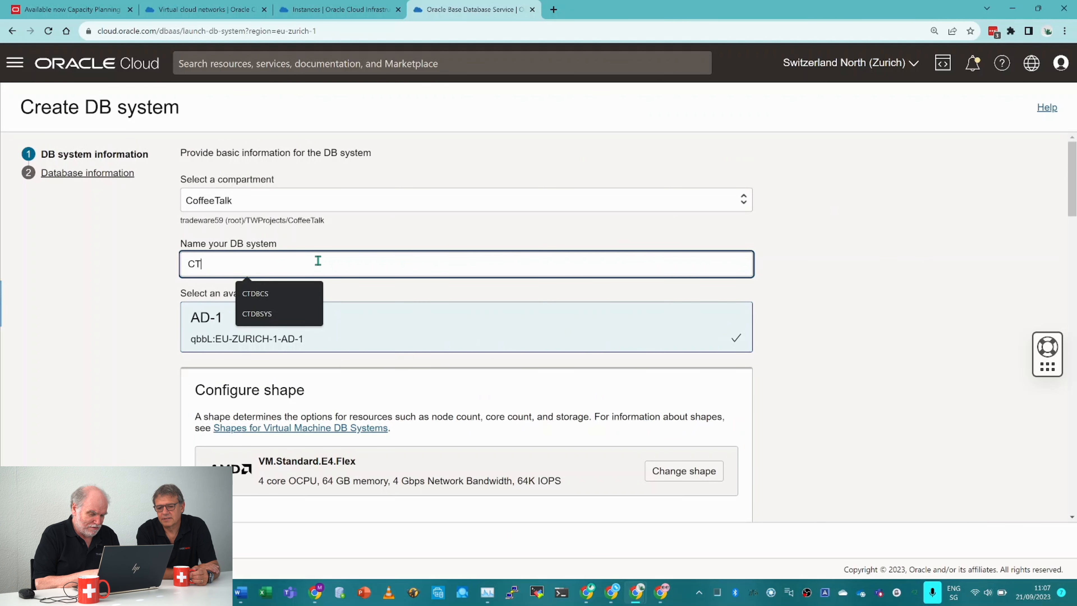
pyautogui.write('DB')
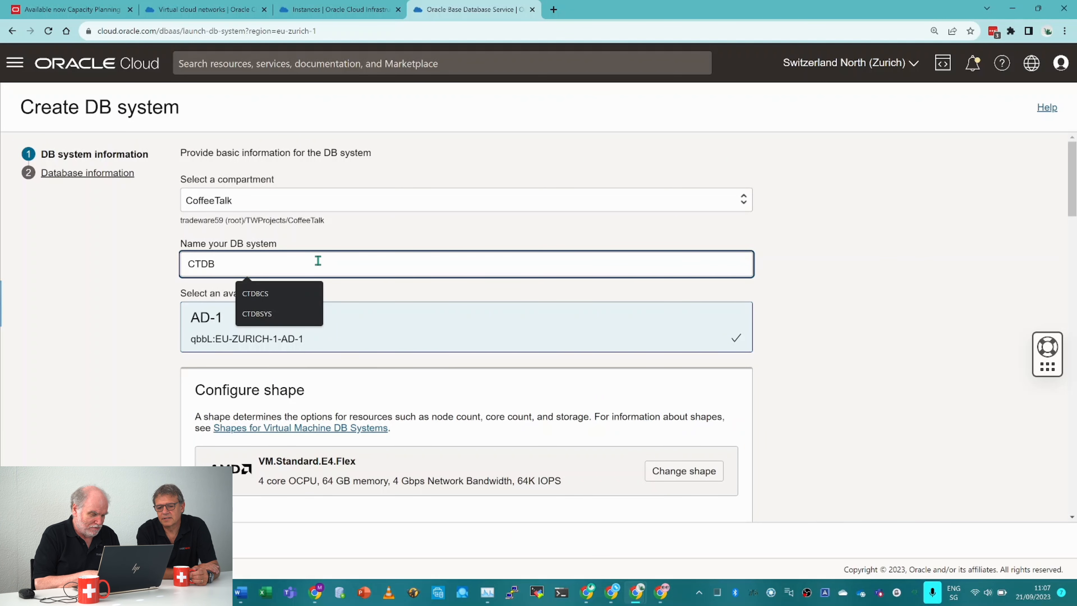
pyautogui.write('SYS')
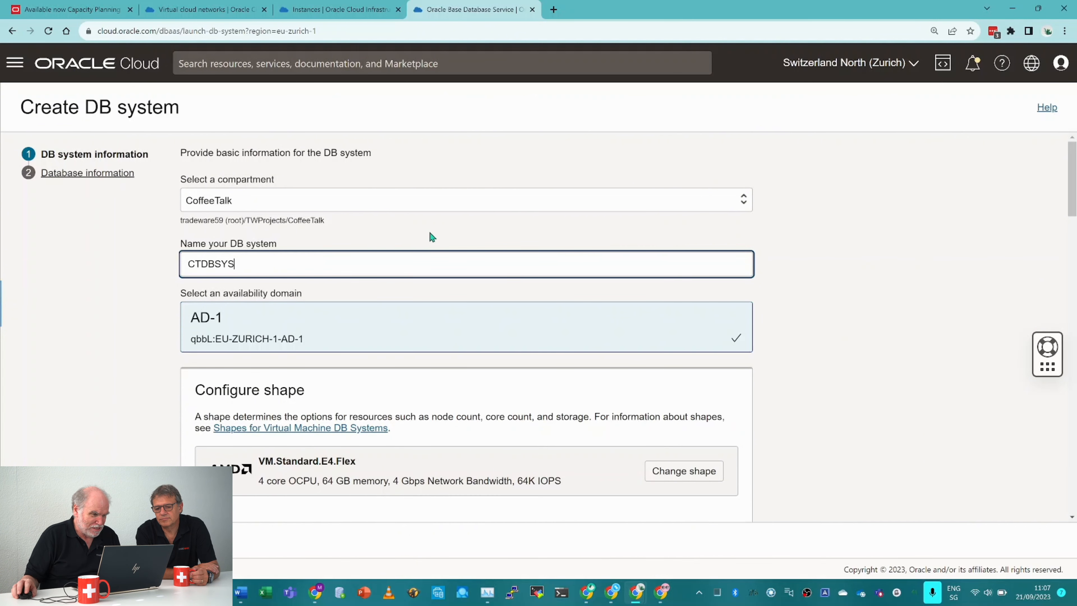
# Configure the VM.Standard.E4.Flex shape with 6 OCPUs per node and apply it to the DB system.
pyautogui.scroll(-2, 466, 216)
pyautogui.scroll(-1, 552, 195)
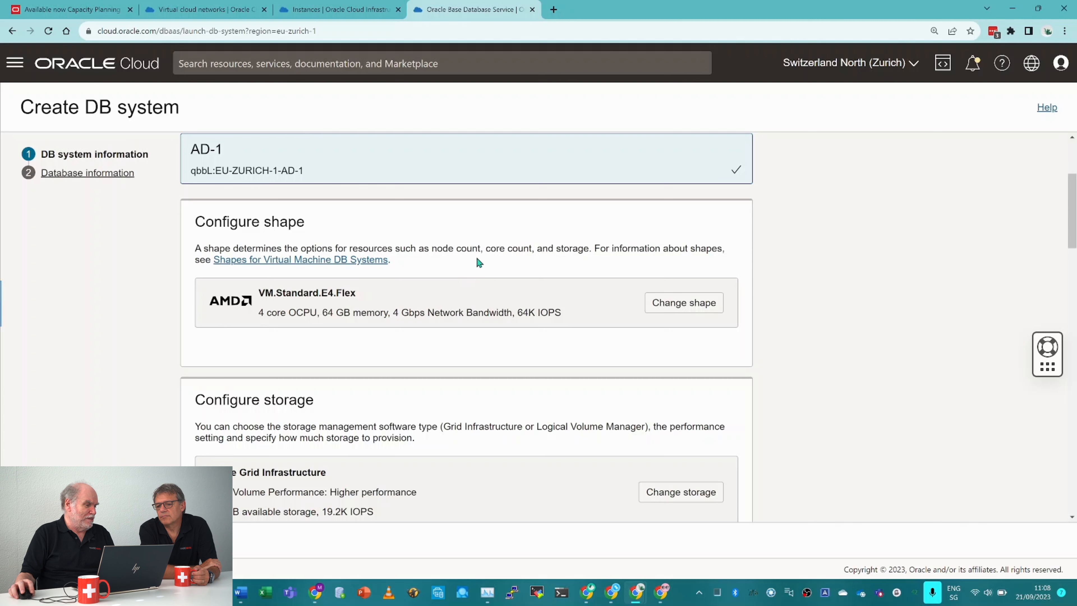
pyautogui.click(672, 305)
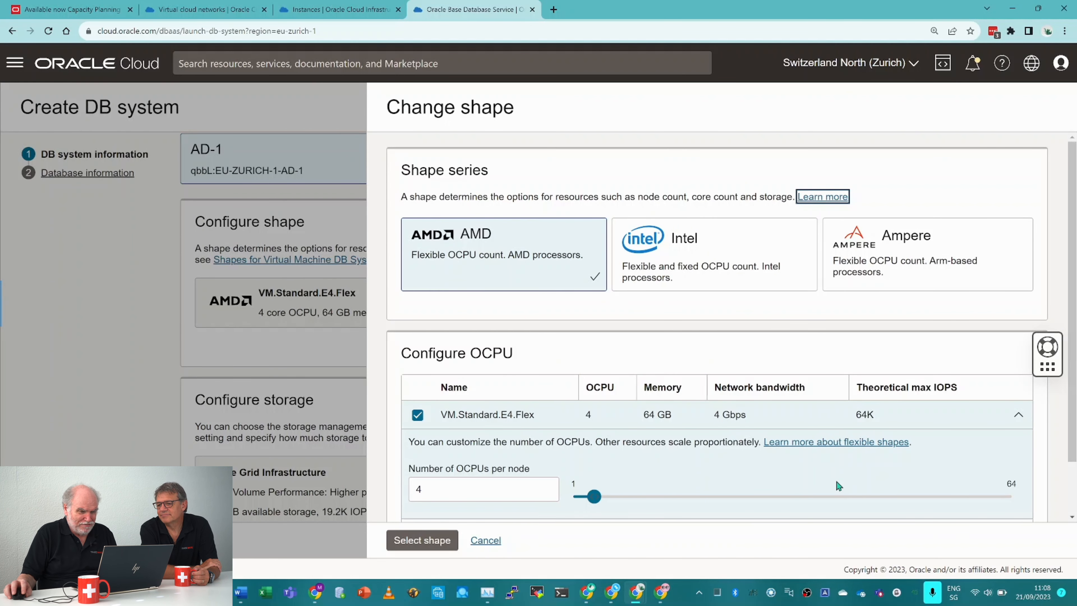
pyautogui.moveTo(594, 497); pyautogui.dragTo(608, 499)
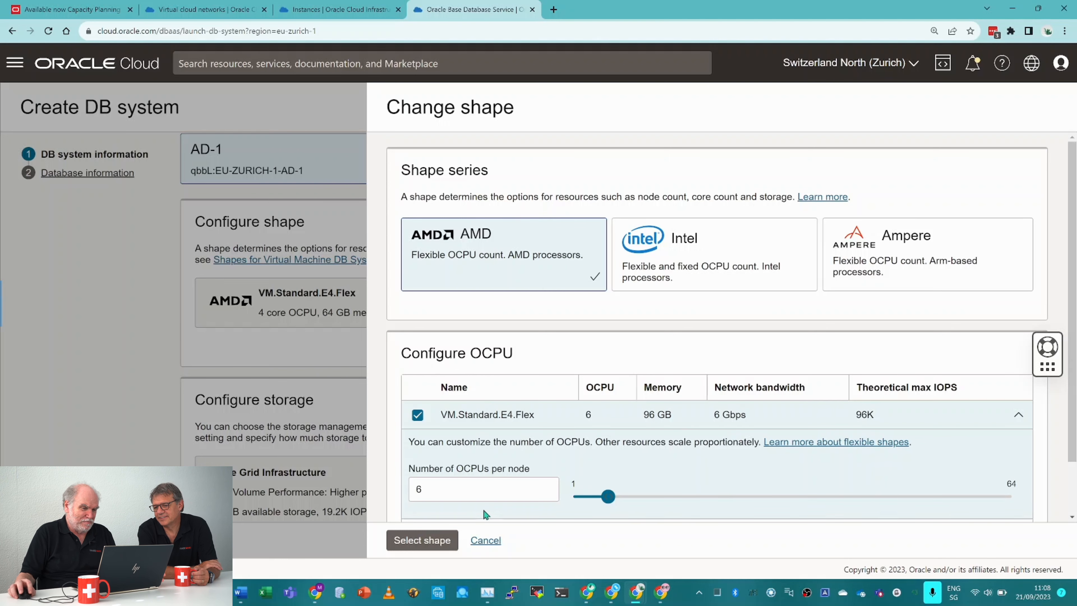
pyautogui.click(425, 540)
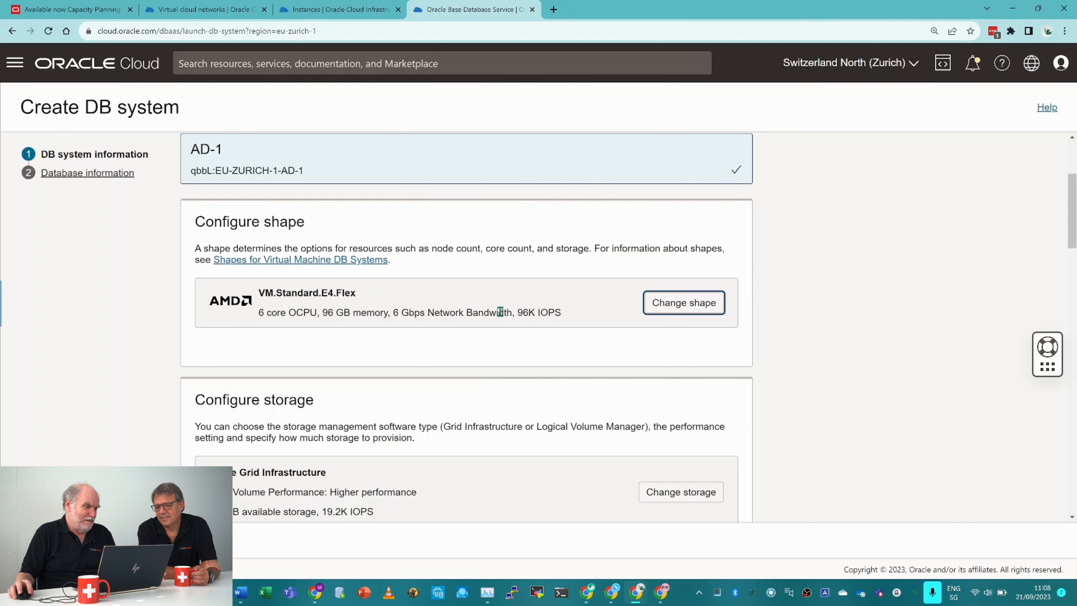
# Change the storage configuration to Logical Volume Manager with Balanced volume performance.
pyautogui.scroll(-3, 581, 347)
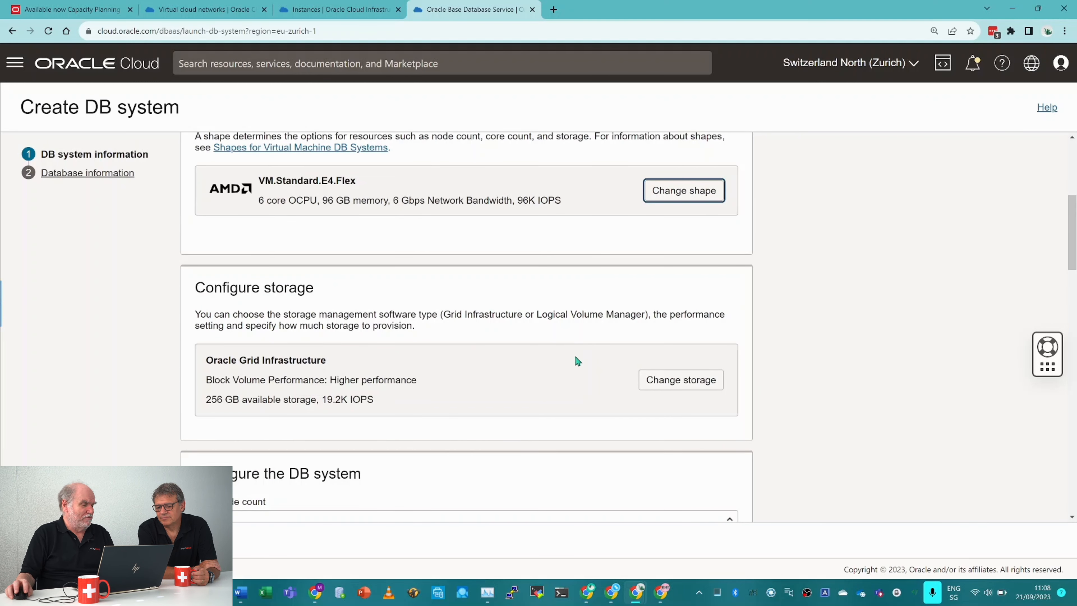
pyautogui.click(663, 384)
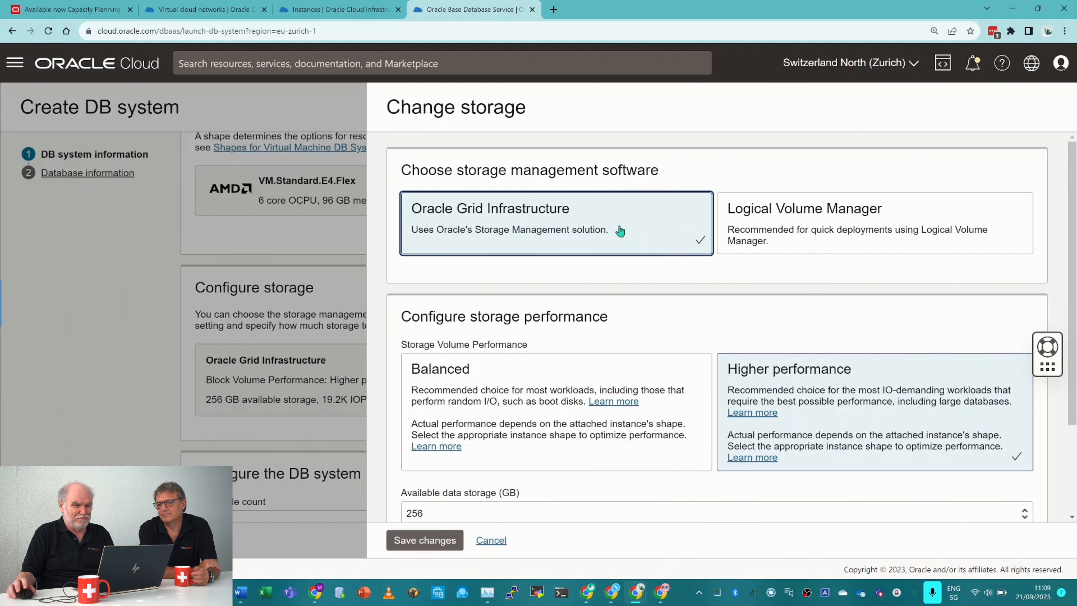
pyautogui.click(785, 235)
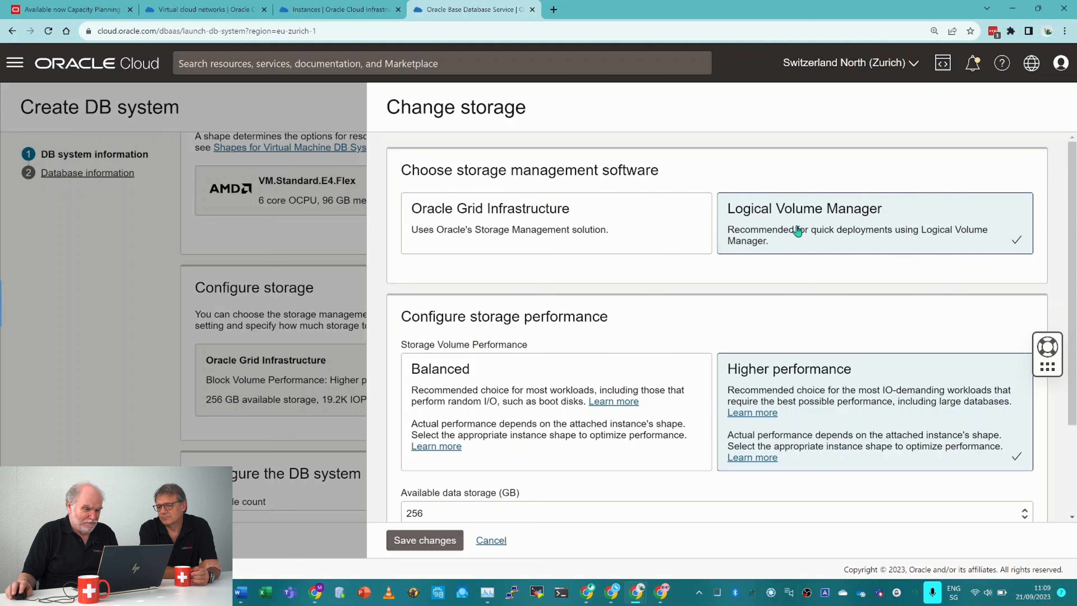
pyautogui.scroll(-3, 797, 230)
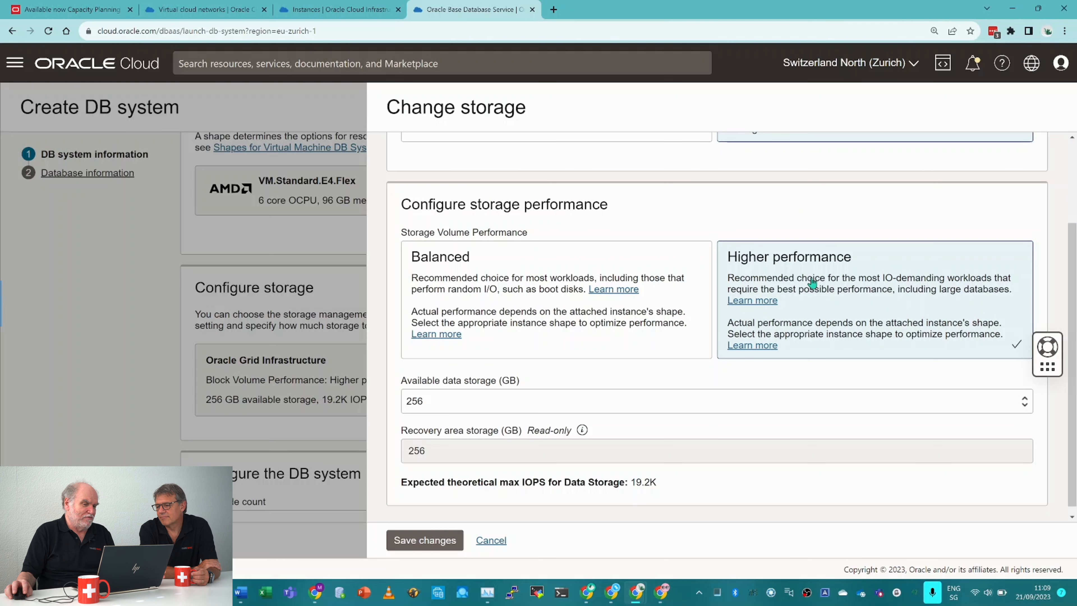
pyautogui.click(499, 289)
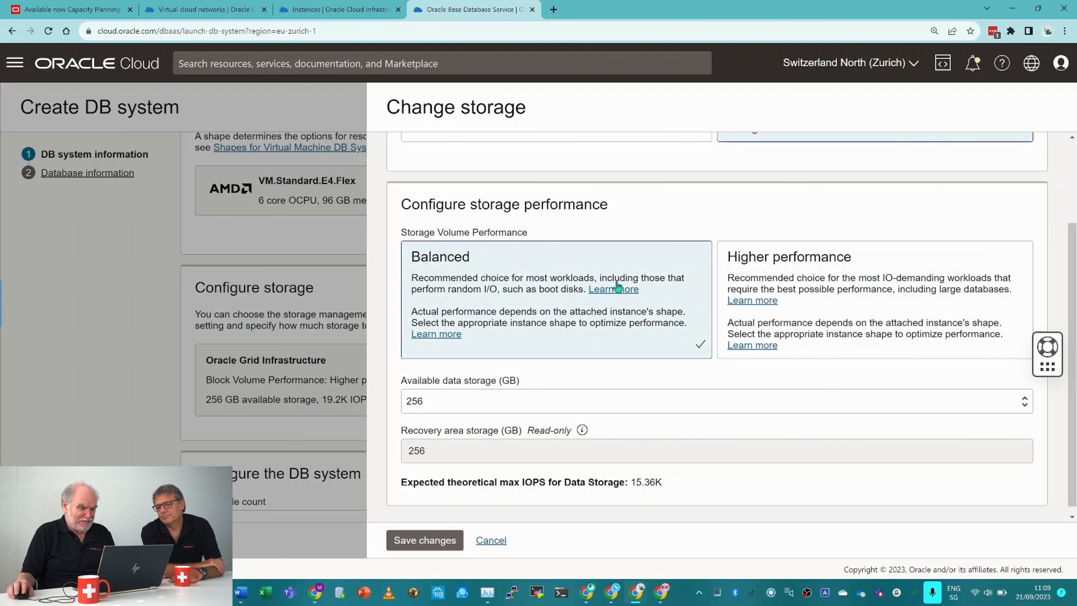
# Try 4096 GB of available data storage with Balanced and Higher performance, then return to Balanced with 256 GB.
pyautogui.scroll(-1, 610, 293)
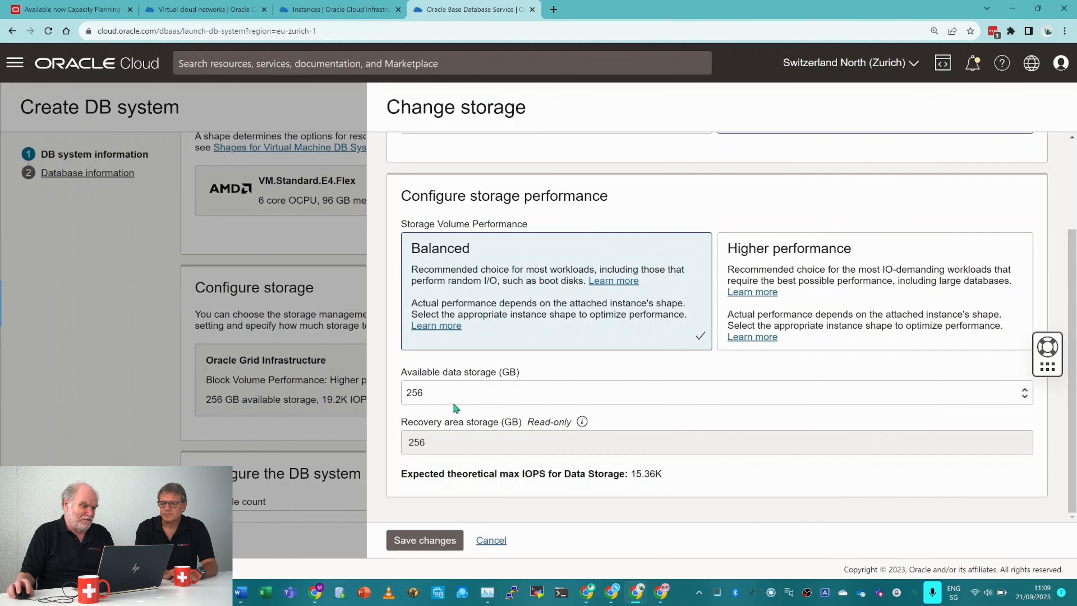
pyautogui.click(443, 392)
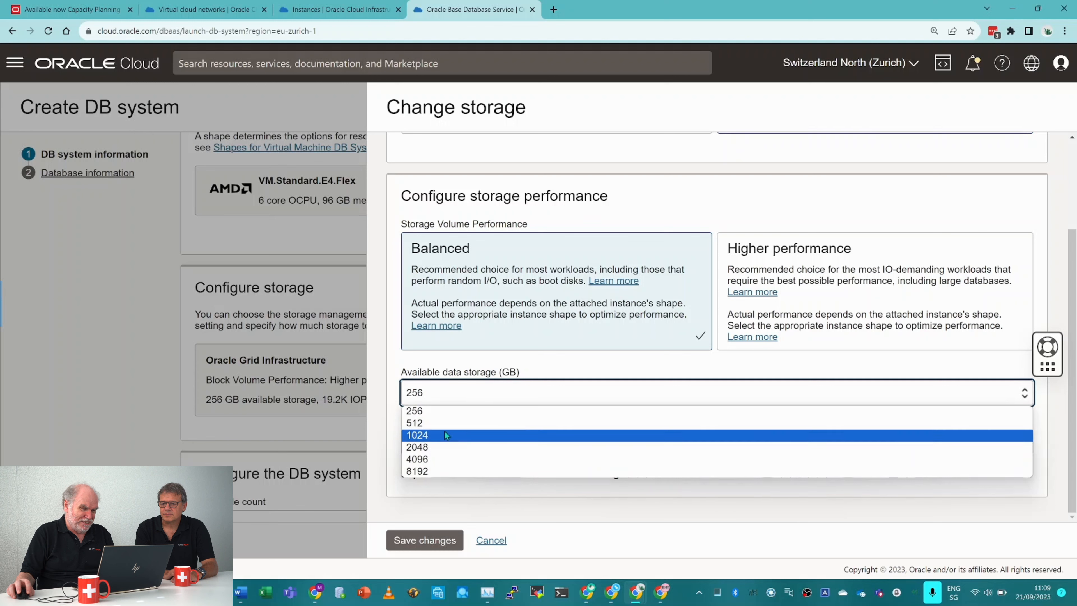
pyautogui.click(449, 459)
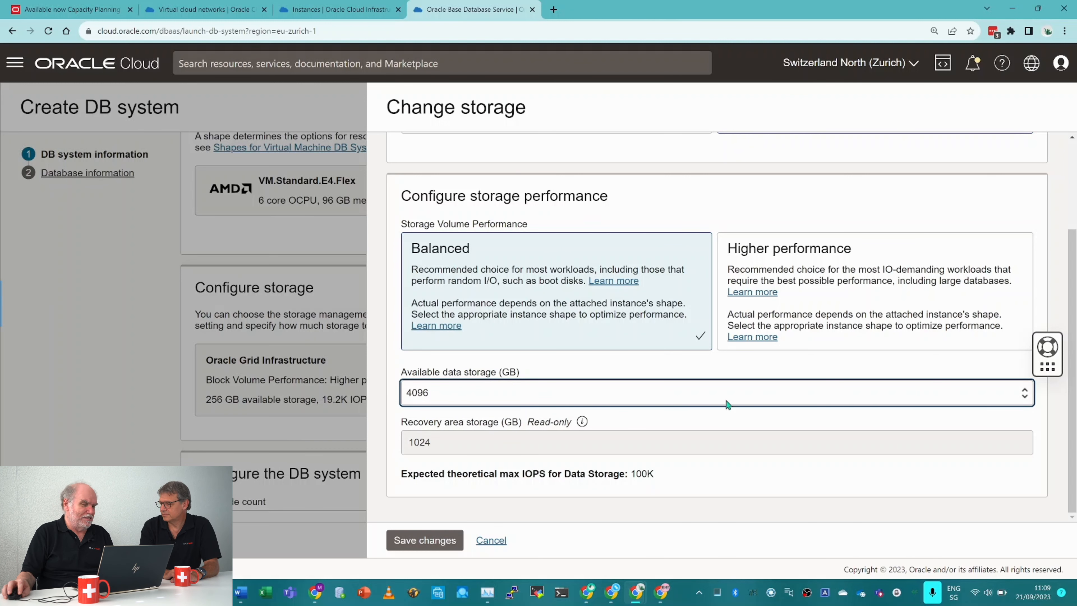
pyautogui.click(782, 323)
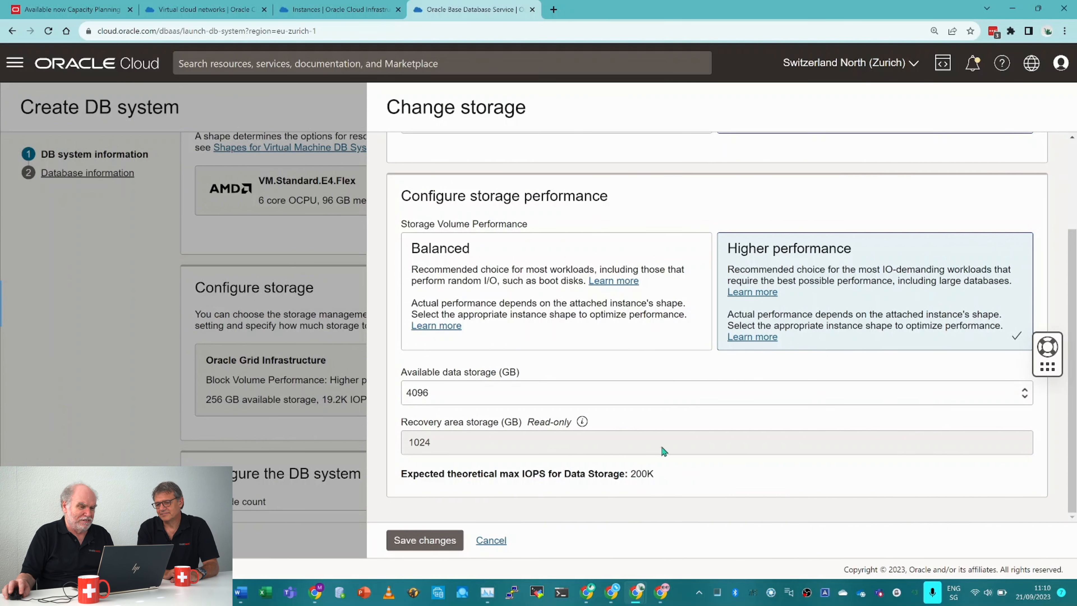
pyautogui.click(545, 313)
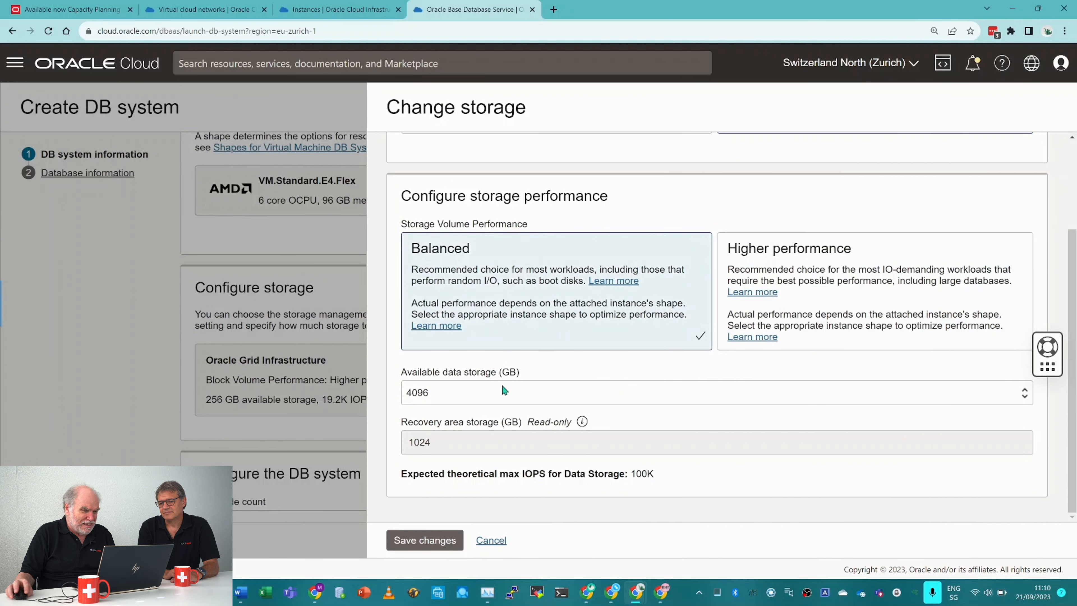
pyautogui.click(481, 399)
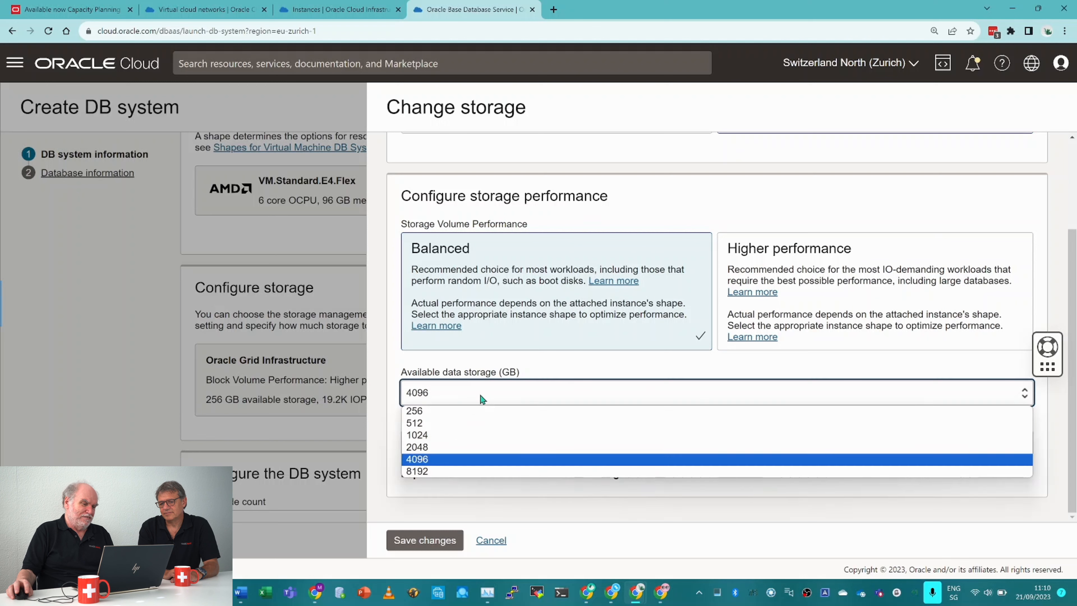
pyautogui.click(450, 413)
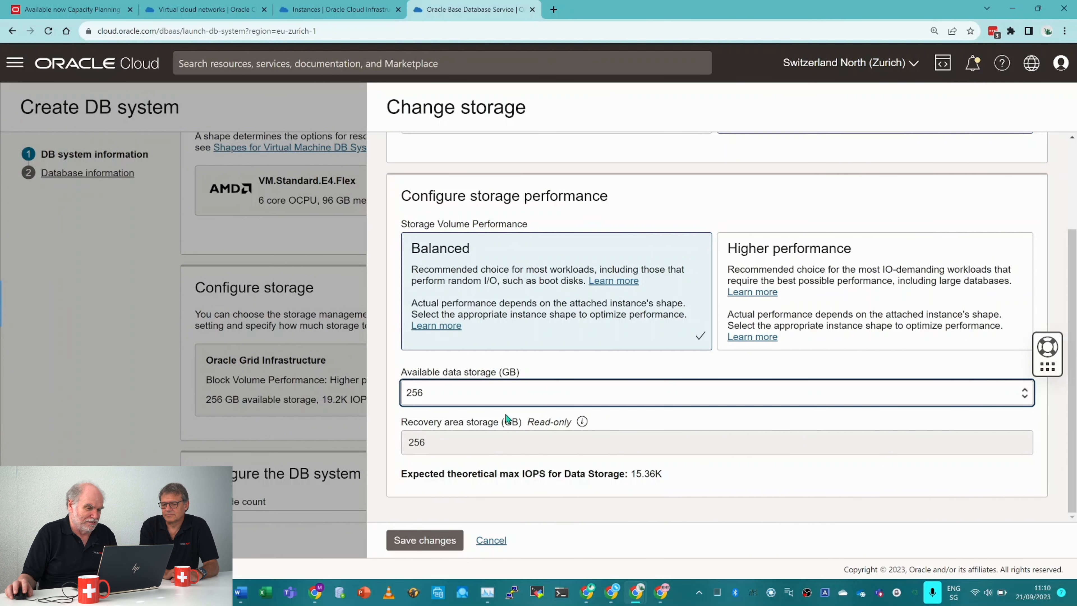
# Review the storage options and save the storage changes for the DB system.
pyautogui.moveTo(593, 423)
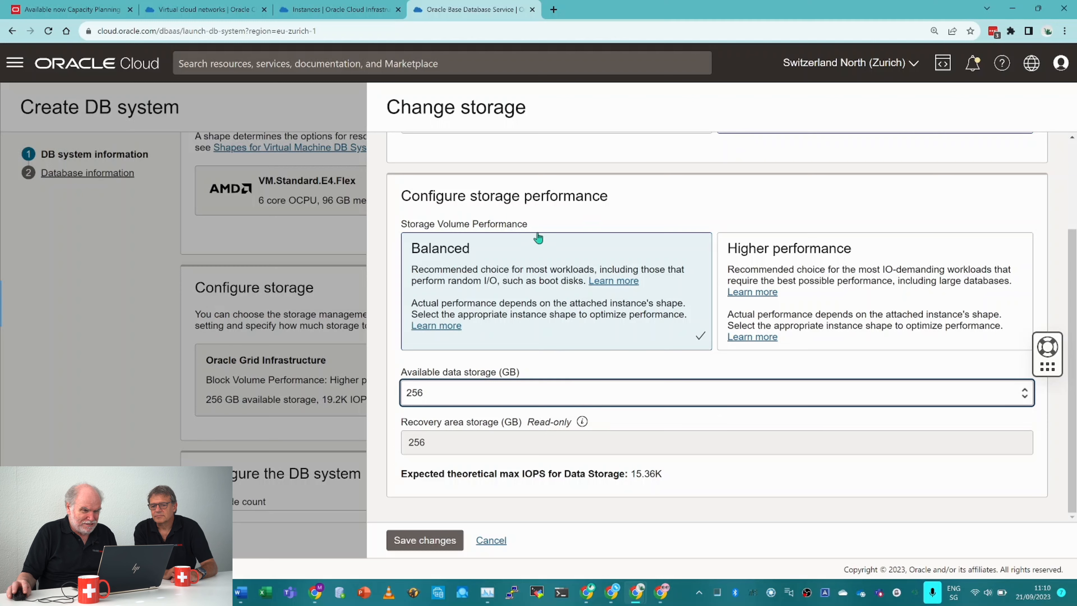
pyautogui.scroll(3, 590, 400)
pyautogui.scroll(-3, 460, 486)
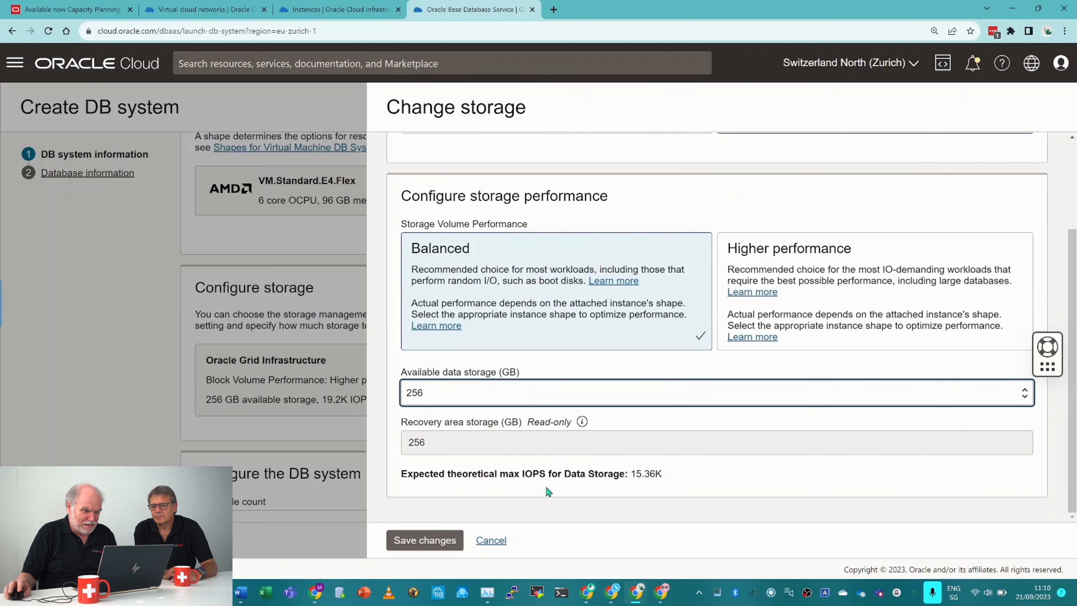
pyautogui.click(430, 546)
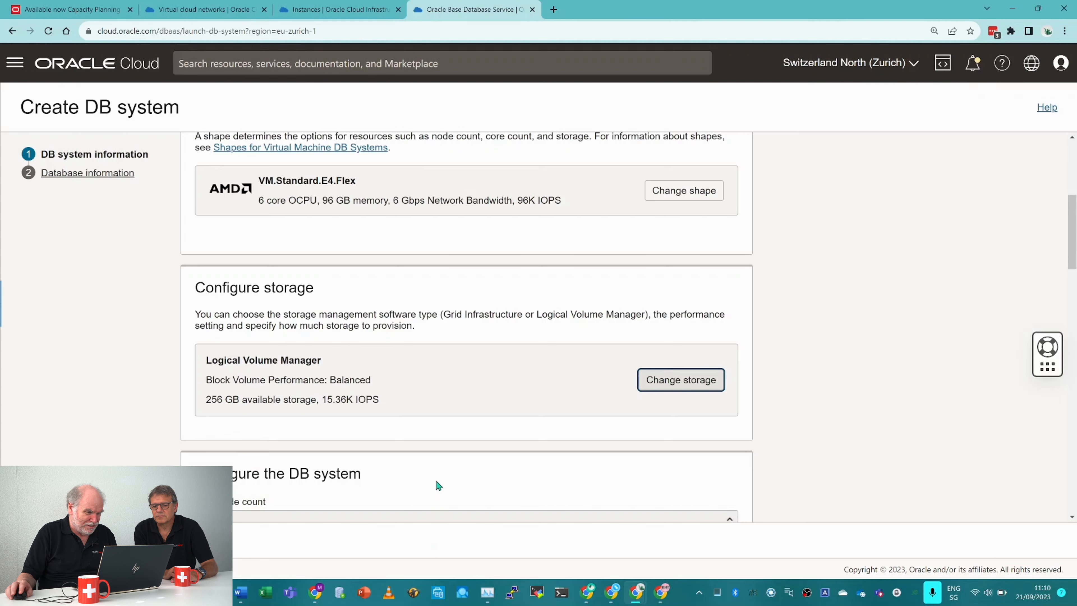
# Try Standard Edition as the Oracle Database software edition, then settle on Enterprise Edition.
pyautogui.scroll(-3, 436, 483)
pyautogui.scroll(-3, 466, 452)
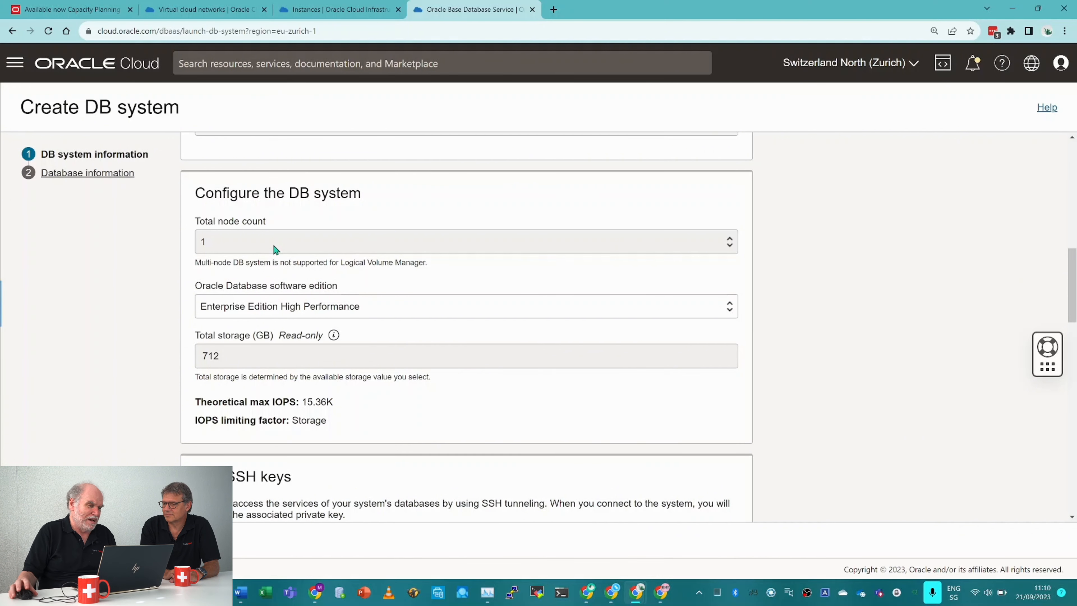
pyautogui.click(280, 308)
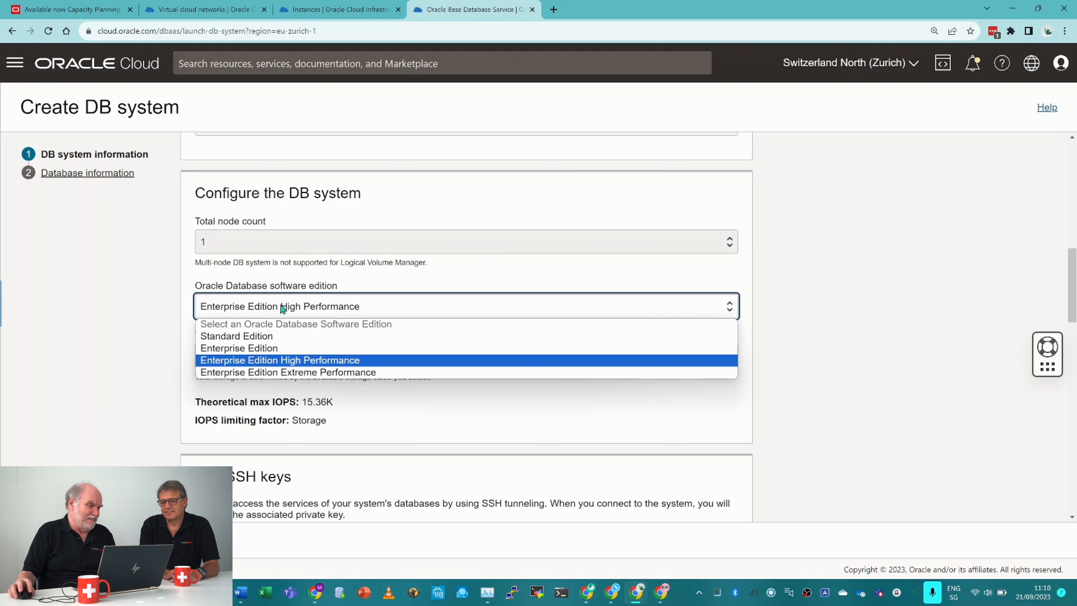
pyautogui.click(267, 336)
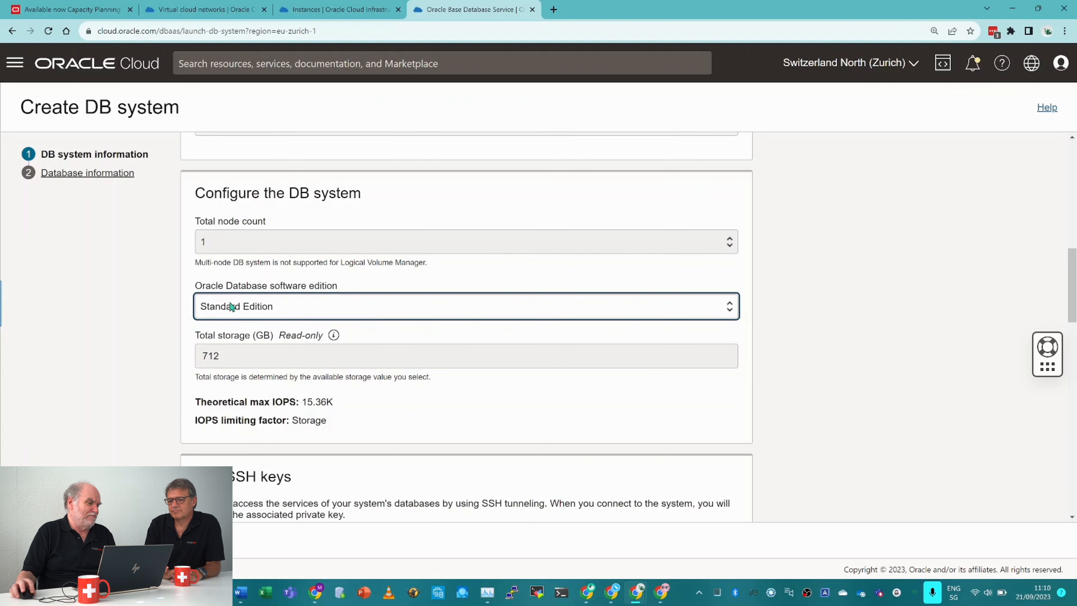
pyautogui.click(285, 309)
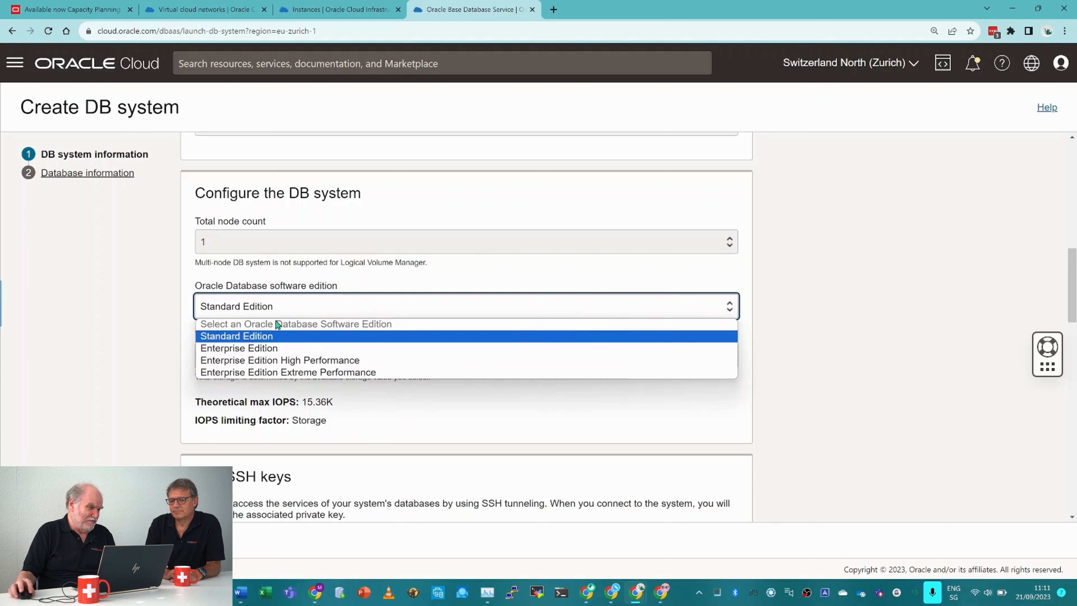
pyautogui.click(267, 348)
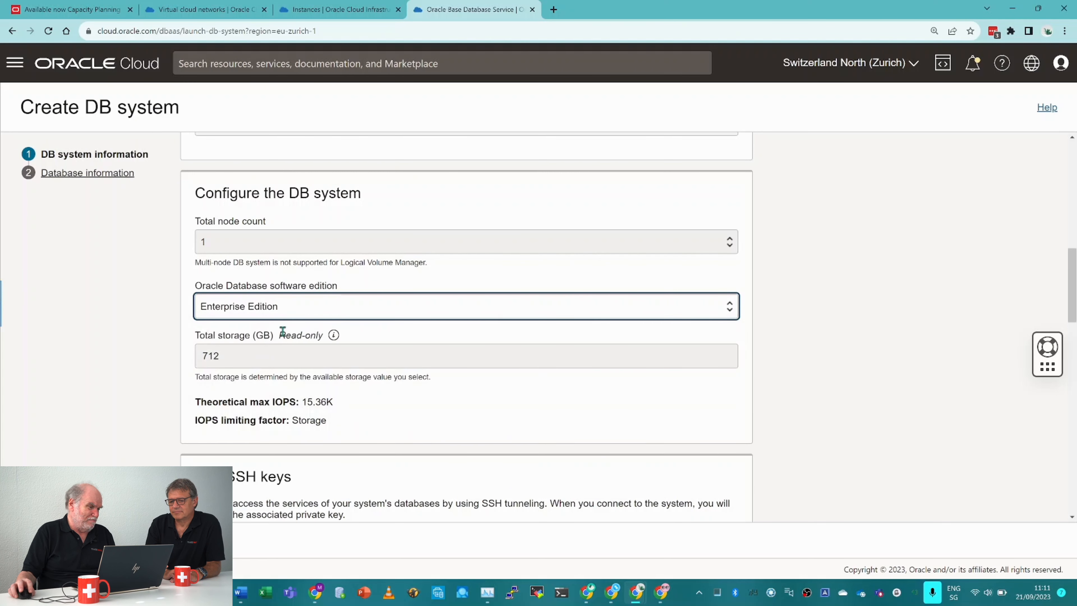
pyautogui.click(308, 313)
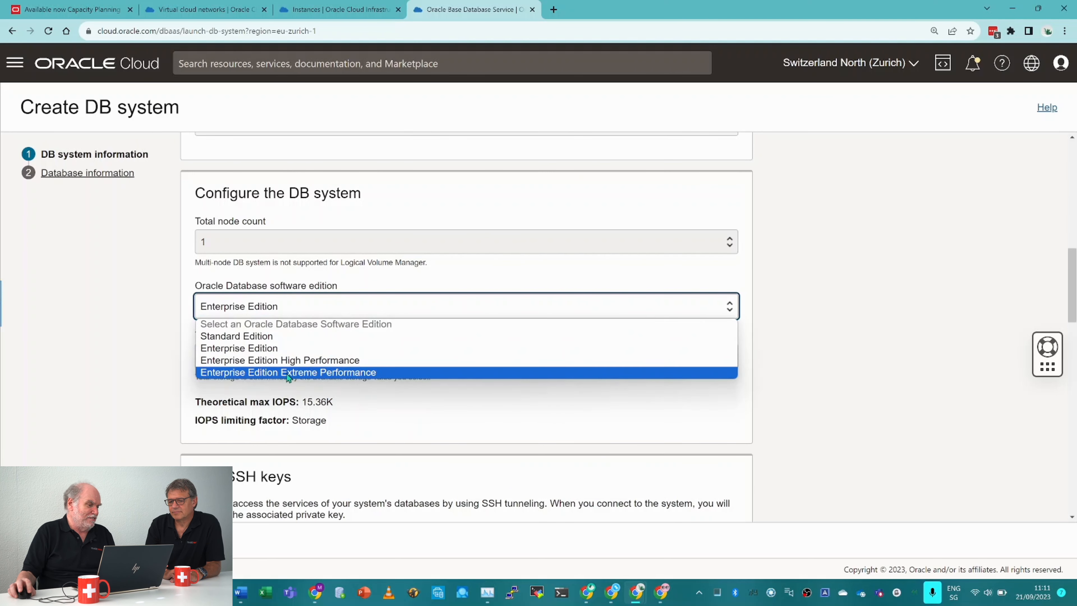
pyautogui.click(303, 309)
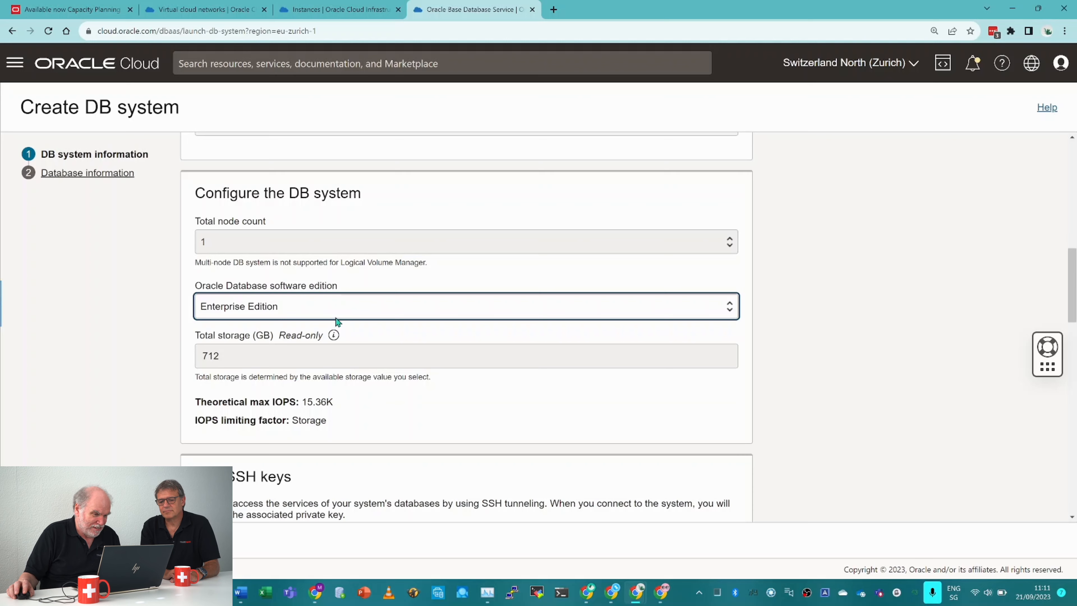
# Set the SSH key option to uploading key files and supply the public key file mad-key-2022-01-18.key.pub.
pyautogui.scroll(-5, 336, 320)
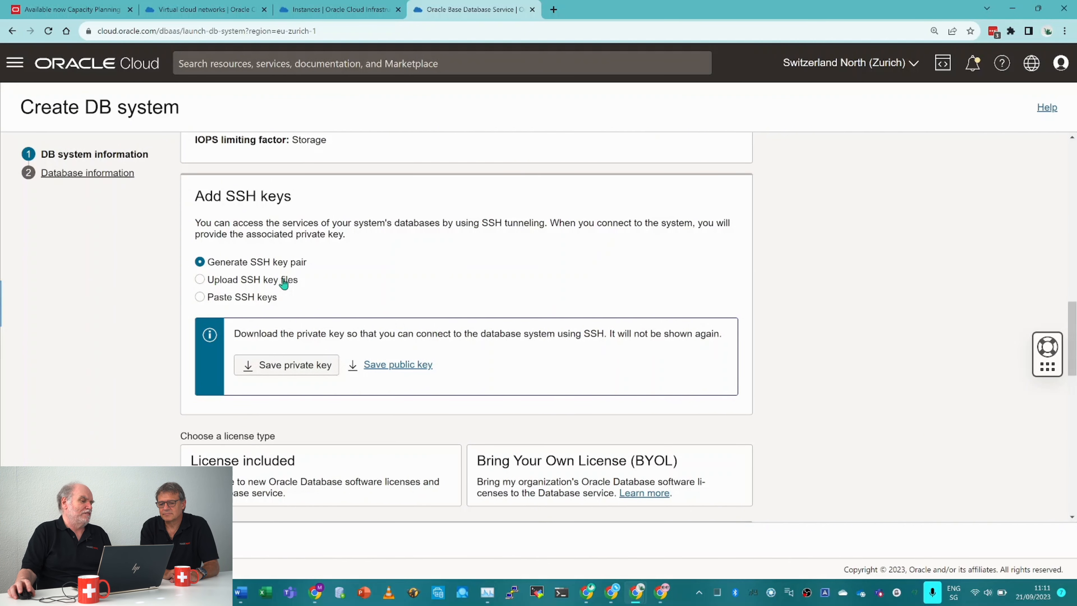
pyautogui.click(199, 283)
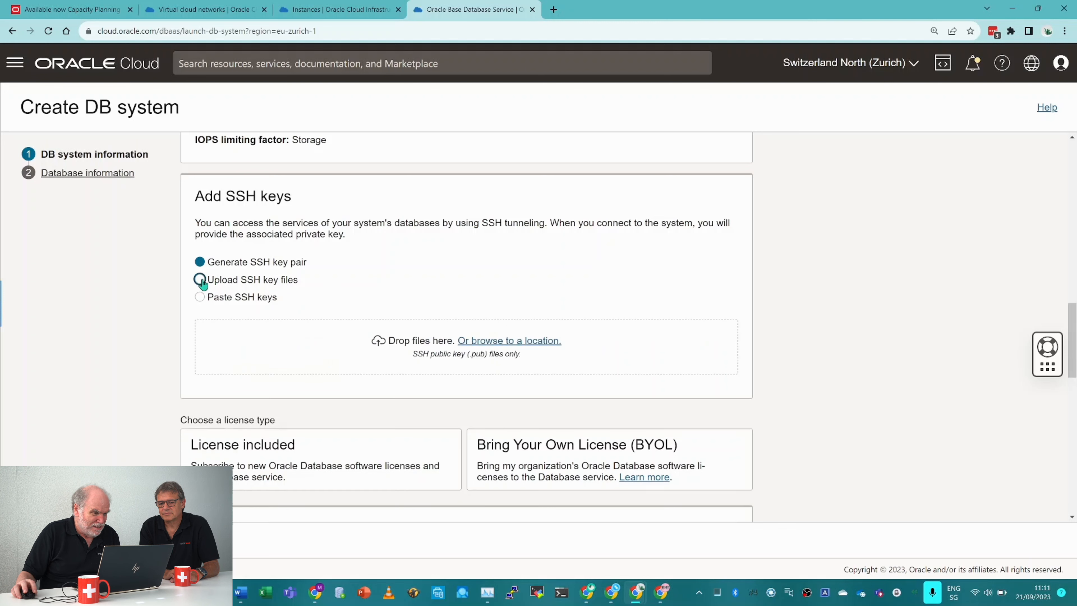
pyautogui.click(505, 342)
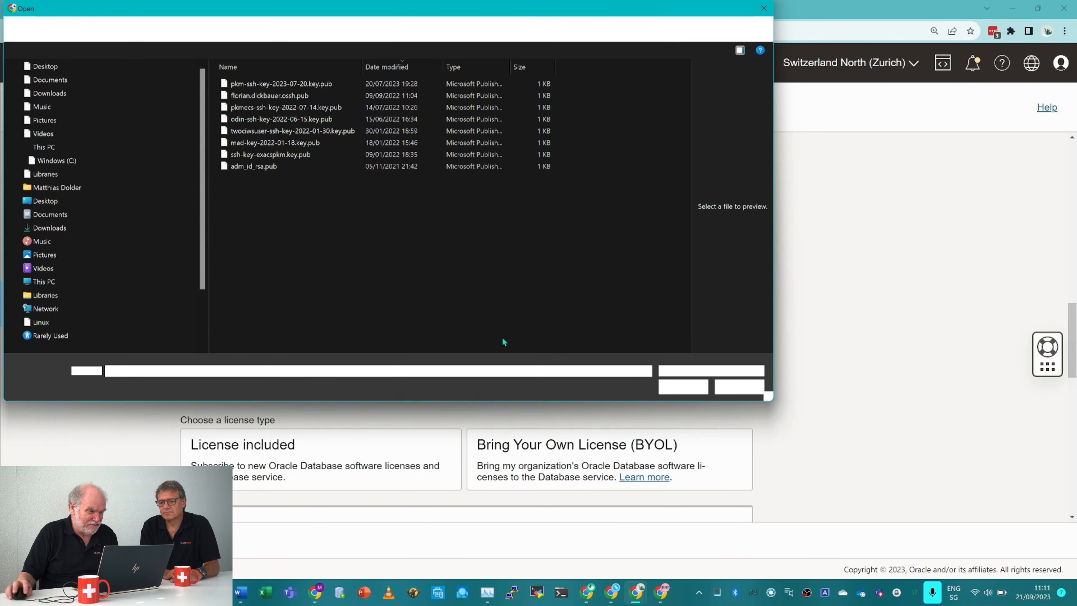
pyautogui.click(262, 141)
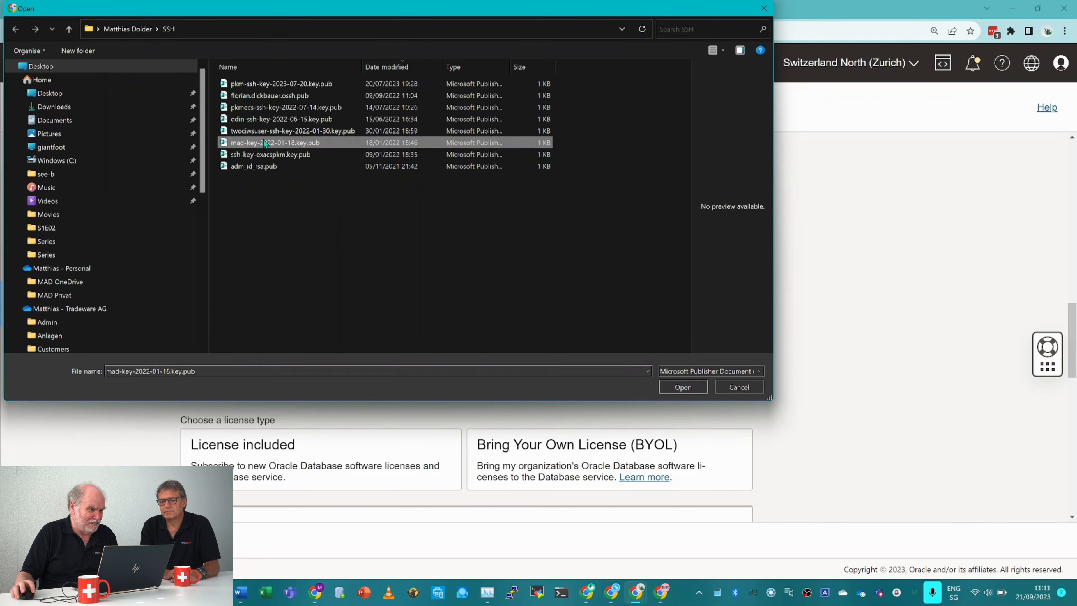
pyautogui.click(675, 388)
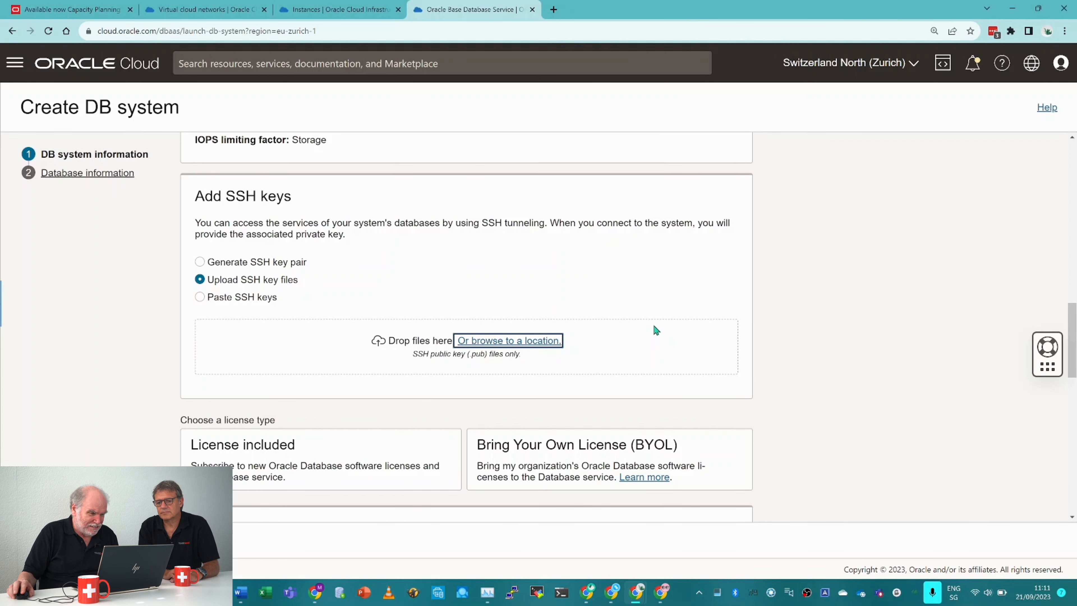
# Compare the License Included and Bring Your Own License (BYOL) options, then settle on Bring Your Own License as the license type.
pyautogui.scroll(-3, 654, 336)
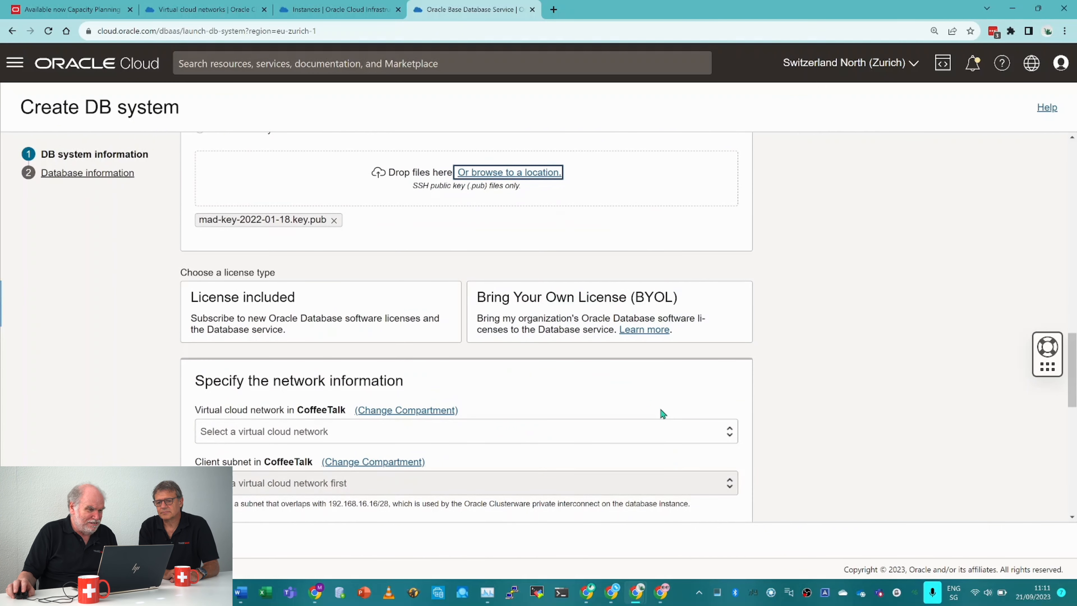
pyautogui.click(380, 327)
pyautogui.click(509, 318)
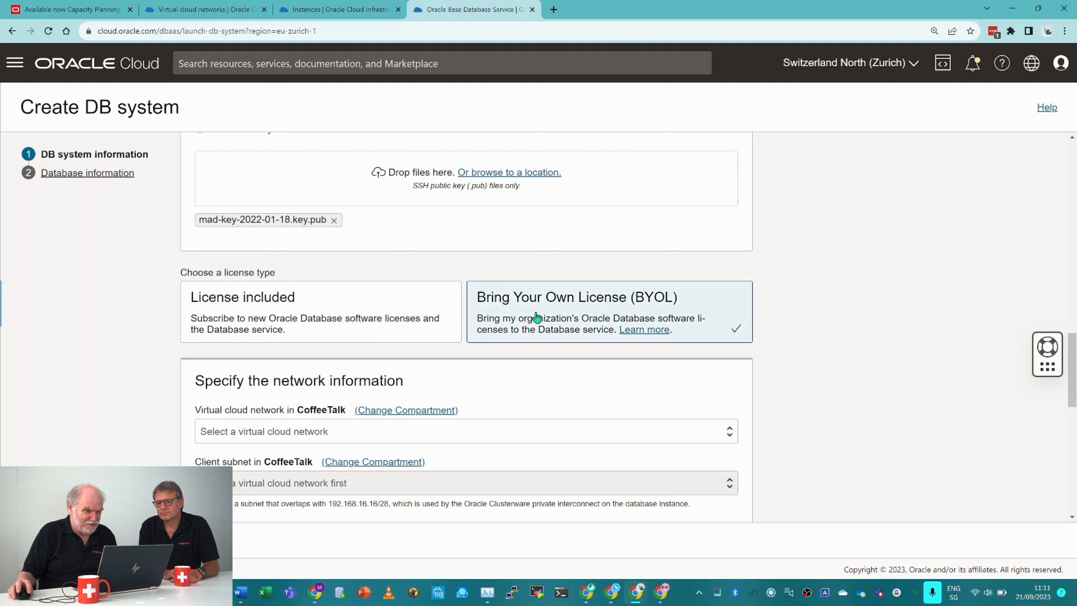
pyautogui.click(408, 319)
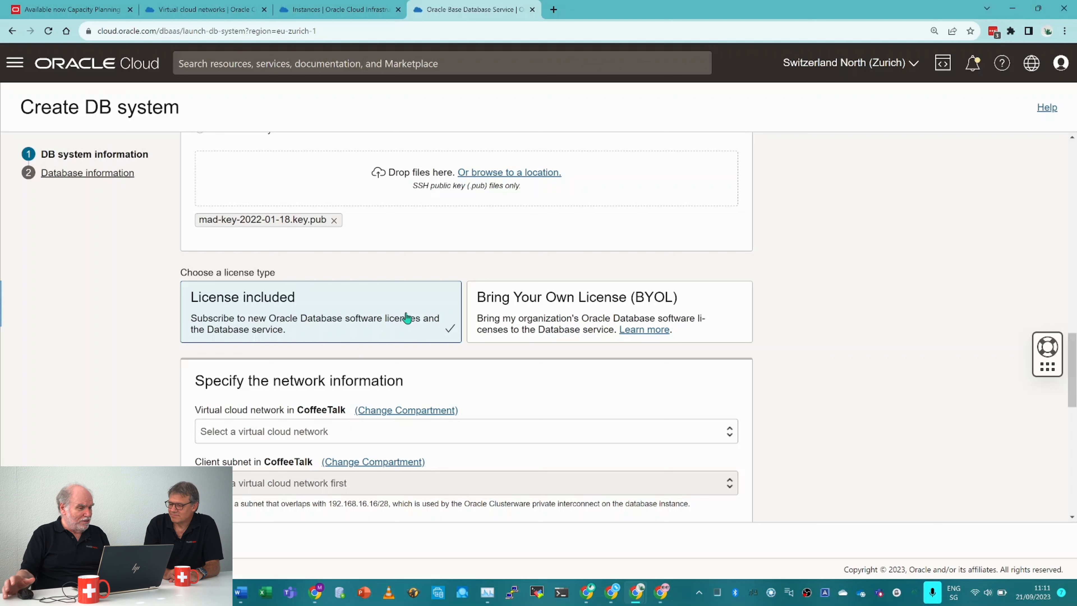
pyautogui.click(570, 327)
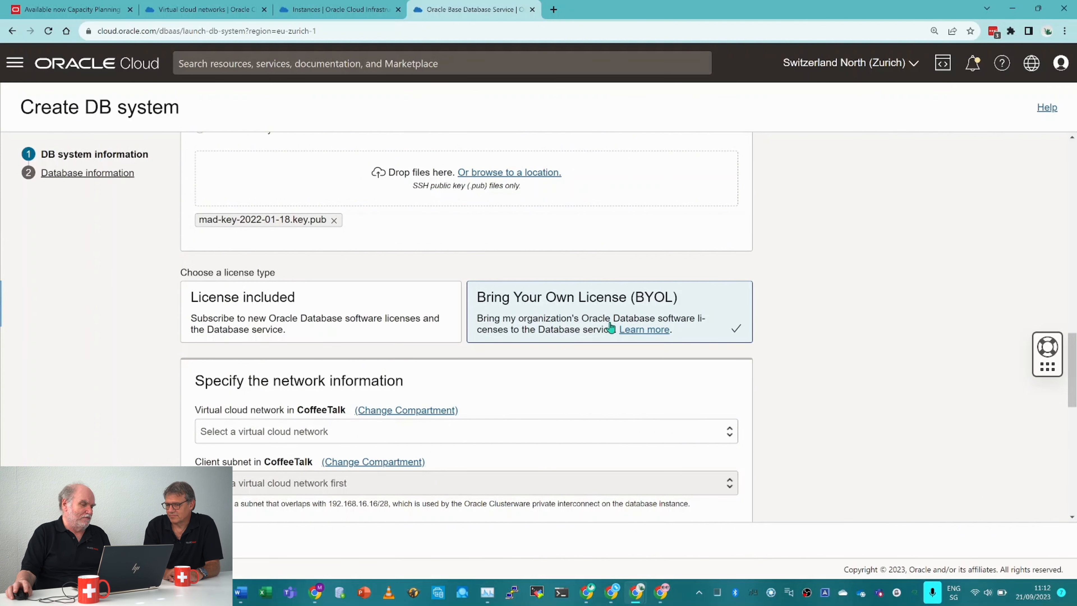
# Set the virtual cloud network to CoffeeTalkVCN and the client subnet to public subnet-CoffeeTalkVCN(regional).
pyautogui.scroll(-2, 607, 317)
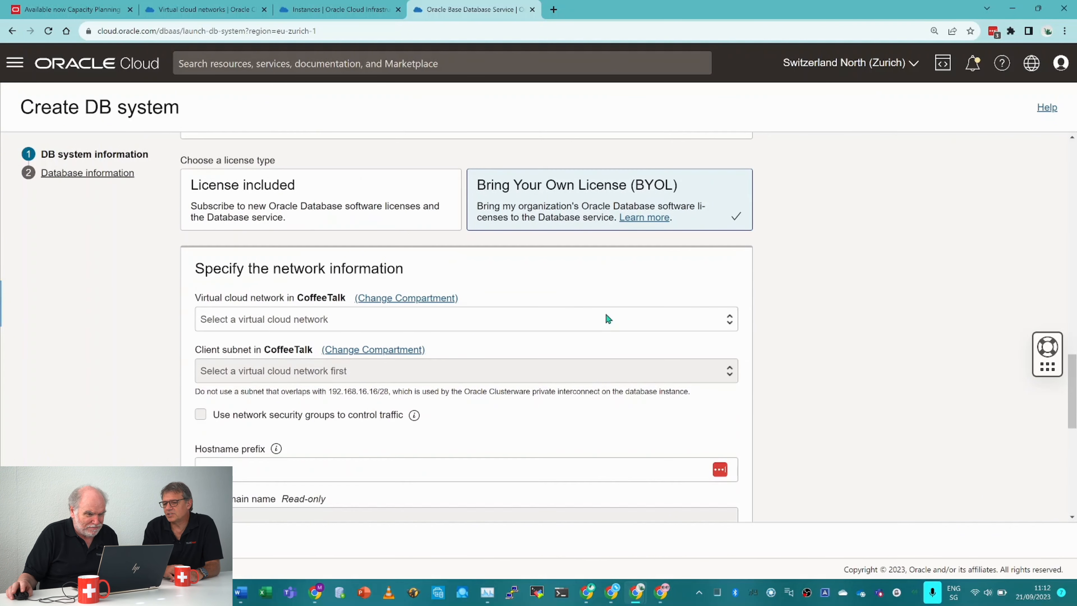
pyautogui.scroll(1, 606, 316)
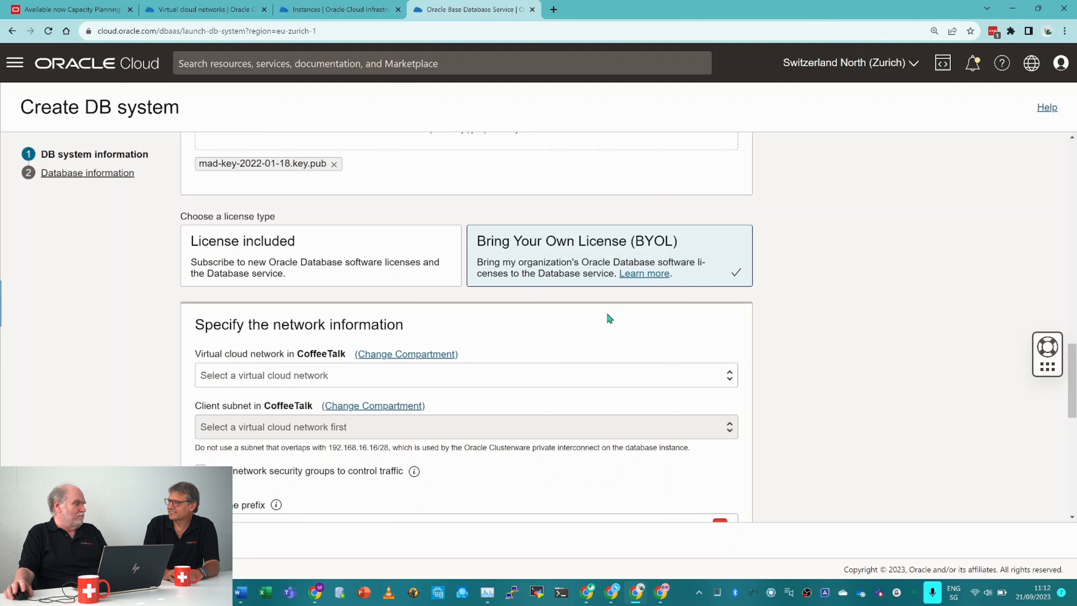
pyautogui.scroll(-2, 609, 312)
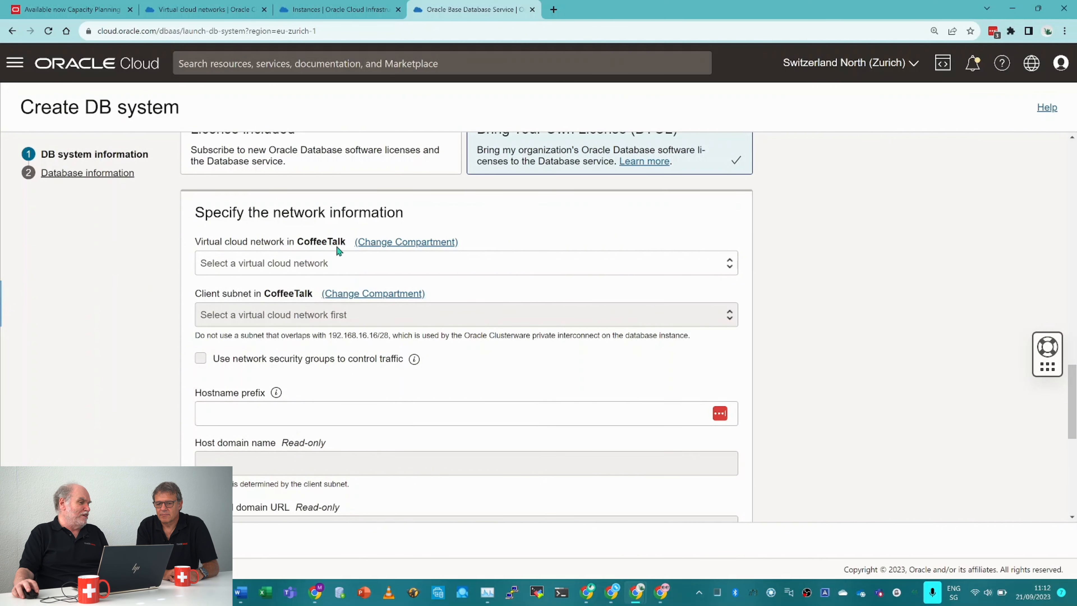
pyautogui.click(372, 265)
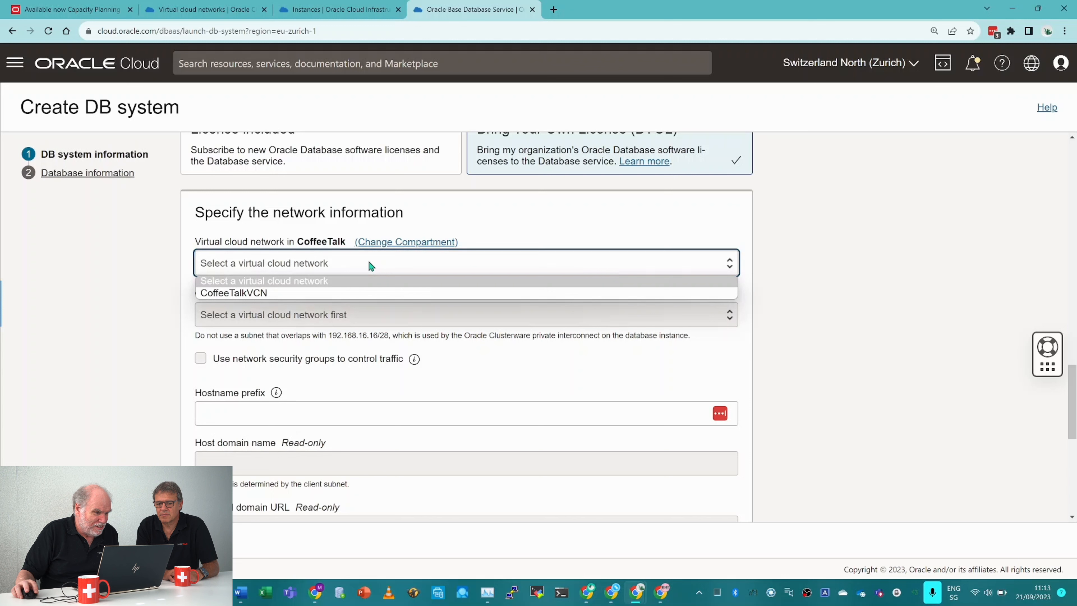
pyautogui.click(363, 293)
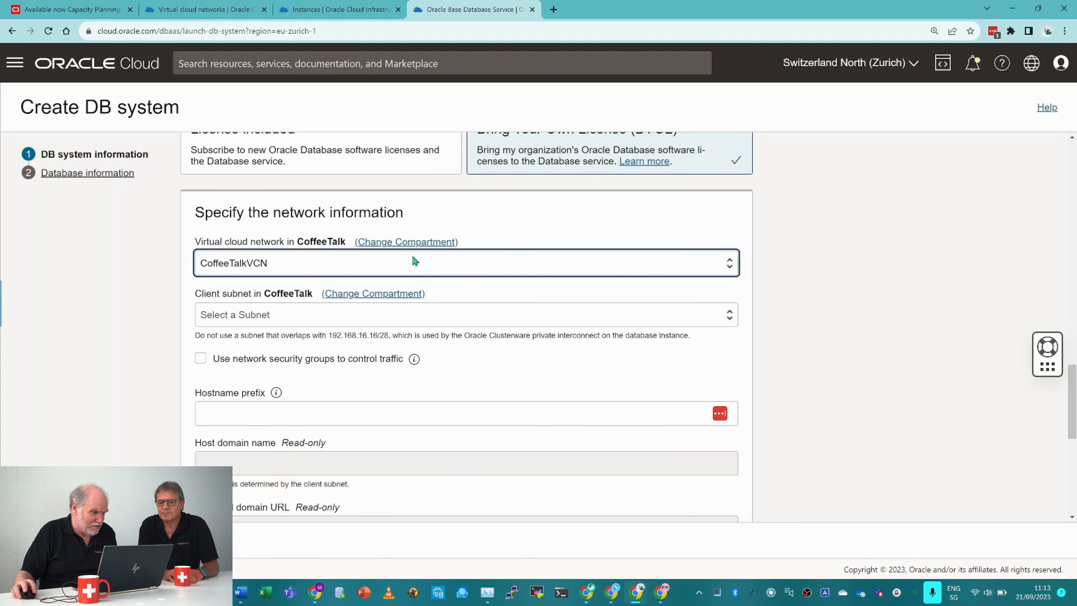
pyautogui.click(382, 314)
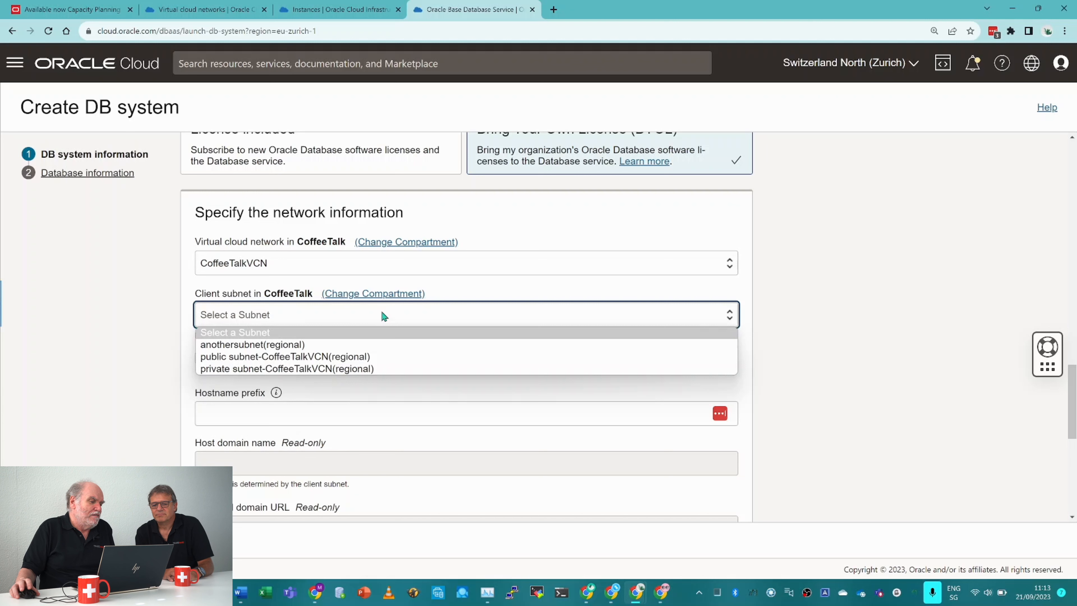
pyautogui.click(326, 357)
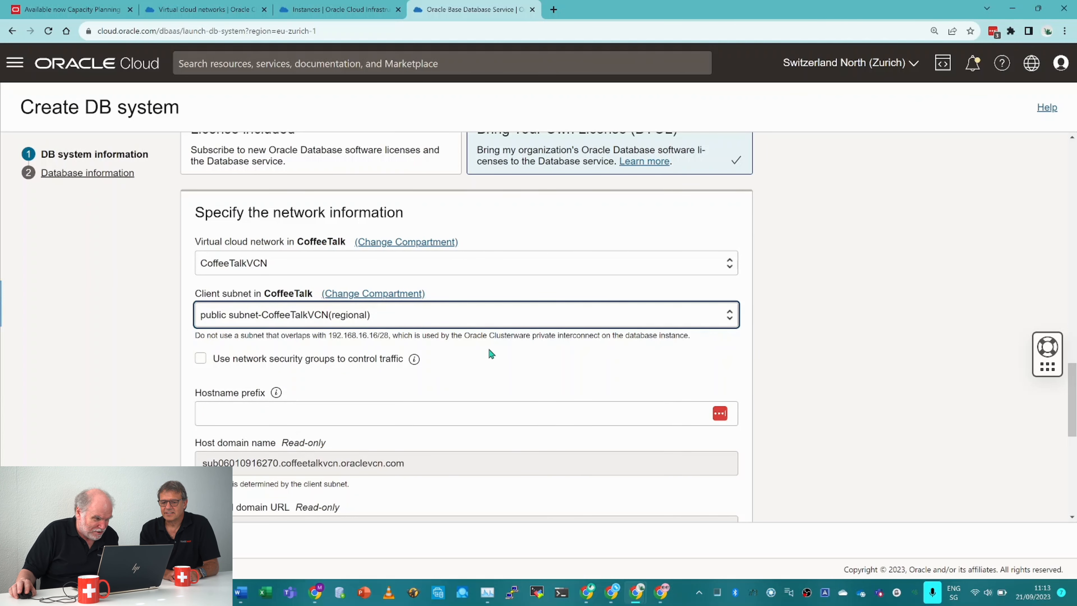
# Enter ctdbsyssrv as the hostname prefix in the DB system's network information.
pyautogui.scroll(-1, 488, 348)
pyautogui.click(235, 354)
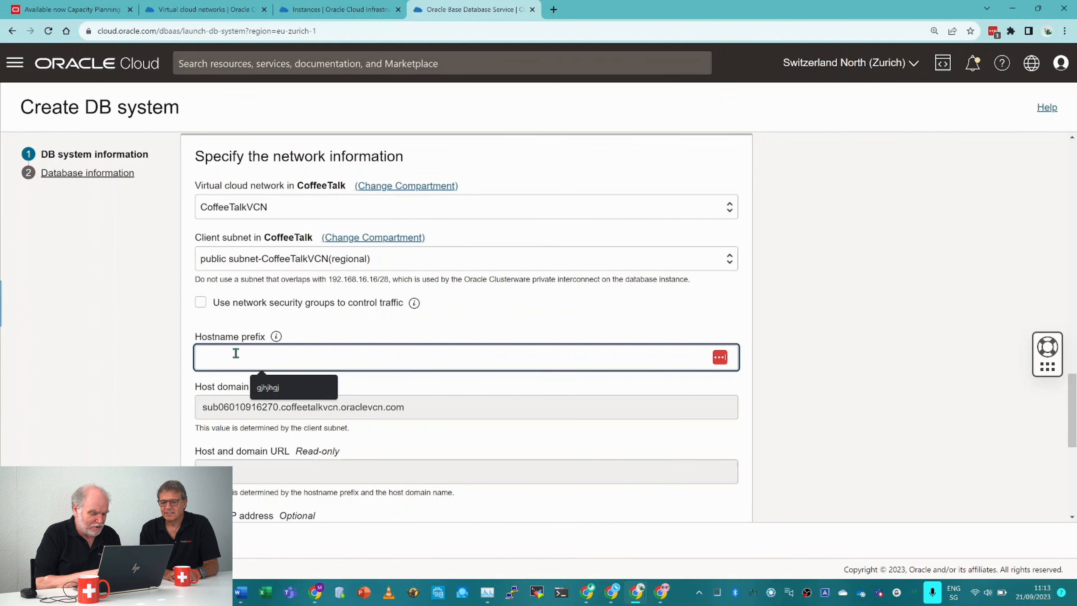
pyautogui.write('ct')
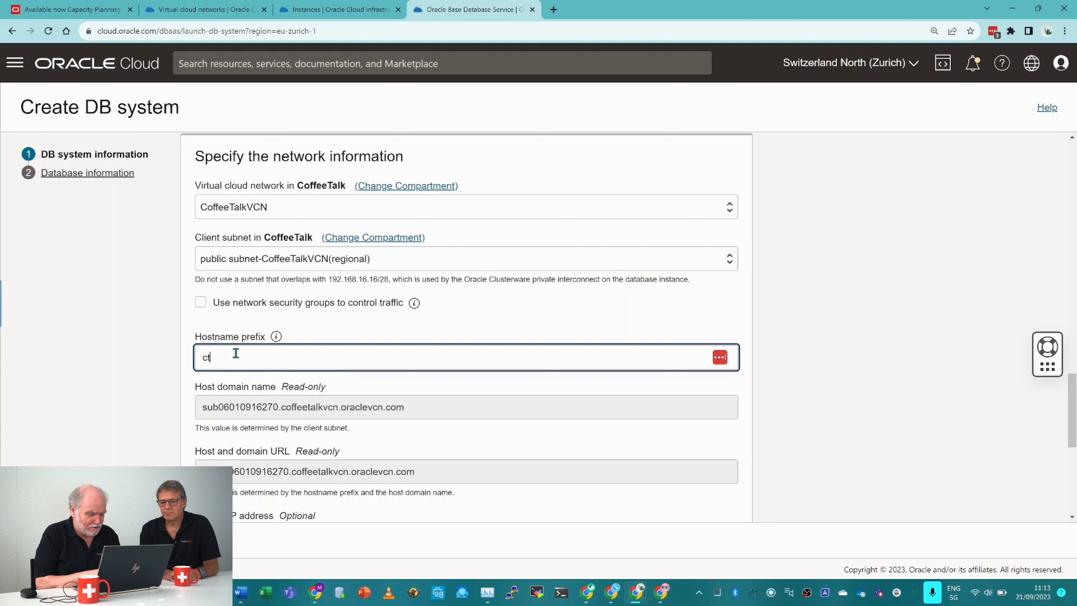
pyautogui.write('dbsy')
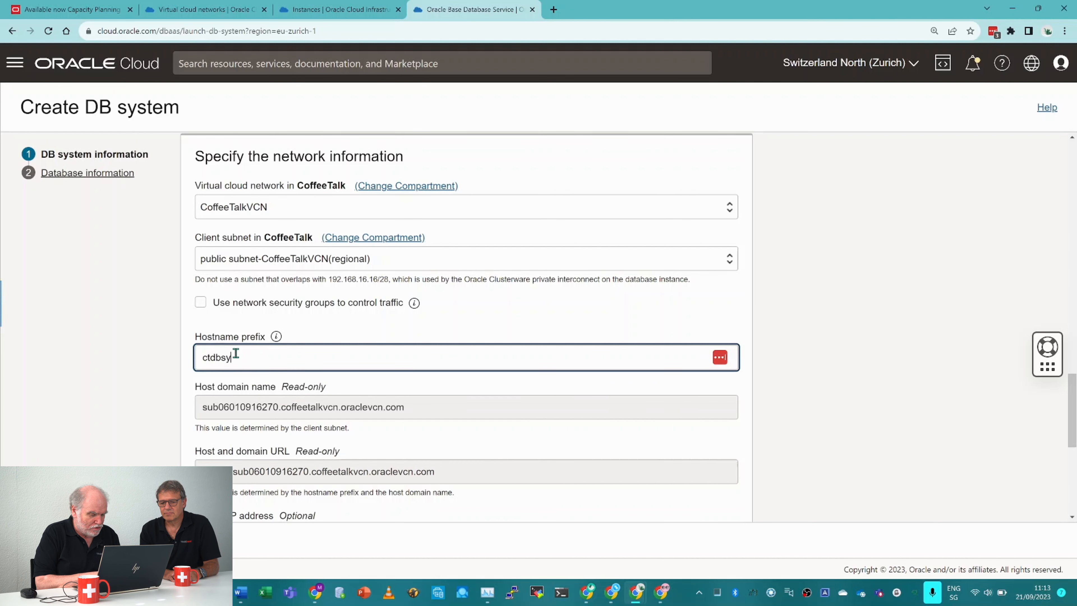
pyautogui.write('ssrv')
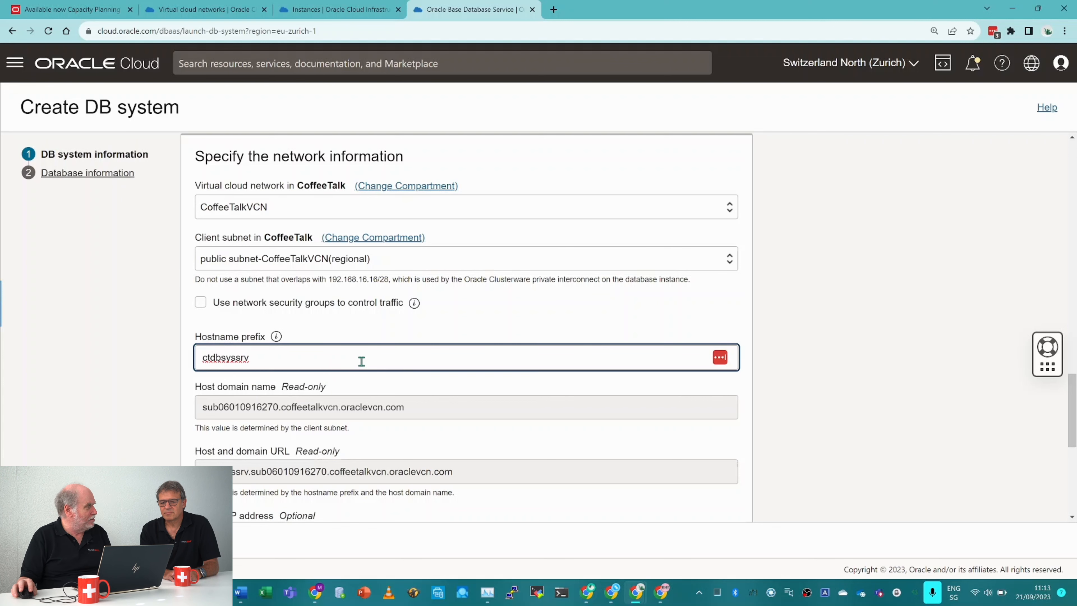
# Keep the default diagnostics collection settings, continue to the database information, and name the initial database CTCDB.
pyautogui.scroll(-1, 368, 363)
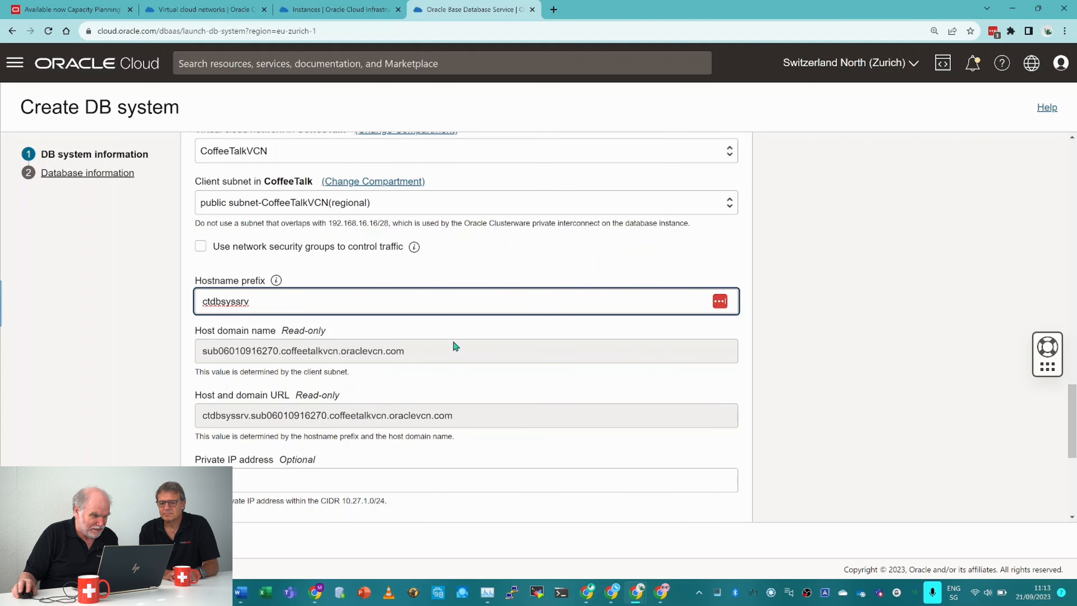
pyautogui.scroll(-2, 454, 347)
pyautogui.scroll(-3, 455, 345)
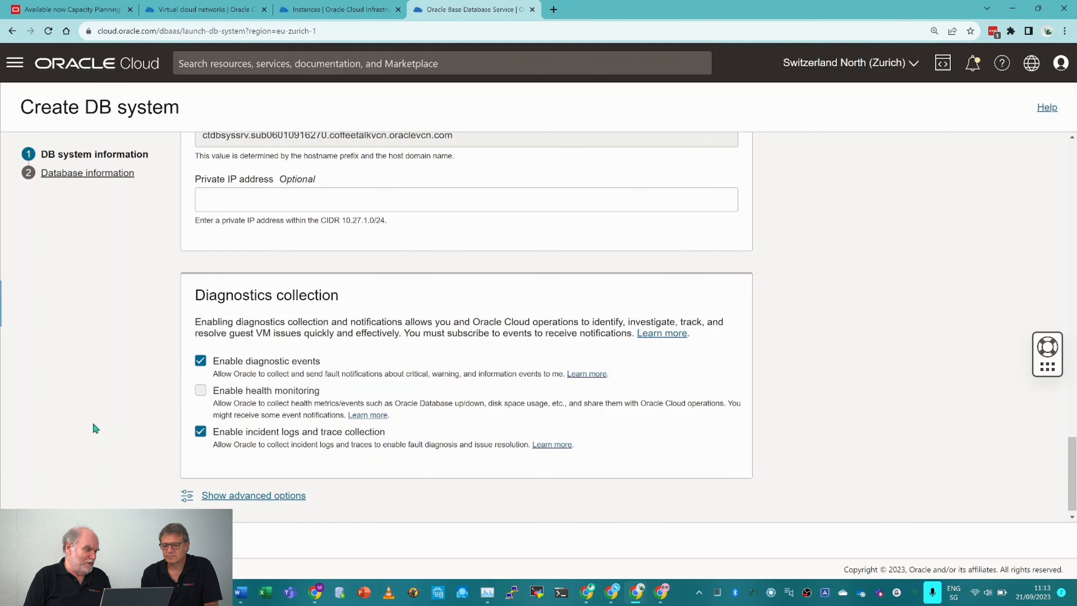
pyautogui.click(32, 538)
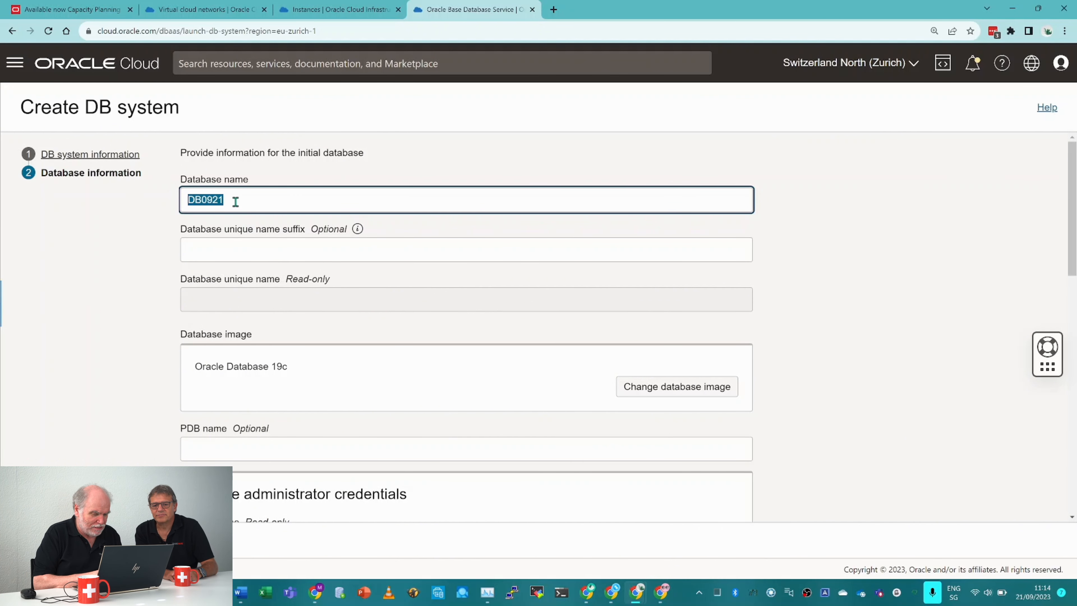
pyautogui.write('CT')
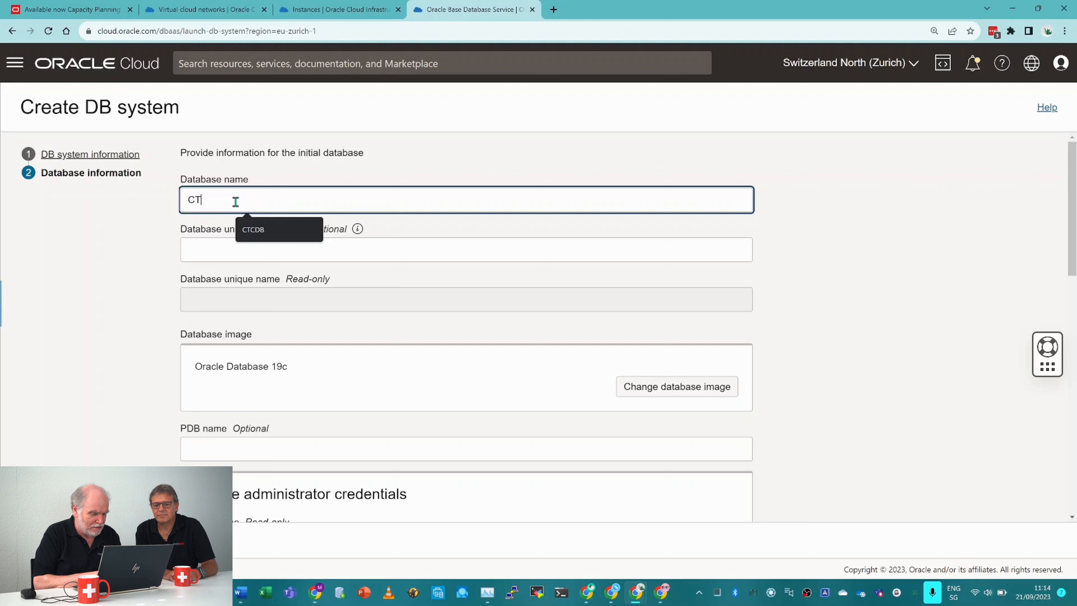
pyautogui.write('B')
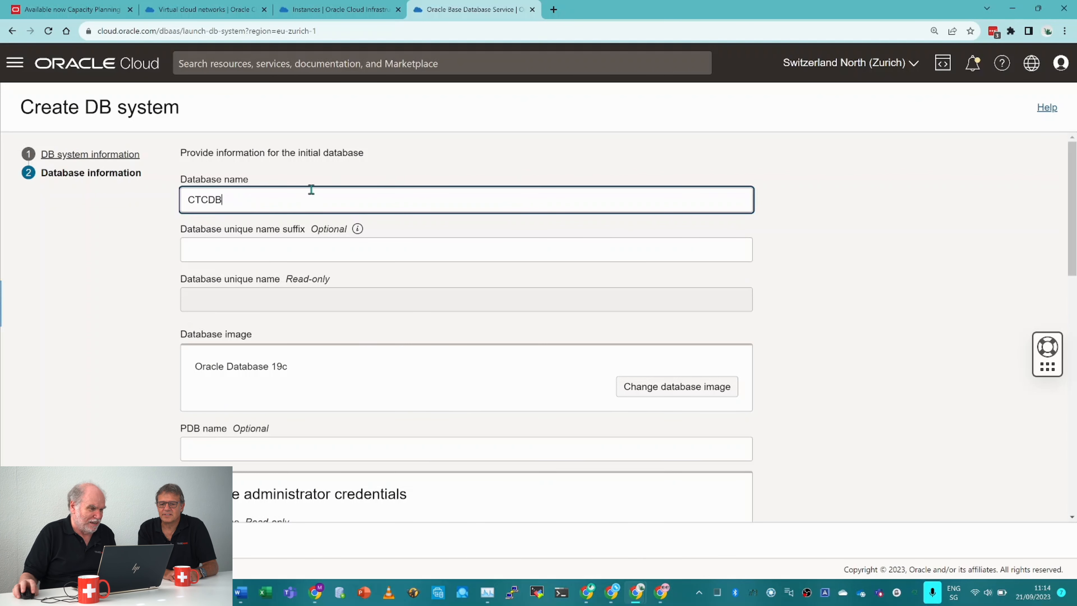
# Change the database software image to Oracle Database version 23c.
pyautogui.scroll(-1, 332, 186)
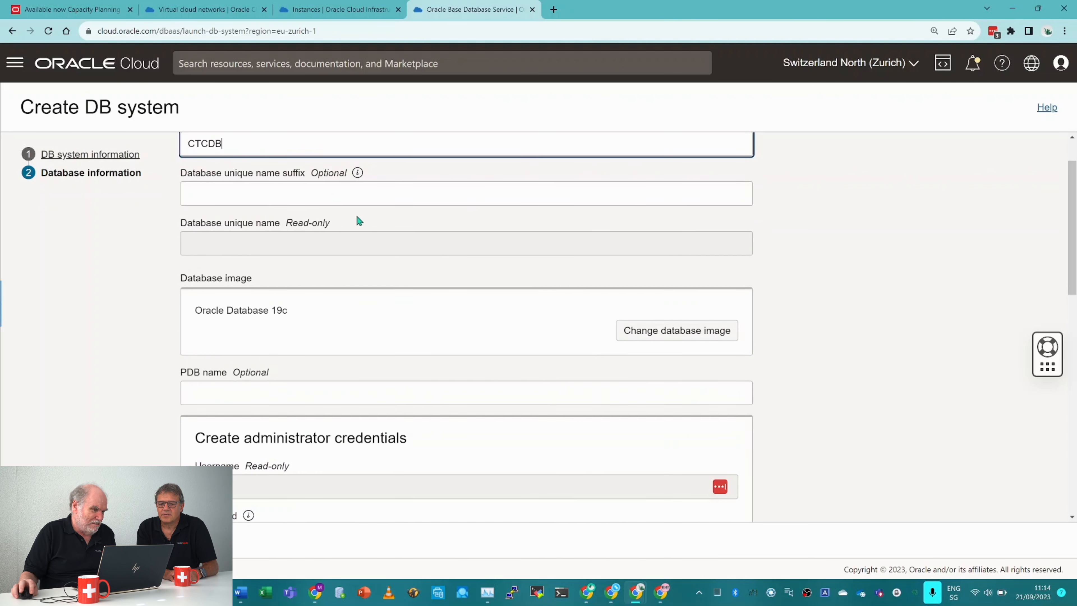
pyautogui.scroll(-1, 373, 250)
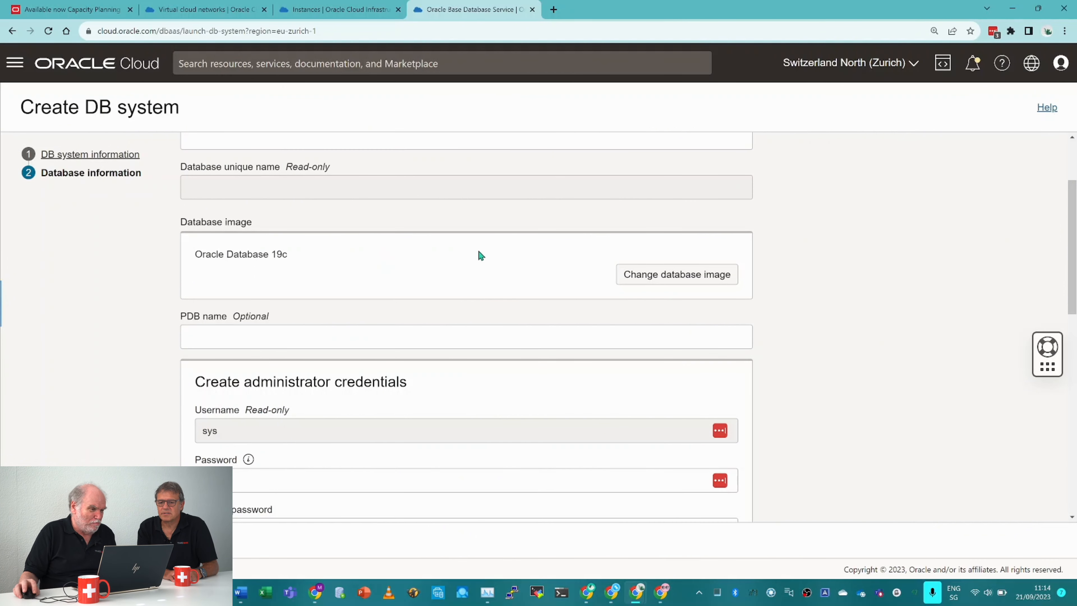
pyautogui.click(666, 283)
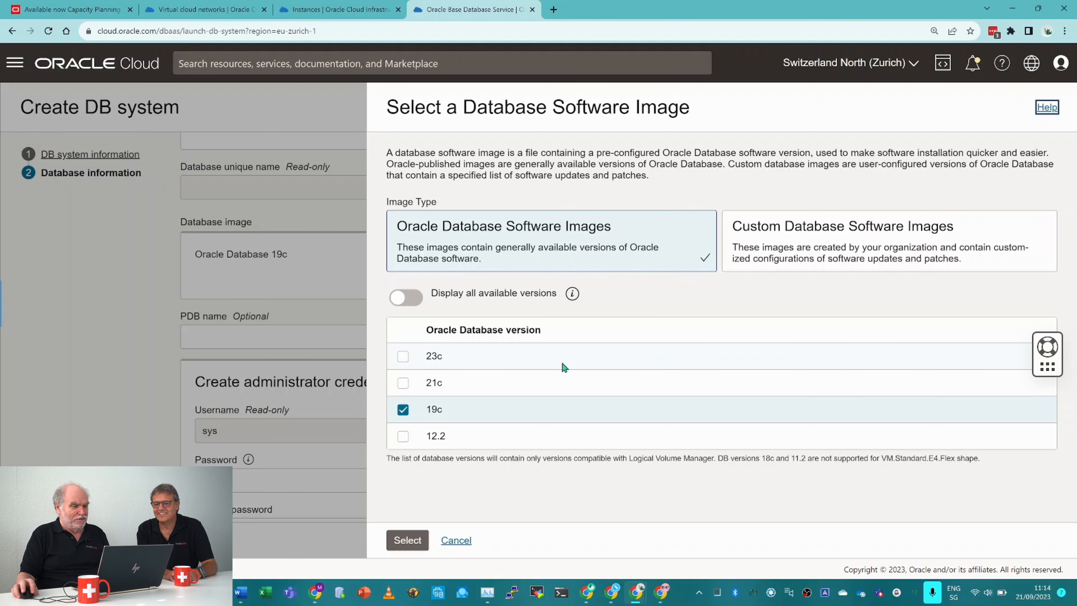
pyautogui.click(404, 357)
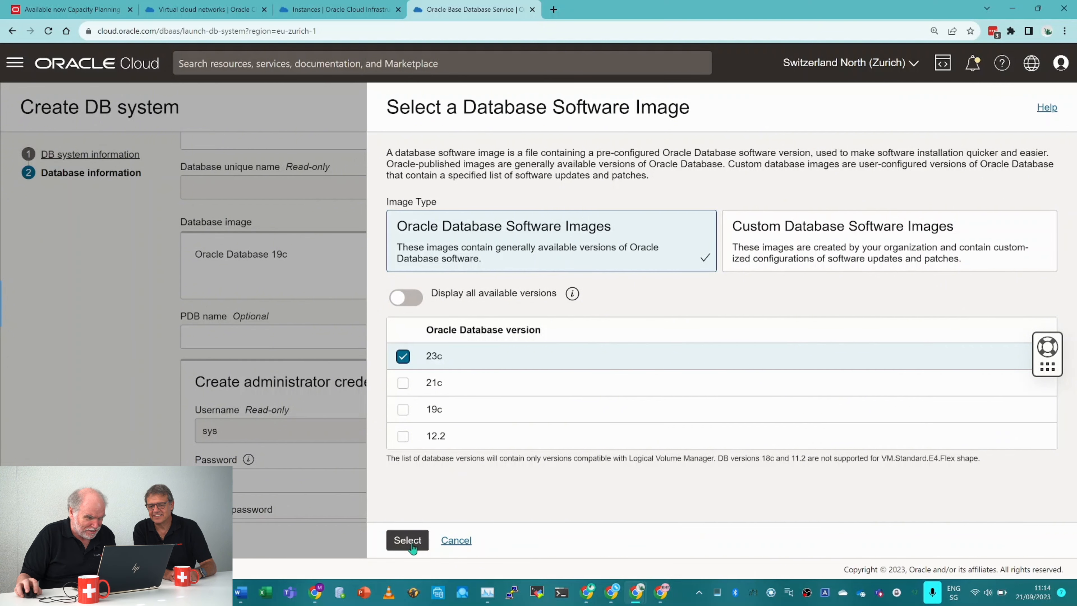
pyautogui.click(416, 536)
# Name the initial database's pluggable database (PDB) CTPDB1.
pyautogui.scroll(-3, 439, 420)
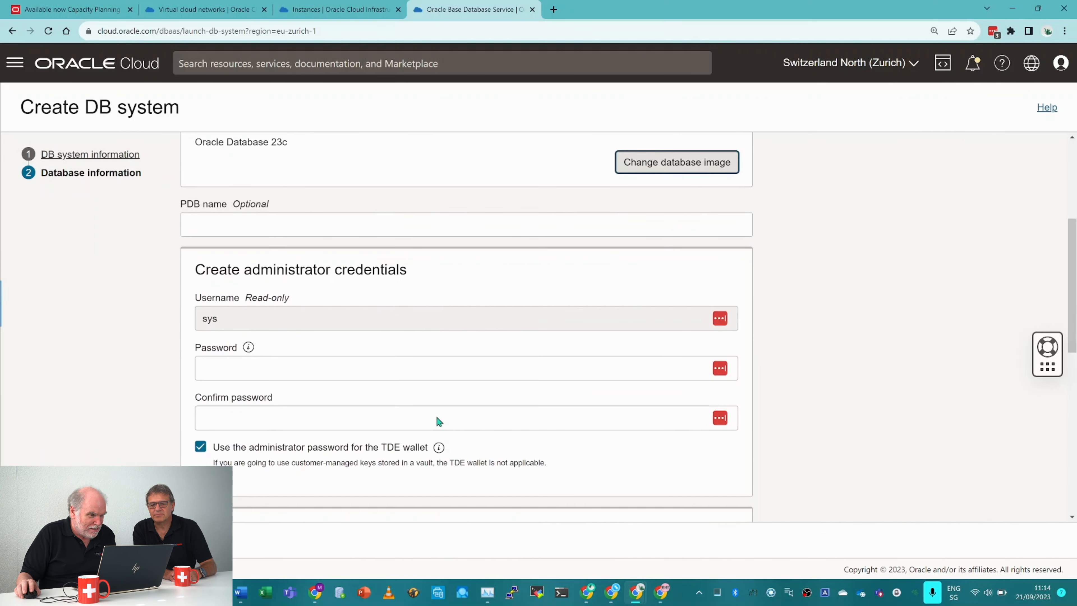
pyautogui.click(293, 224)
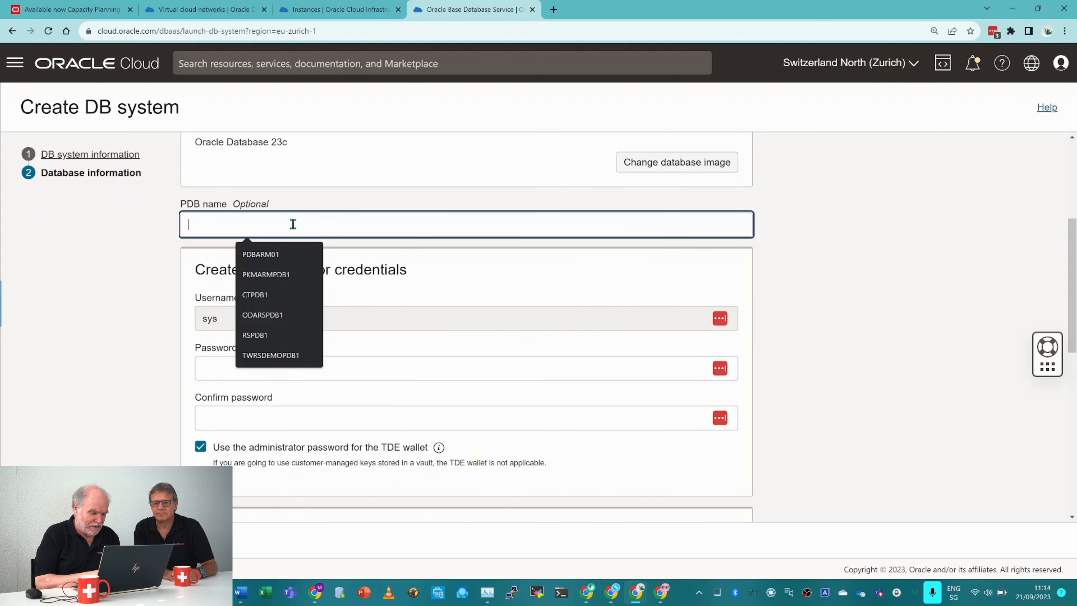
pyautogui.write('CTPDB')
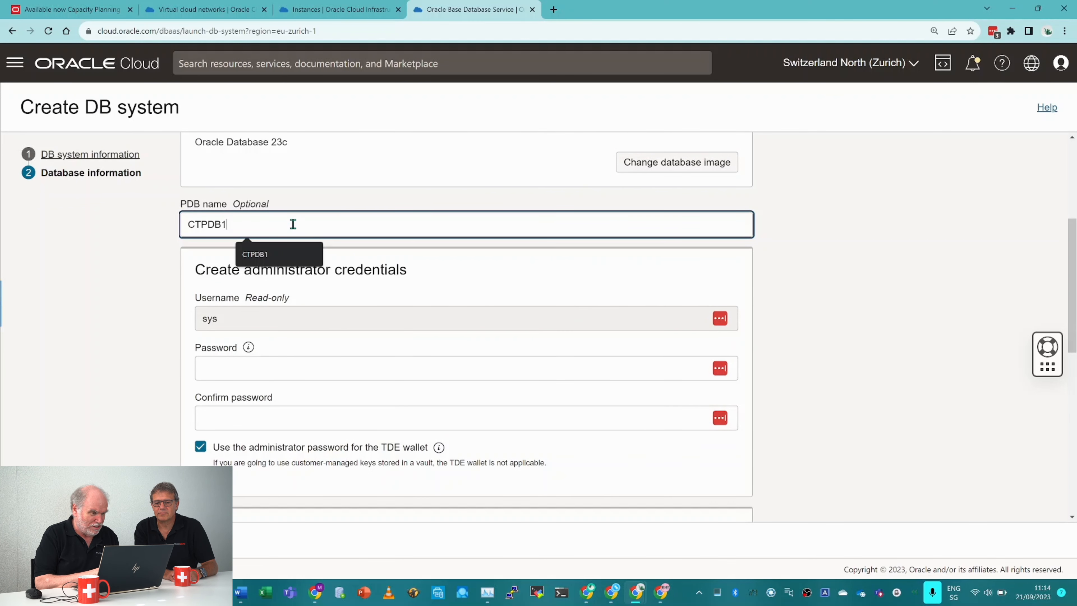
pyautogui.write('1')
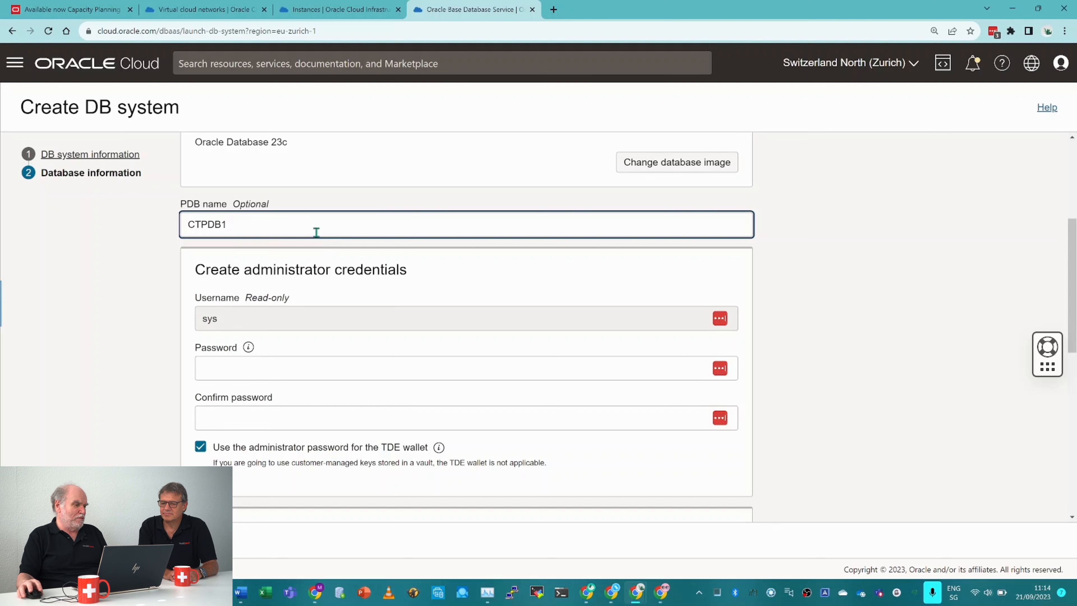
# Enter the sys administrator password and repeat it in the password confirmation.
pyautogui.scroll(-1, 360, 271)
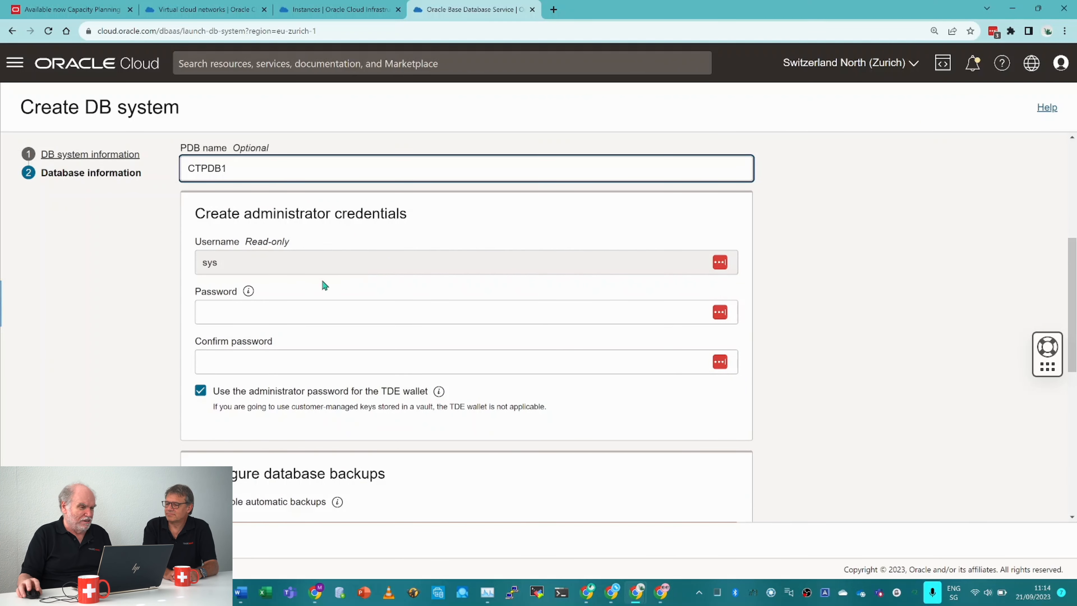
pyautogui.click(280, 313)
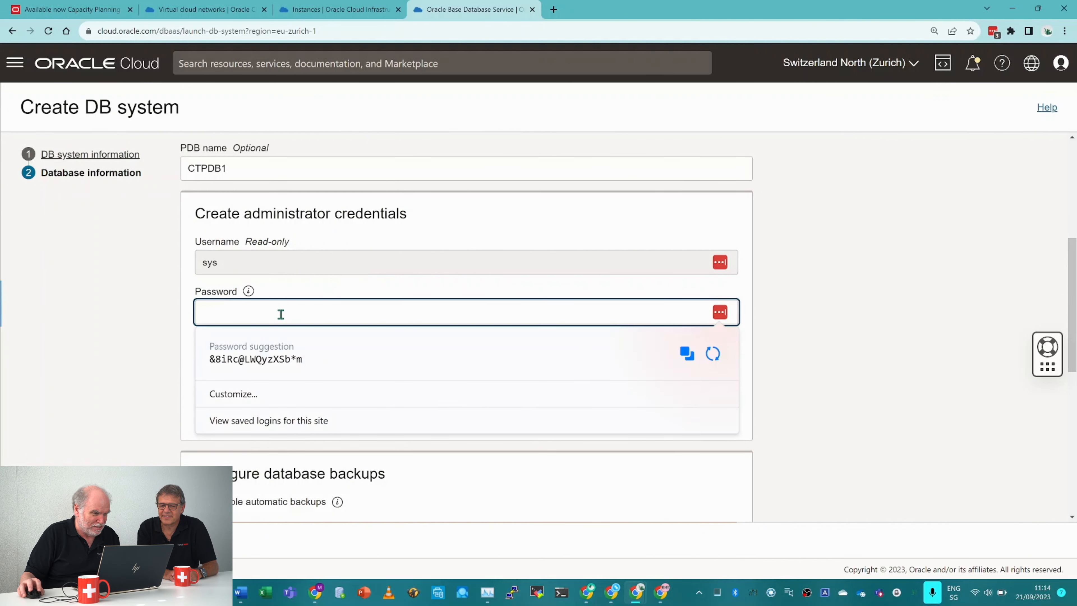
pyautogui.write('••')
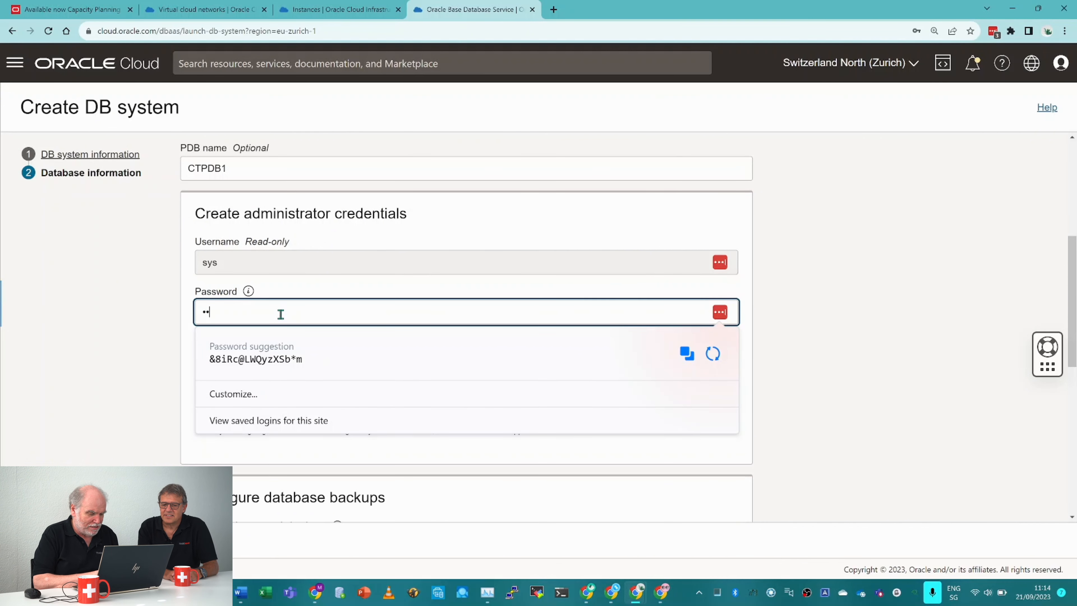
pyautogui.write('••••••••••')
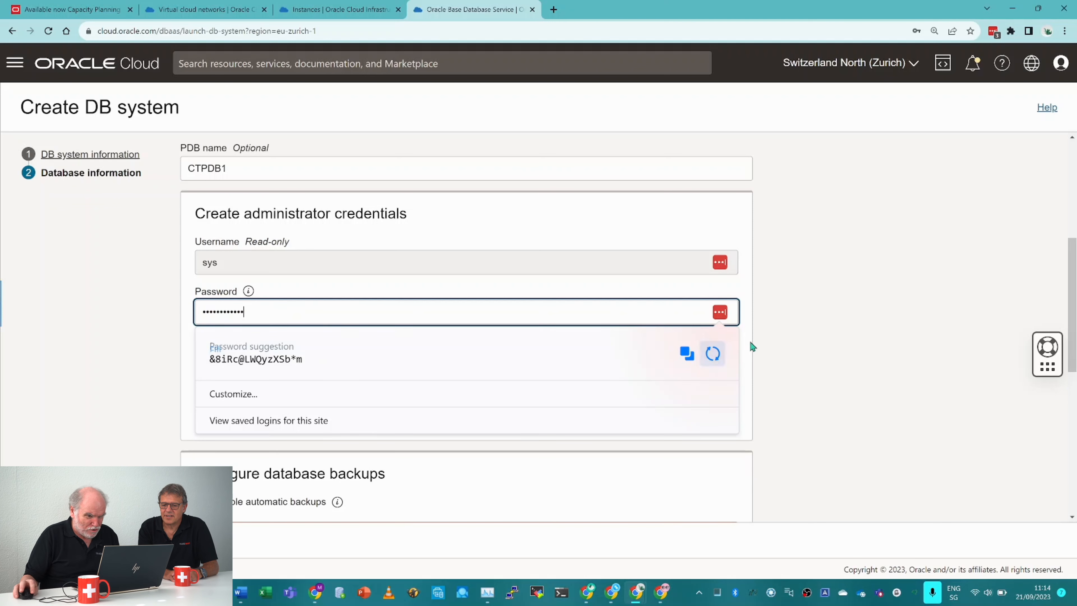
pyautogui.click(721, 312)
pyautogui.click(252, 364)
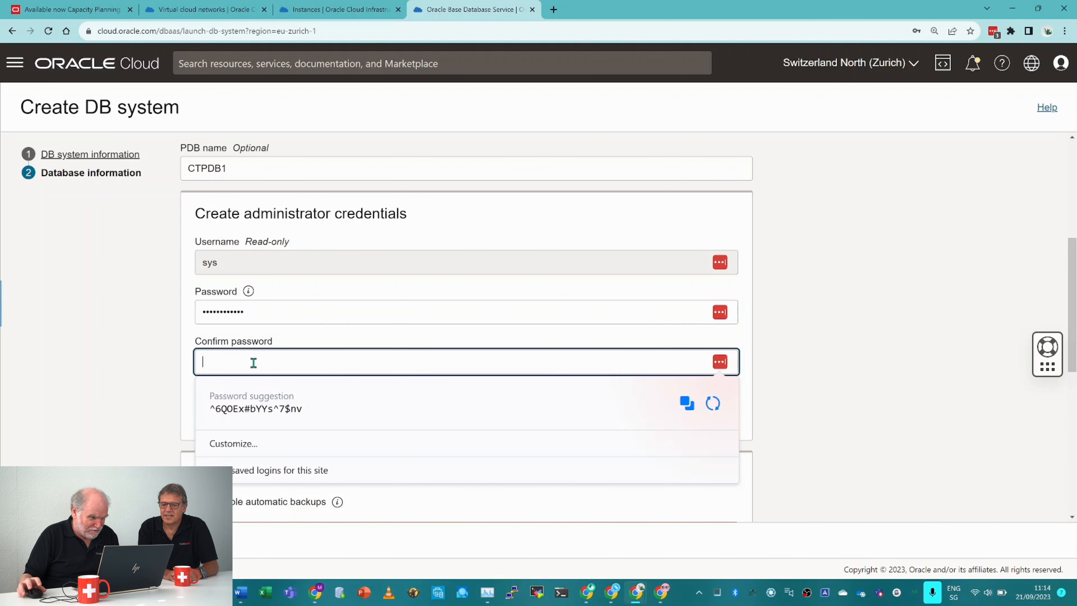
pyautogui.write('•')
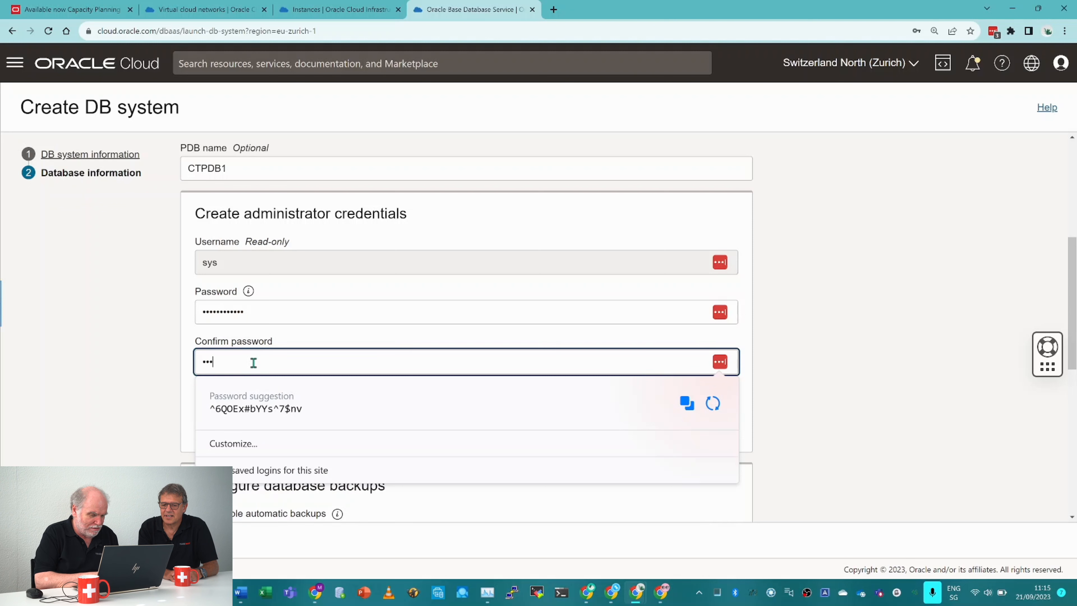
pyautogui.write('•••••••••••')
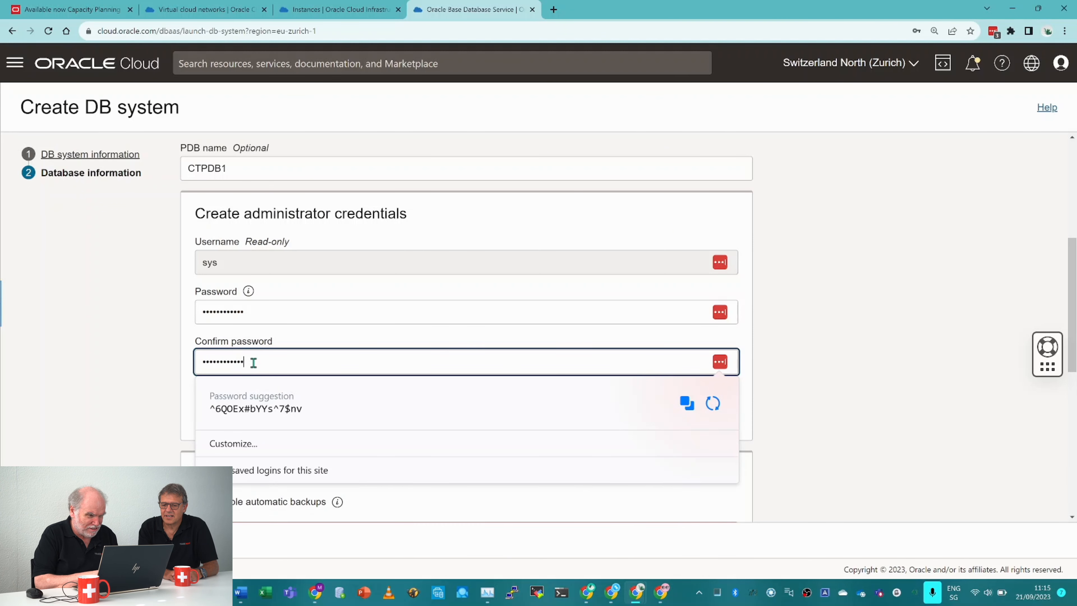
# Dismiss the password suggestion and turn off automatic backups for the initial database.
pyautogui.click(718, 367)
pyautogui.scroll(-3, 723, 371)
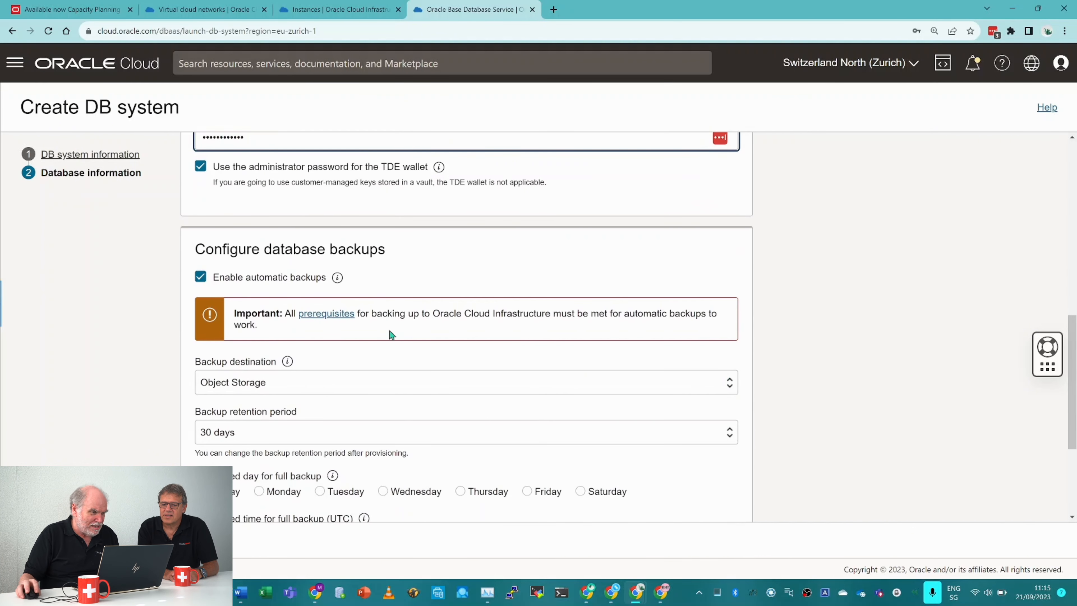
pyautogui.click(202, 277)
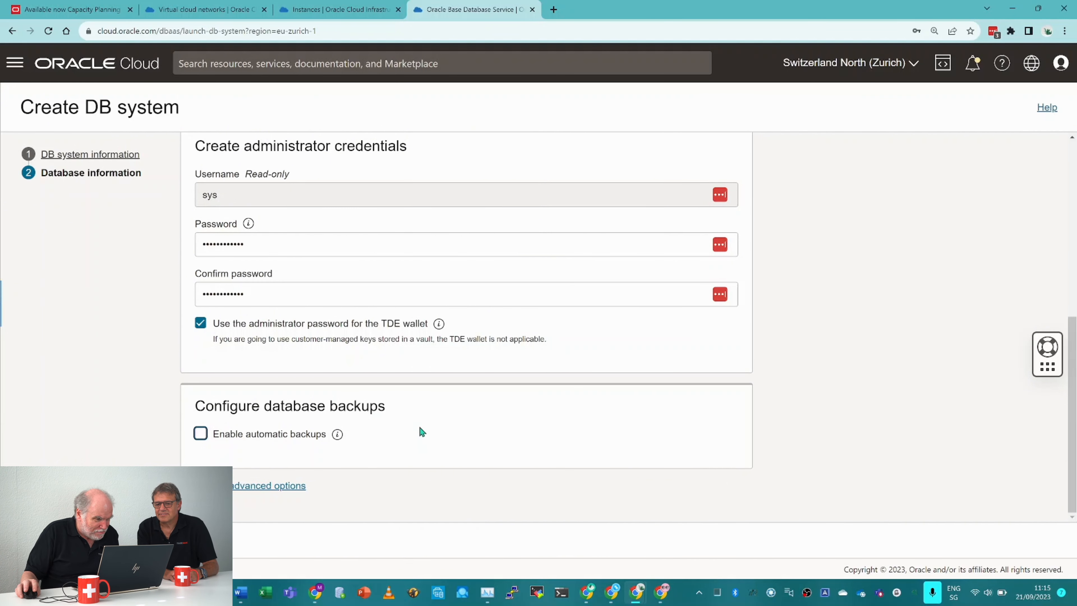
# Show the database's advanced options and review the character set and encryption key management settings.
pyautogui.click(283, 493)
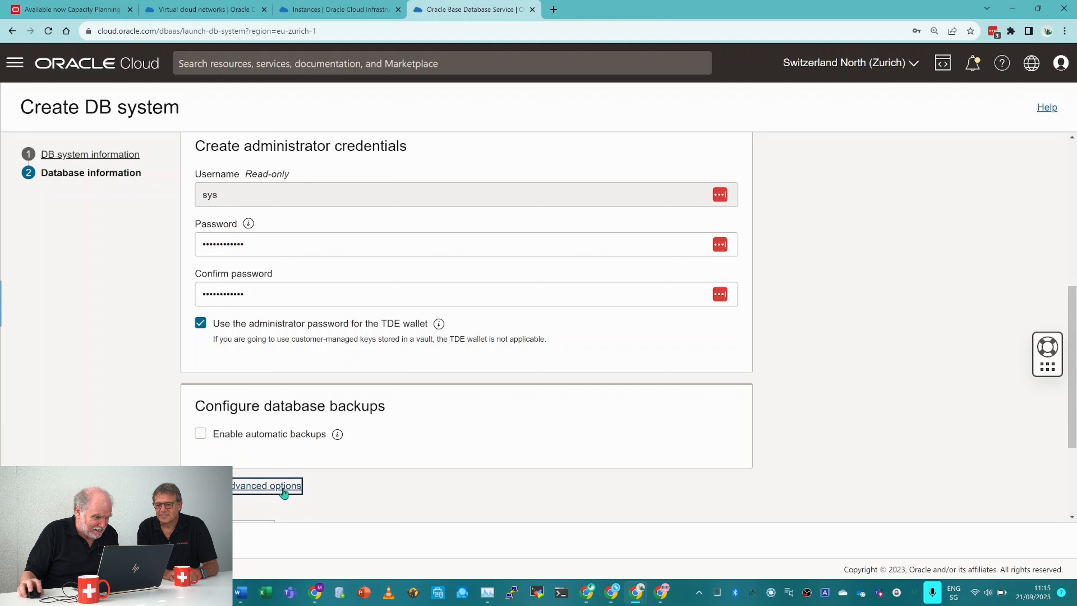
pyautogui.scroll(-3, 447, 482)
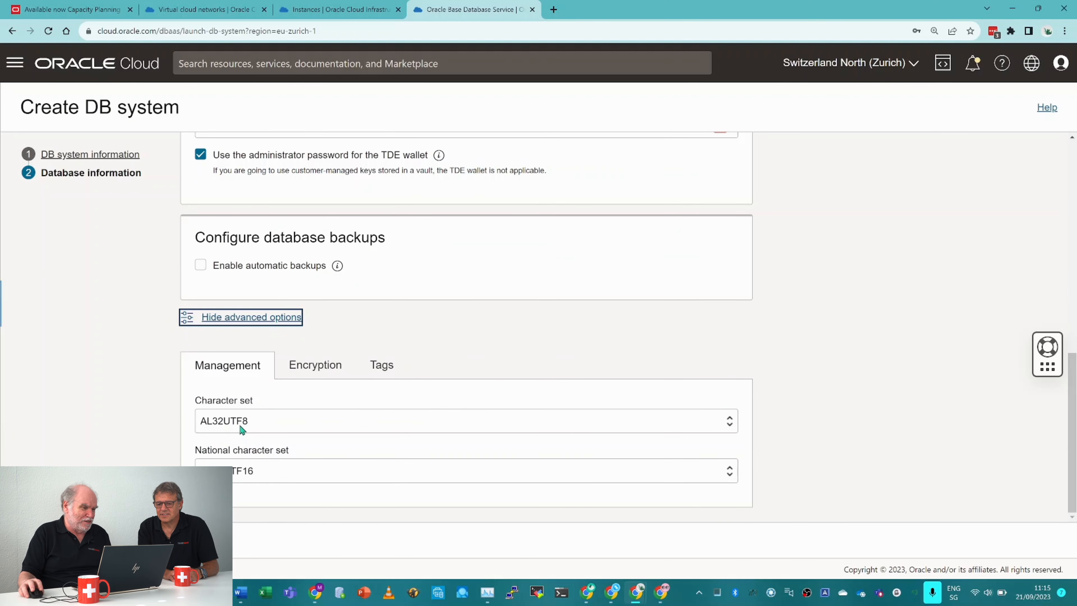
pyautogui.click(312, 373)
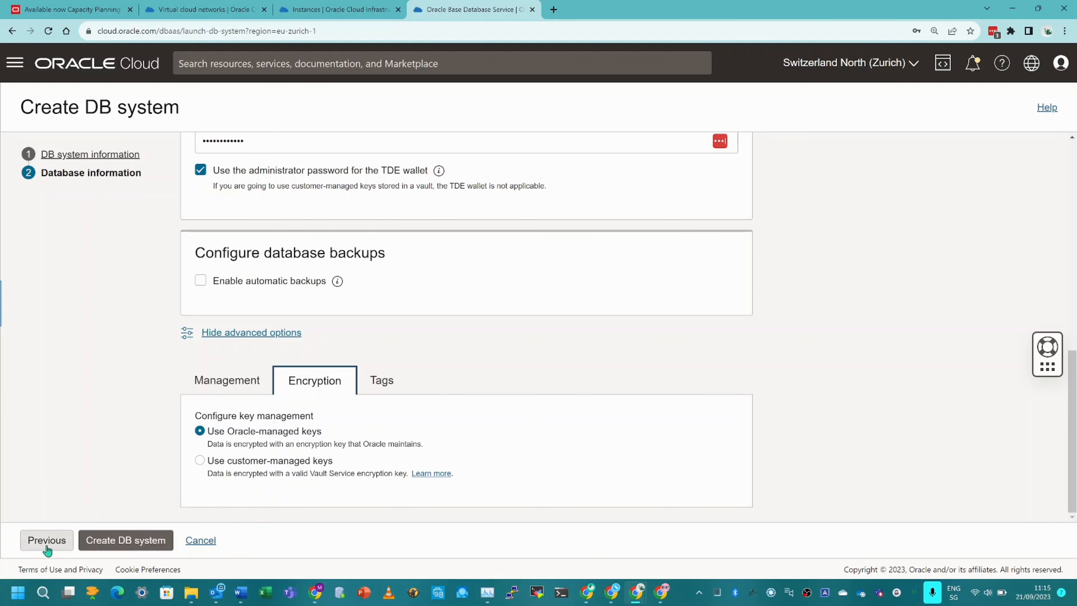
# Return to the DB system information and set the time zone in its advanced options to Europe/Zurich (browser-detected).
pyautogui.click(47, 541)
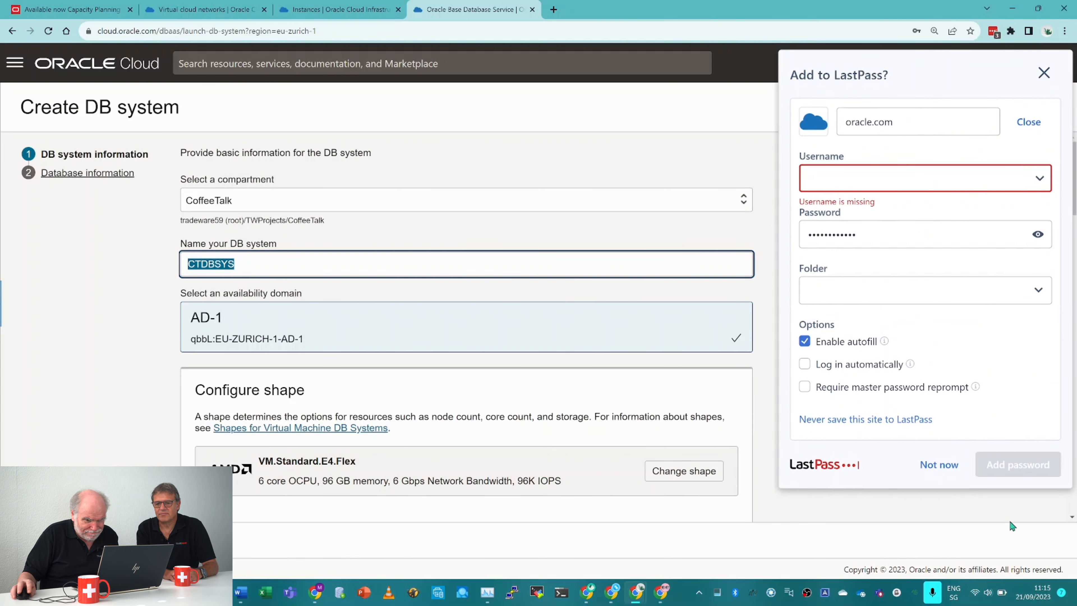
pyautogui.click(939, 464)
pyautogui.scroll(-5, 509, 477)
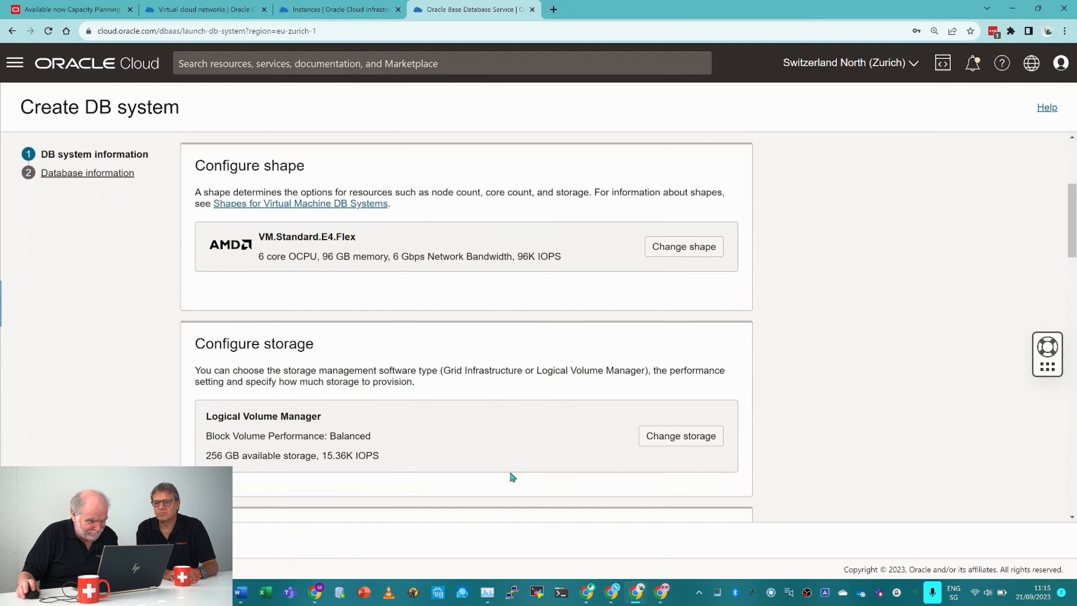
pyautogui.scroll(-20, 512, 478)
pyautogui.scroll(-10, 513, 473)
pyautogui.click(289, 489)
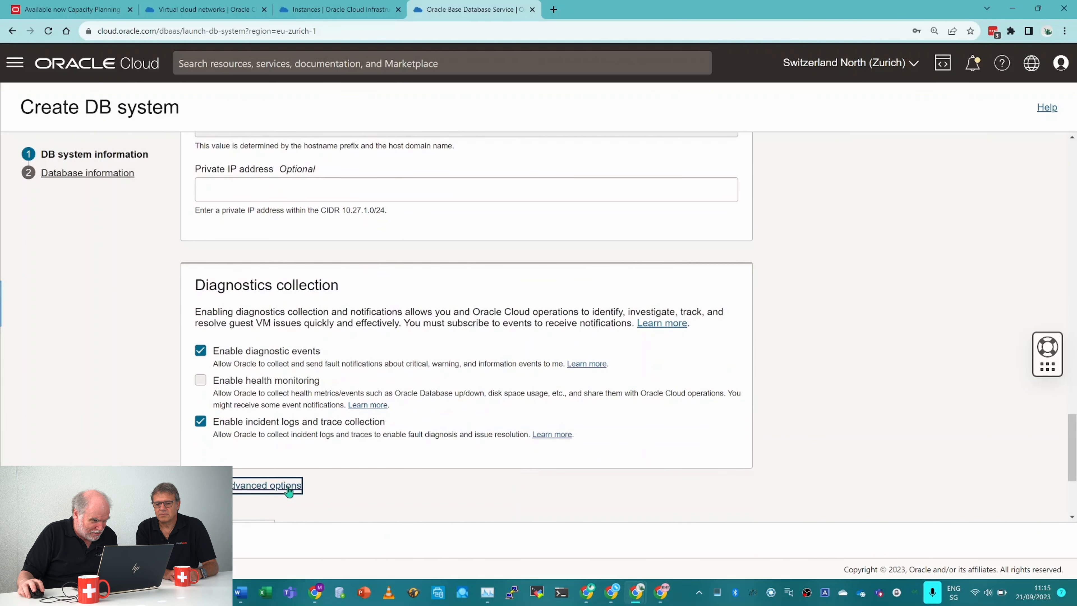
pyautogui.scroll(-5, 453, 477)
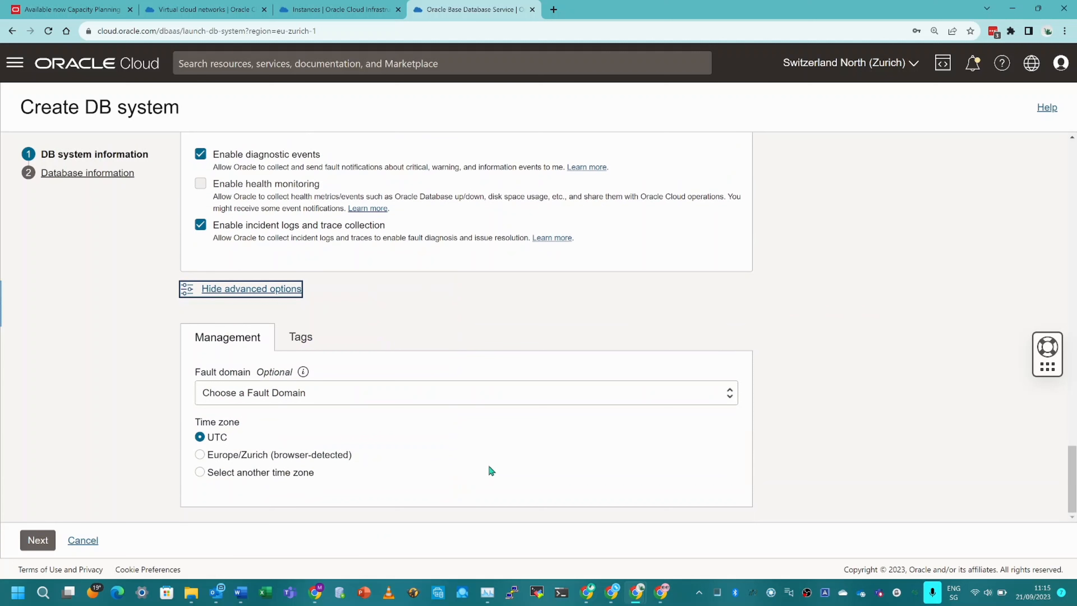
pyautogui.click(200, 455)
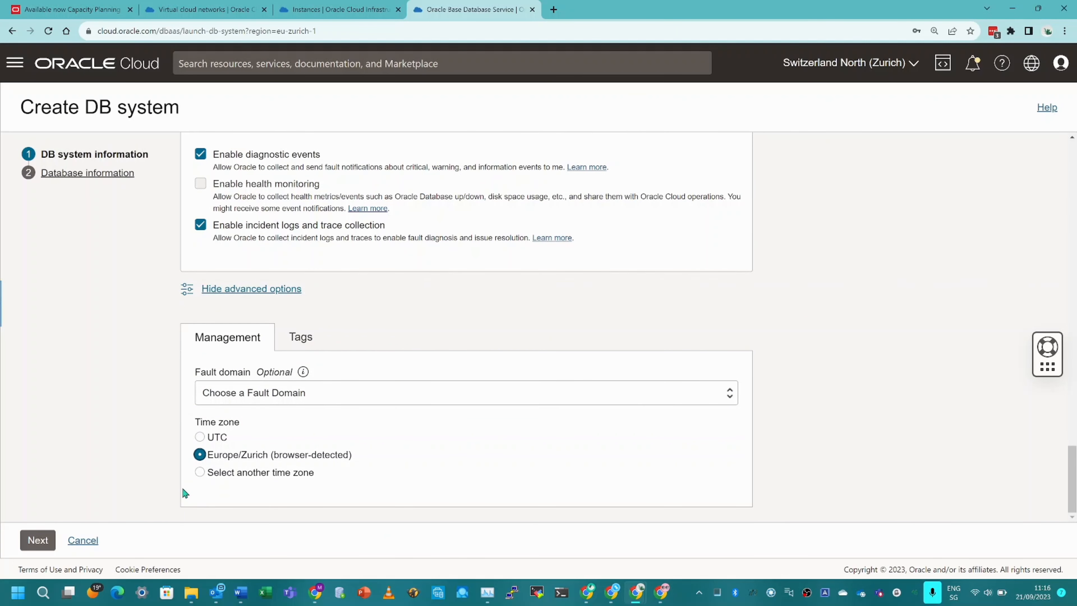
# Continue to the database information again and create the DB system with the entered settings.
pyautogui.click(47, 539)
pyautogui.scroll(-5, 386, 419)
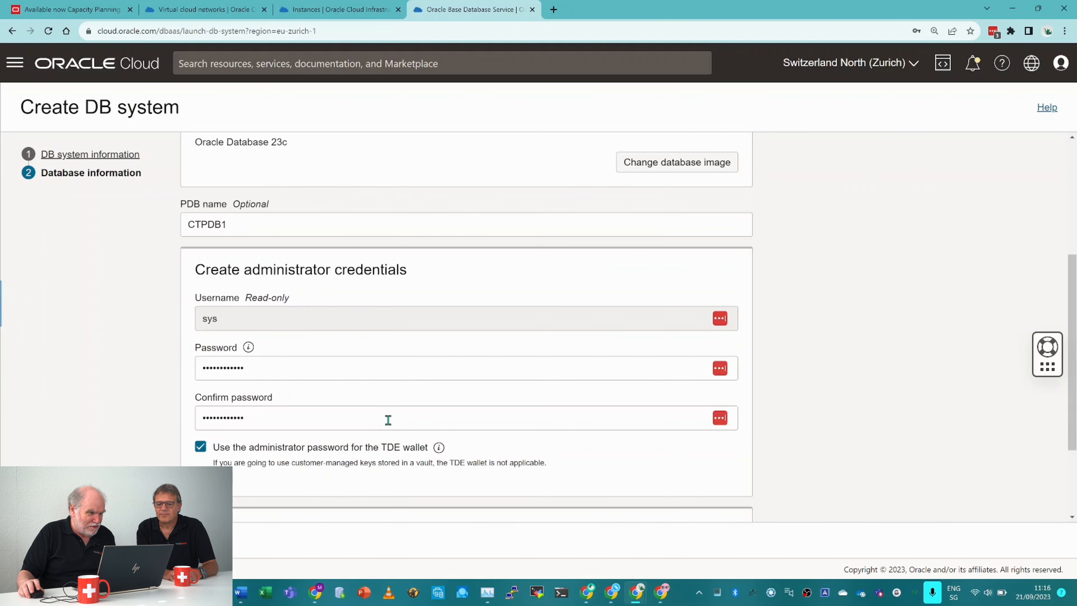
pyautogui.scroll(-3, 388, 420)
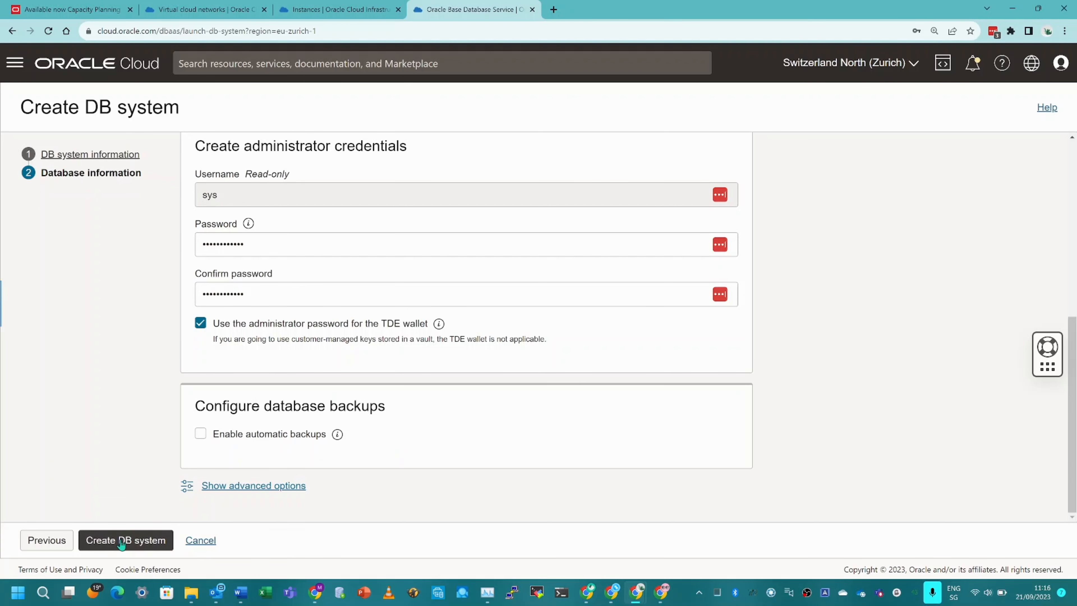
pyautogui.click(118, 543)
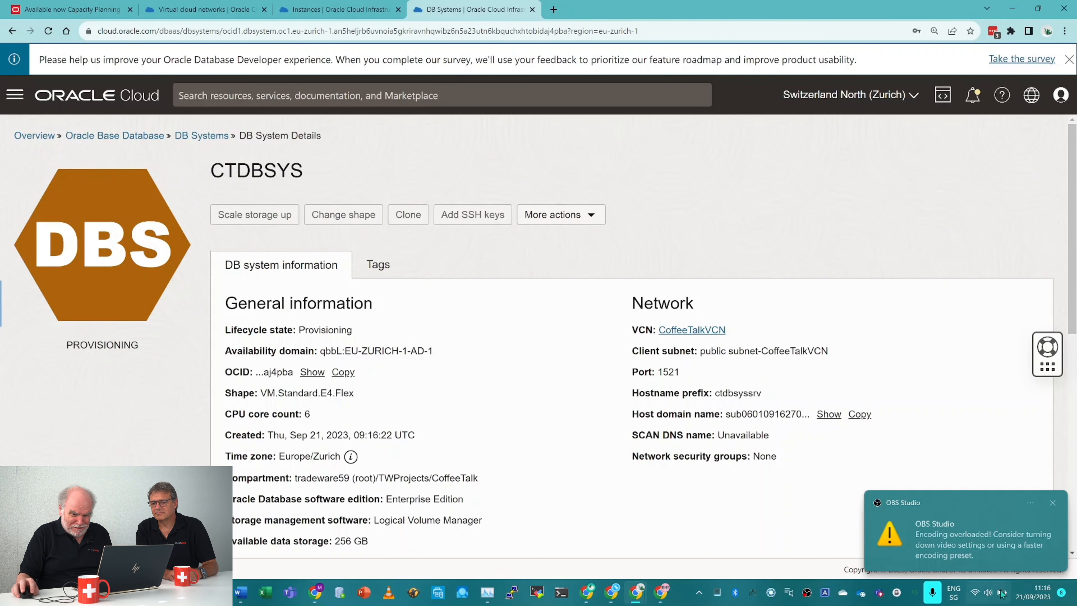
pyautogui.click(1053, 503)
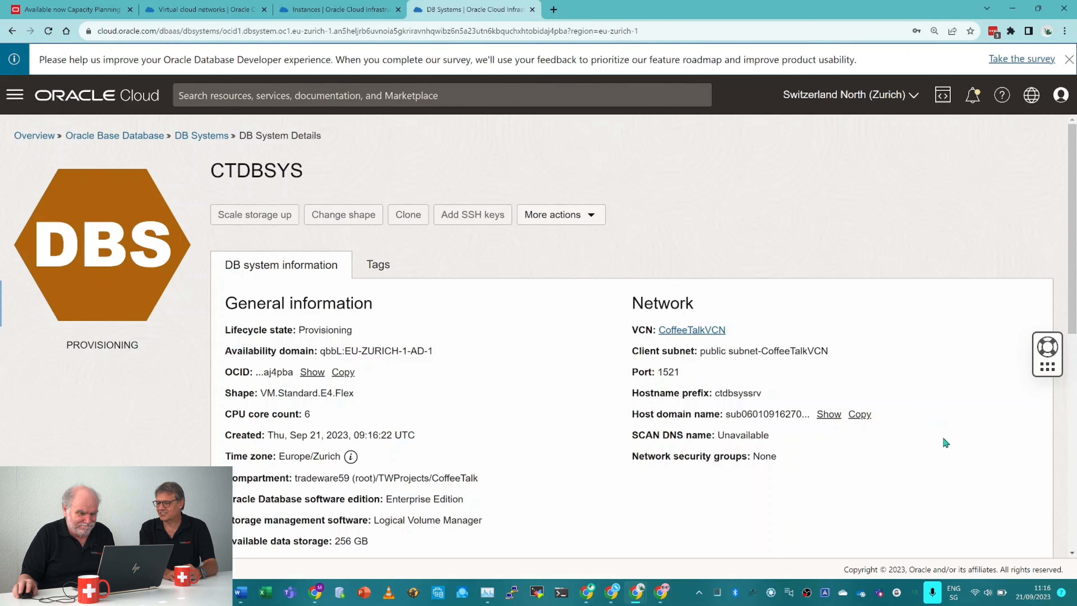
# Look through the details page of the provisioned CTCDB database, including its general information and resources.
pyautogui.scroll(-3, 944, 439)
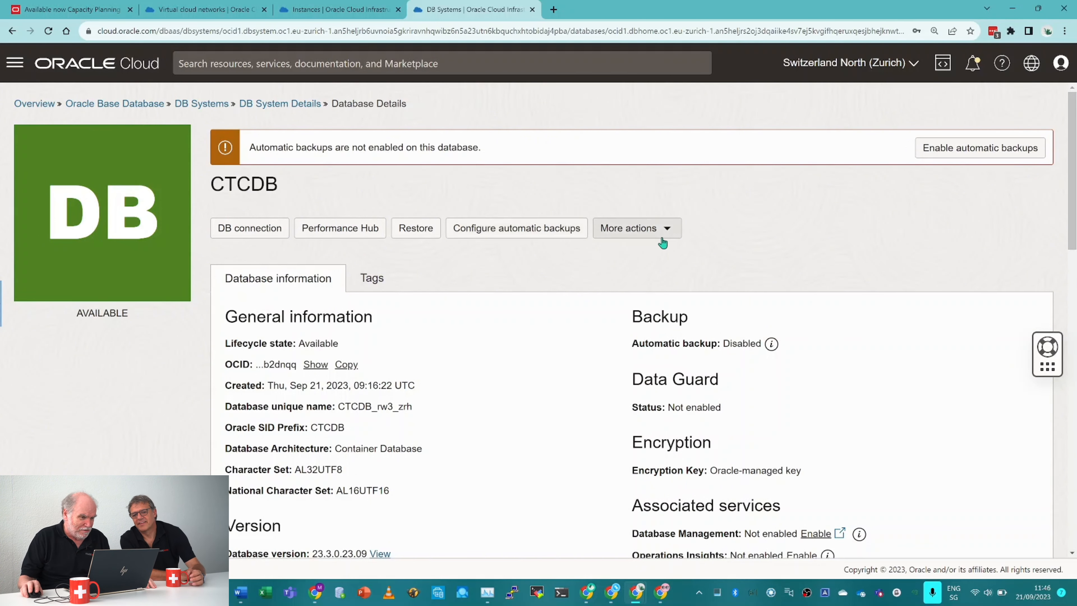
pyautogui.scroll(-4, 663, 241)
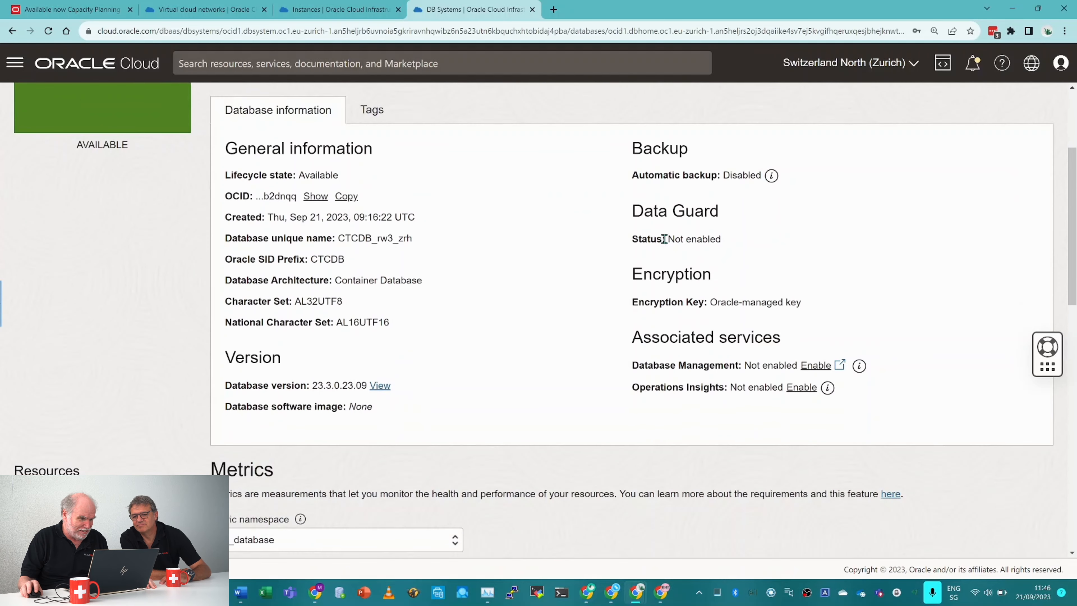
pyautogui.scroll(1, 664, 239)
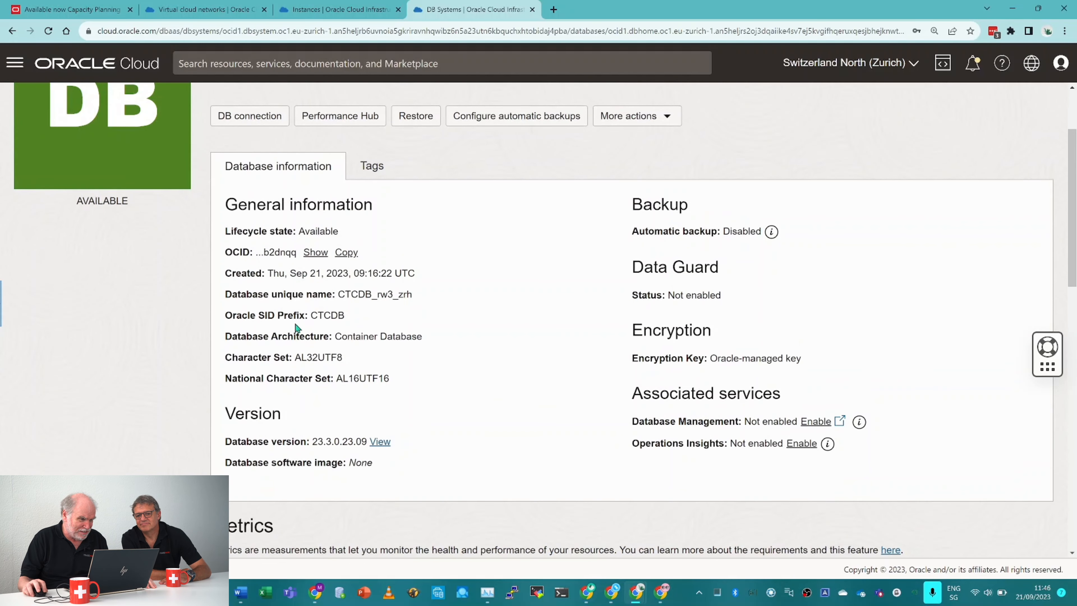
pyautogui.scroll(1, 181, 379)
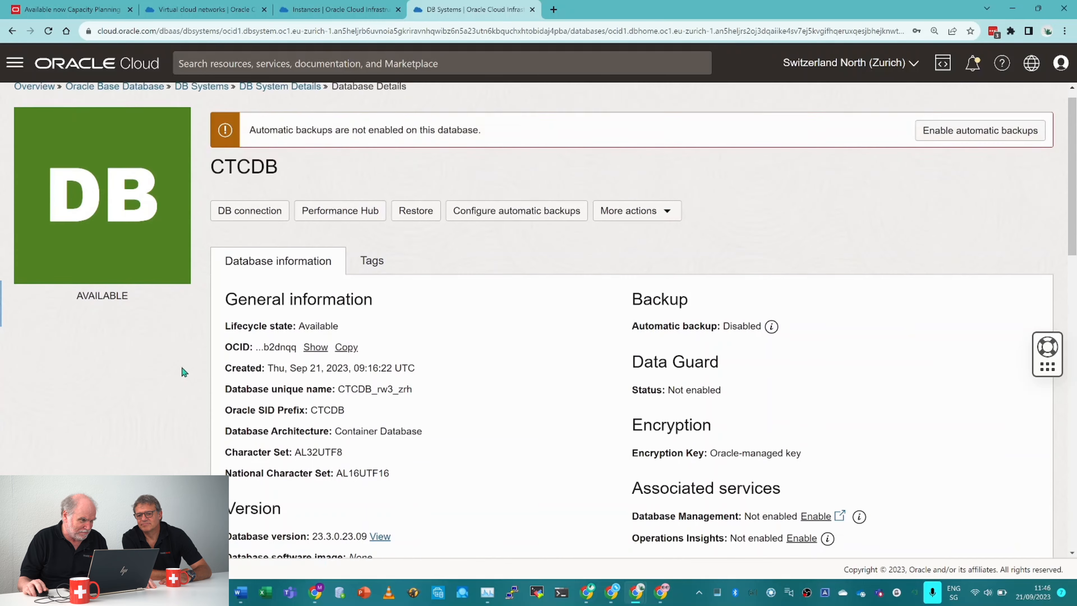
pyautogui.scroll(-12, 162, 408)
pyautogui.scroll(14, 162, 399)
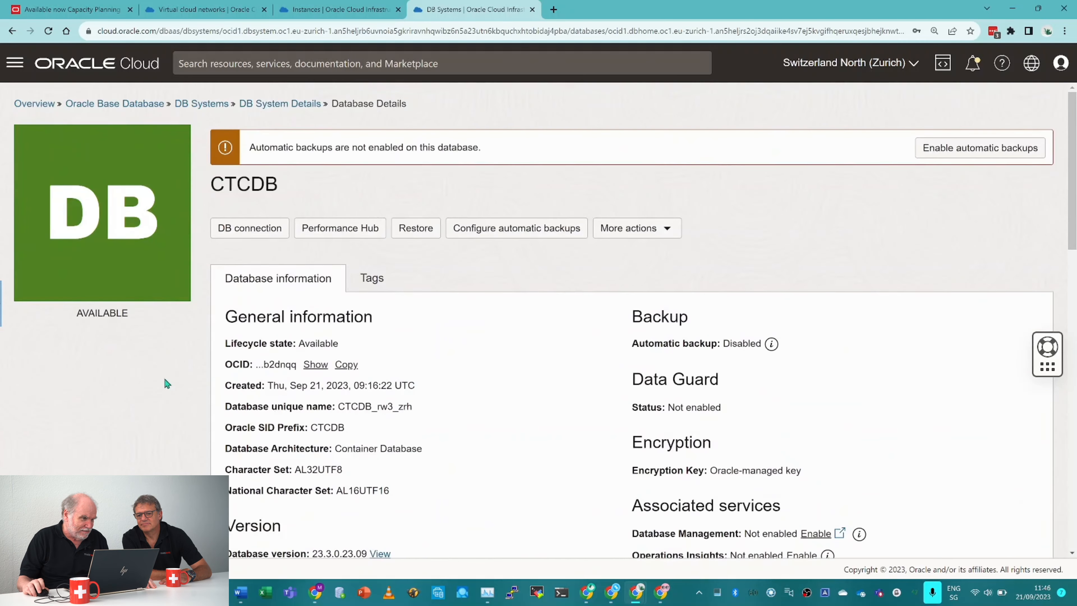
# Go to the details of the parent DB system CTDBSYS and review its general, time zone, storage, license and version information.
pyautogui.click(279, 104)
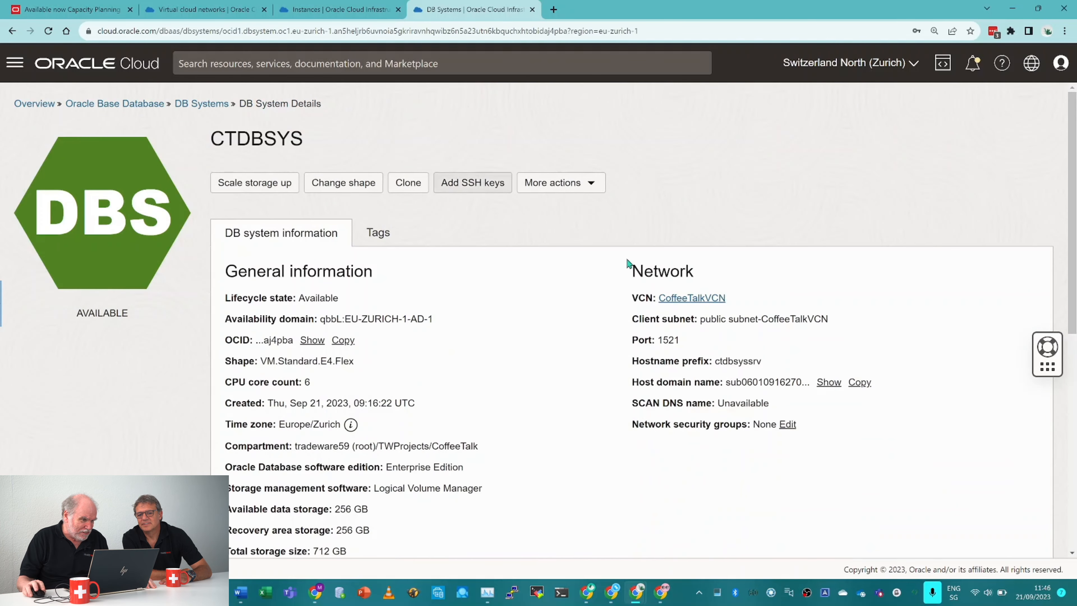
pyautogui.scroll(-1, 651, 272)
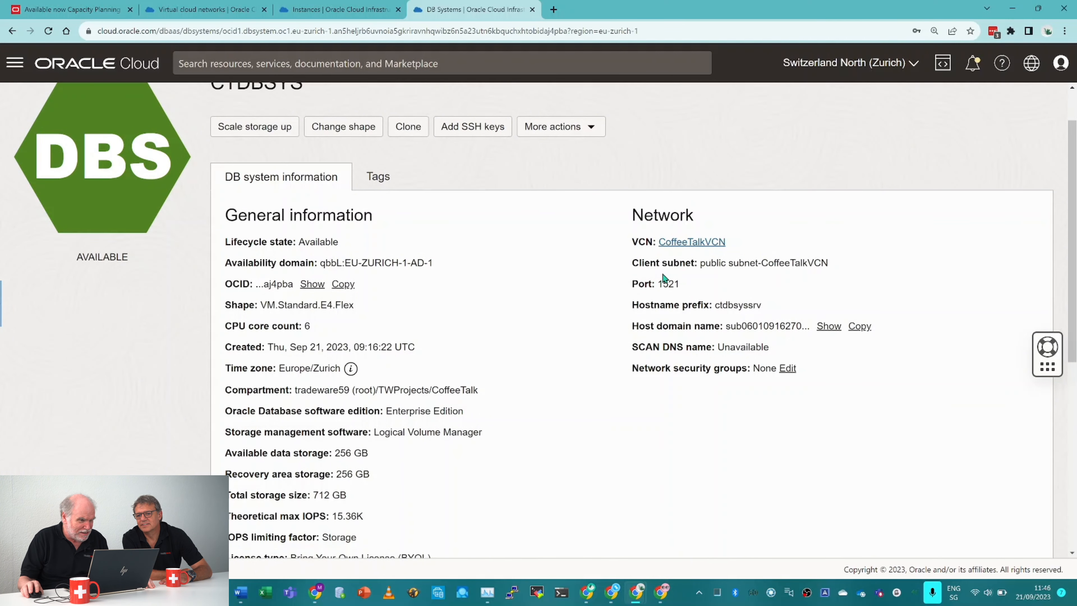
pyautogui.scroll(-1, 663, 278)
pyautogui.scroll(-1, 686, 265)
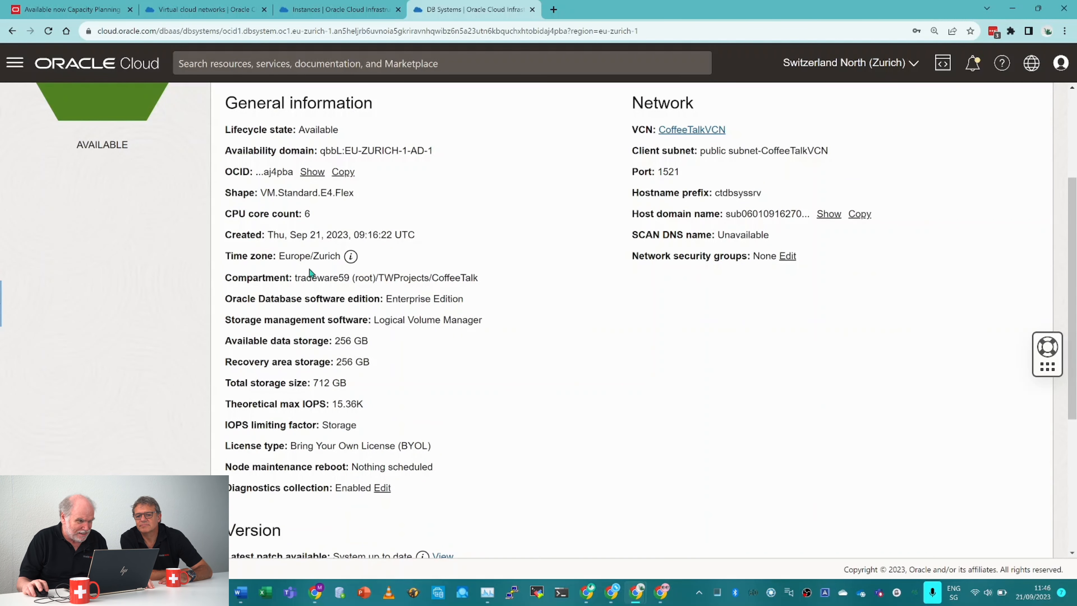
pyautogui.click(350, 256)
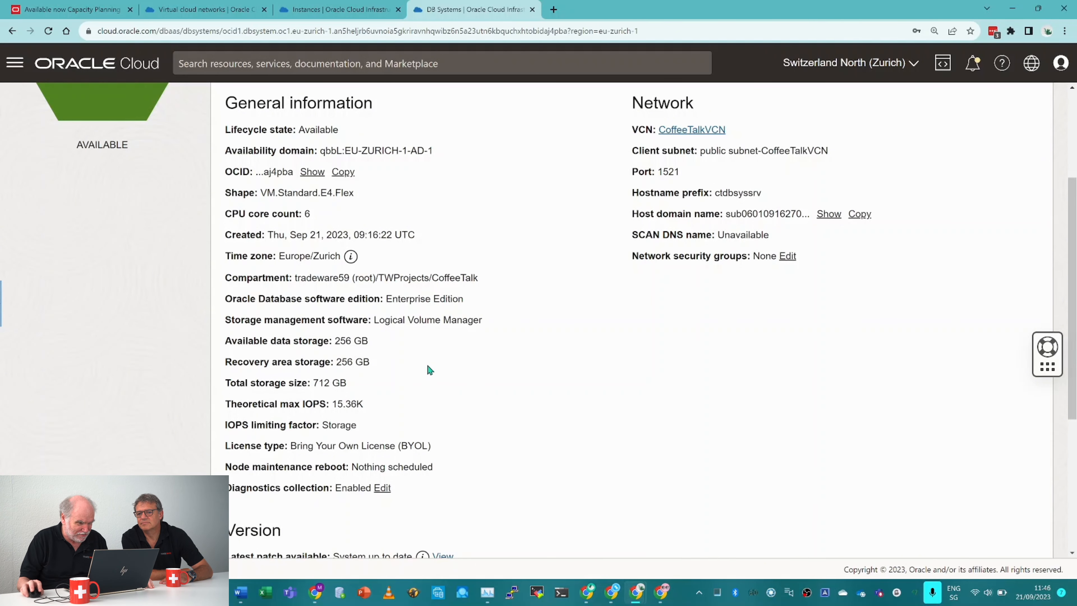
pyautogui.scroll(-1, 344, 344)
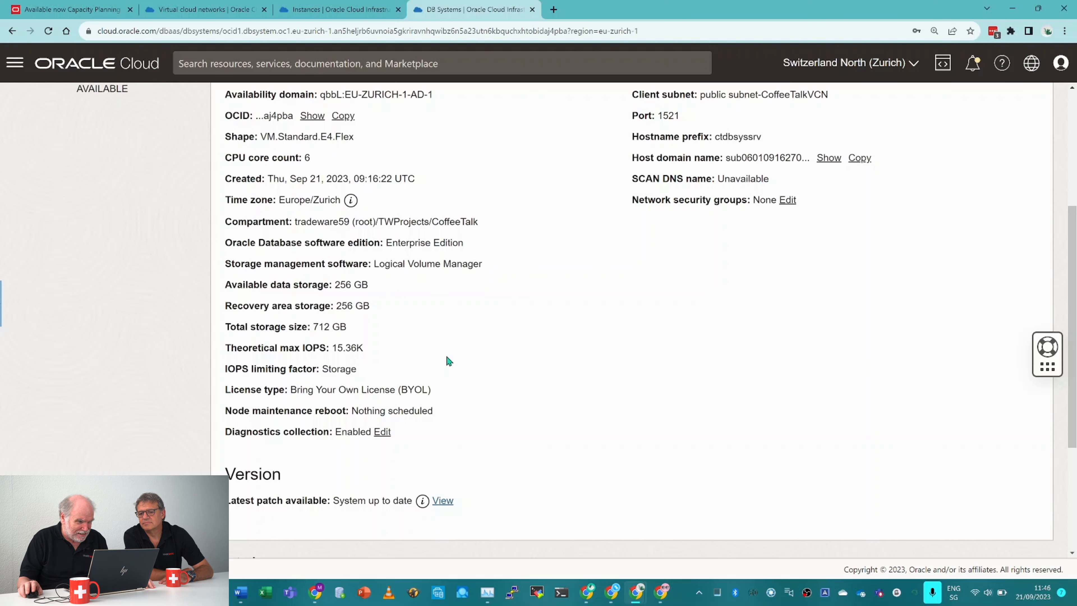
pyautogui.scroll(5, 448, 360)
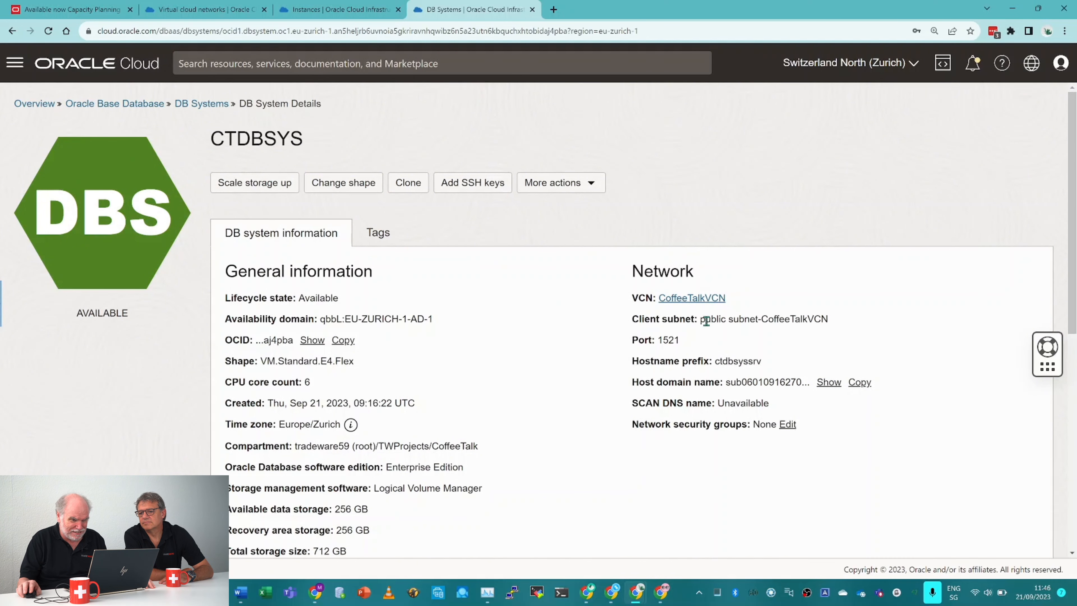
# Open the CTCDB database from the DB system's database list and review its character sets and database version.
pyautogui.scroll(-8, 706, 322)
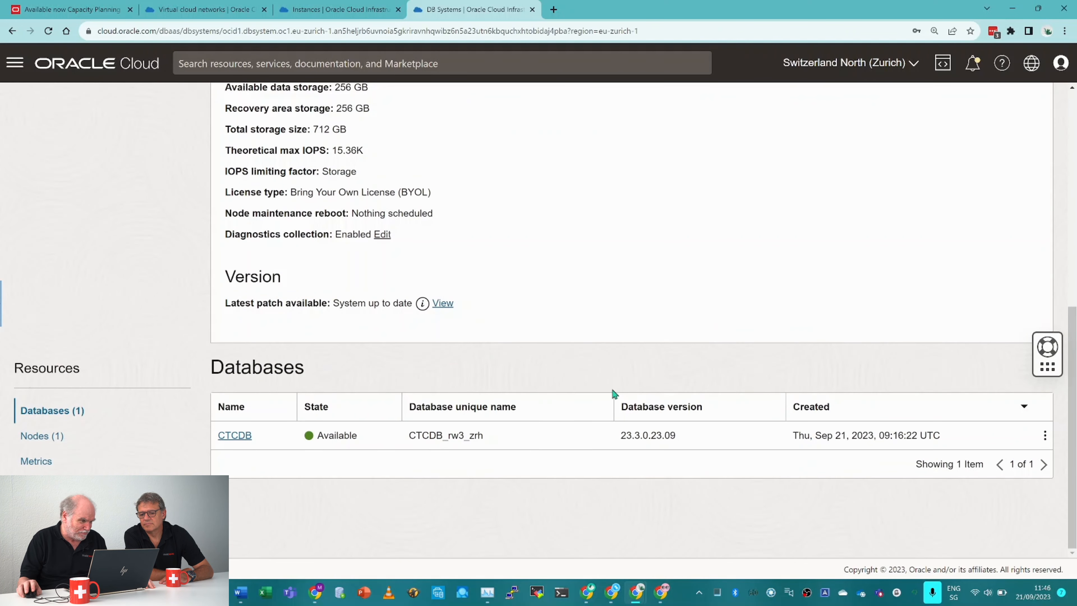
pyautogui.click(240, 444)
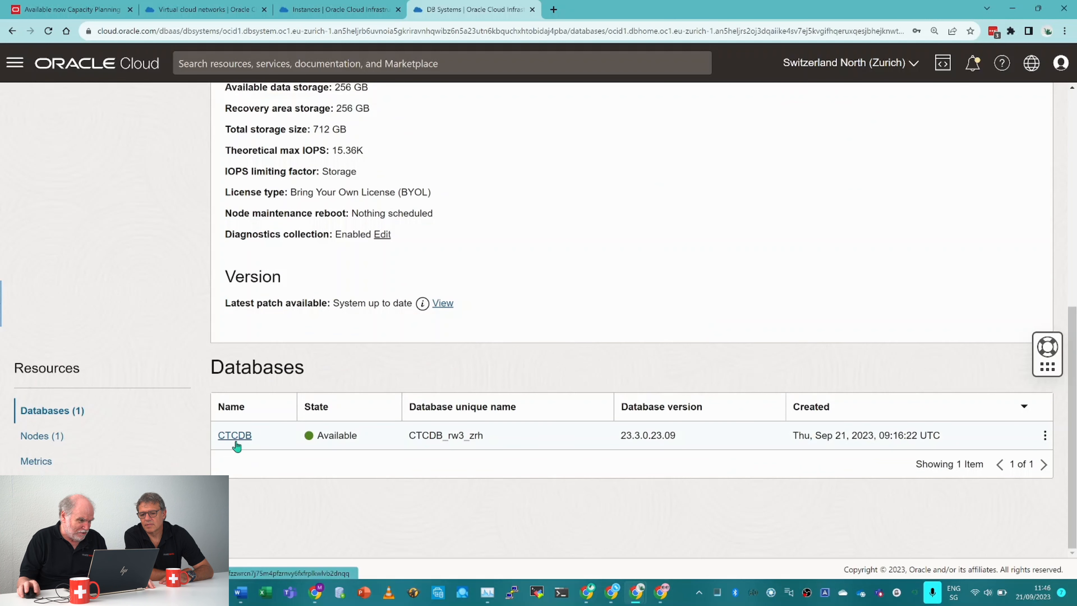
pyautogui.scroll(6, 306, 421)
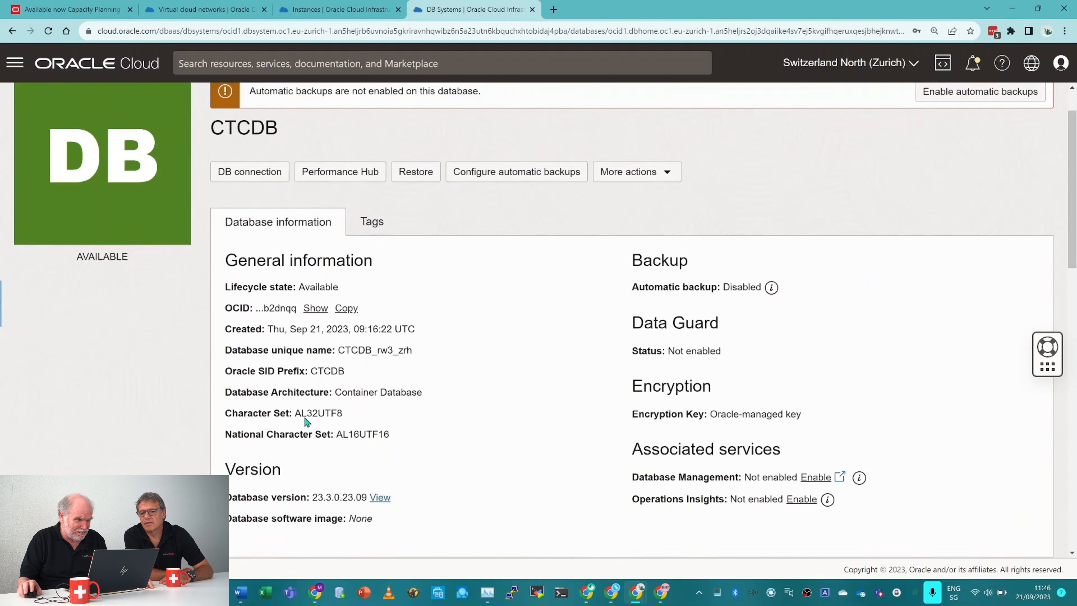
pyautogui.scroll(-2, 305, 420)
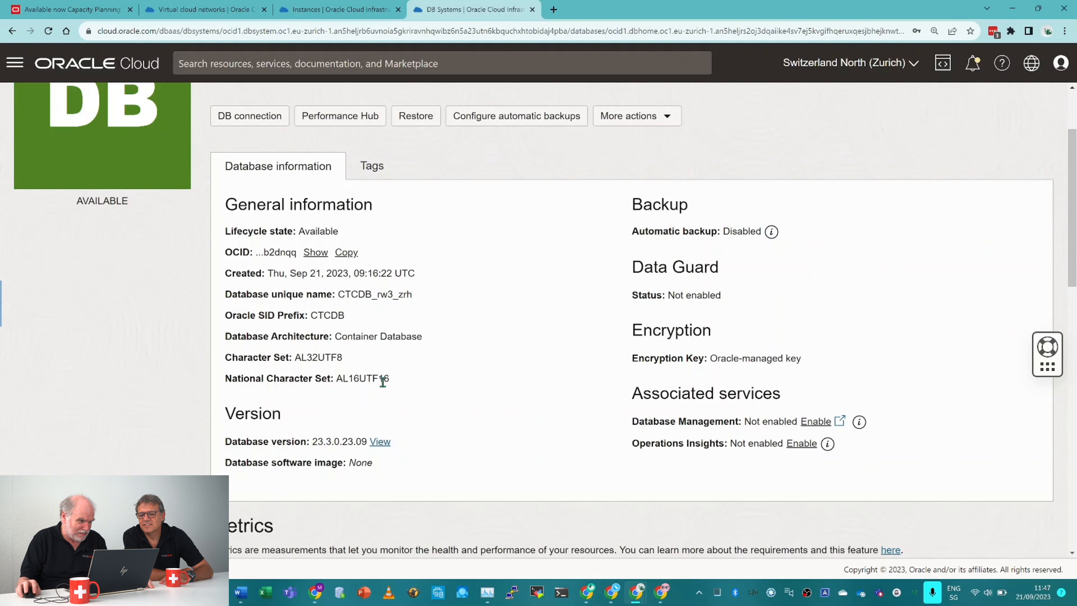
pyautogui.scroll(-2, 367, 405)
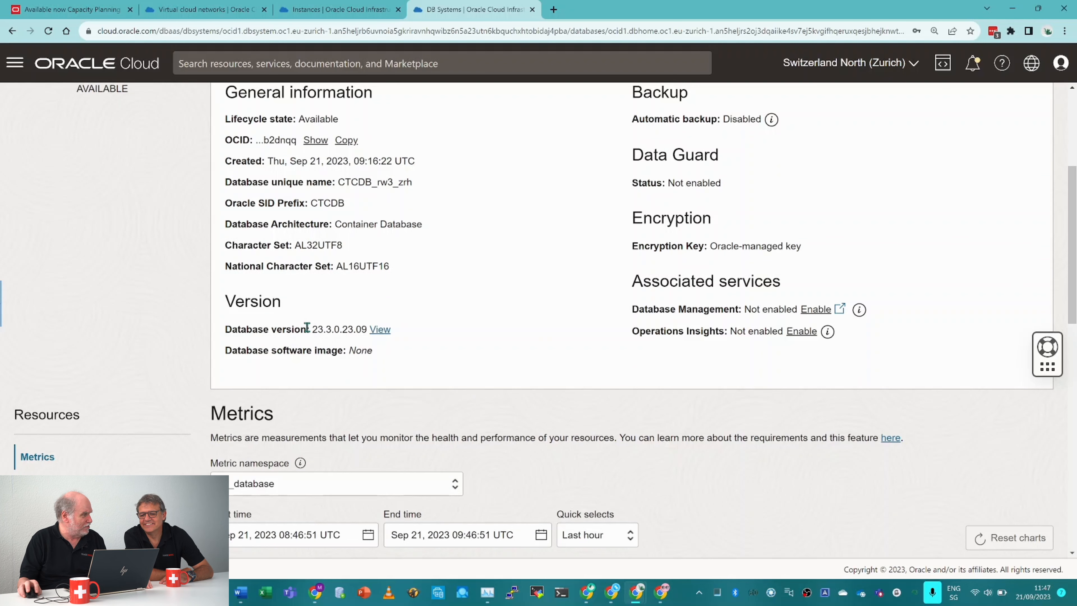
# Read the explanation of CTCDB's automatic backup and examine its Data Guard, encryption and associated services settings.
pyautogui.scroll(2, 317, 346)
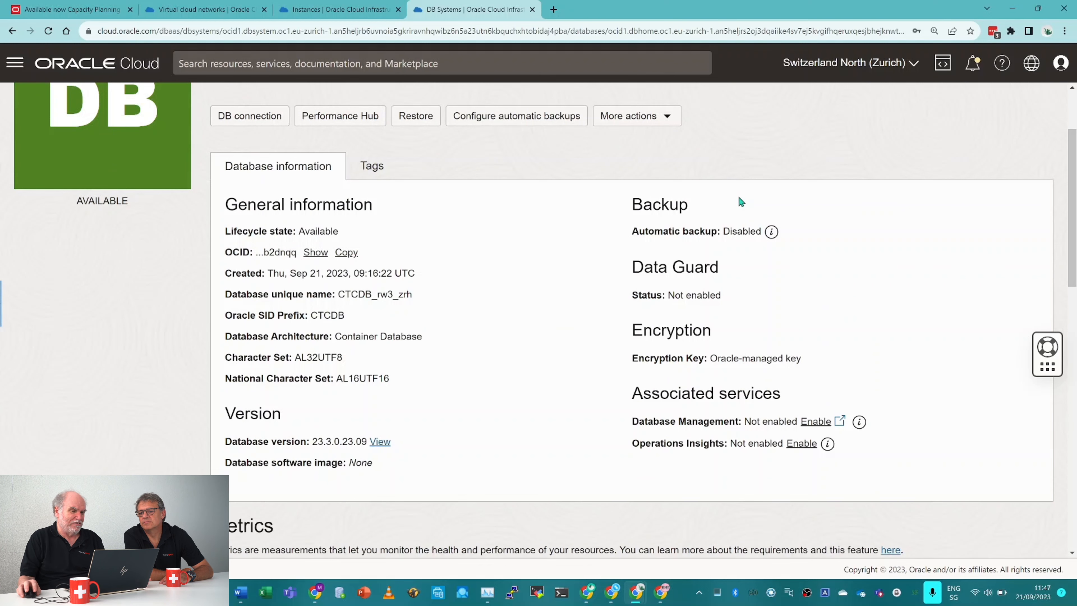
pyautogui.click(771, 231)
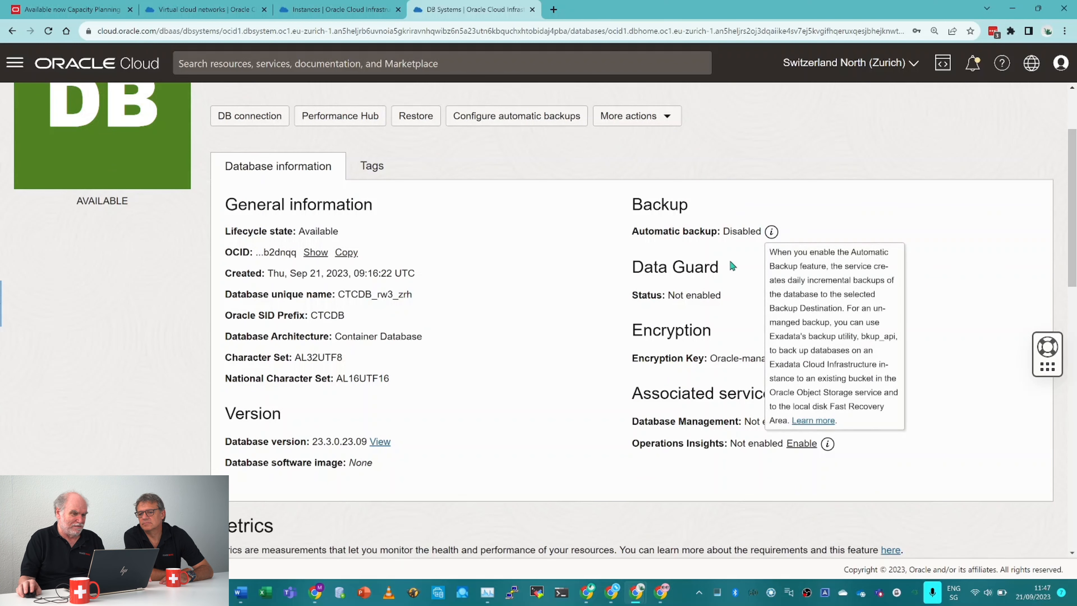
pyautogui.scroll(-1, 717, 263)
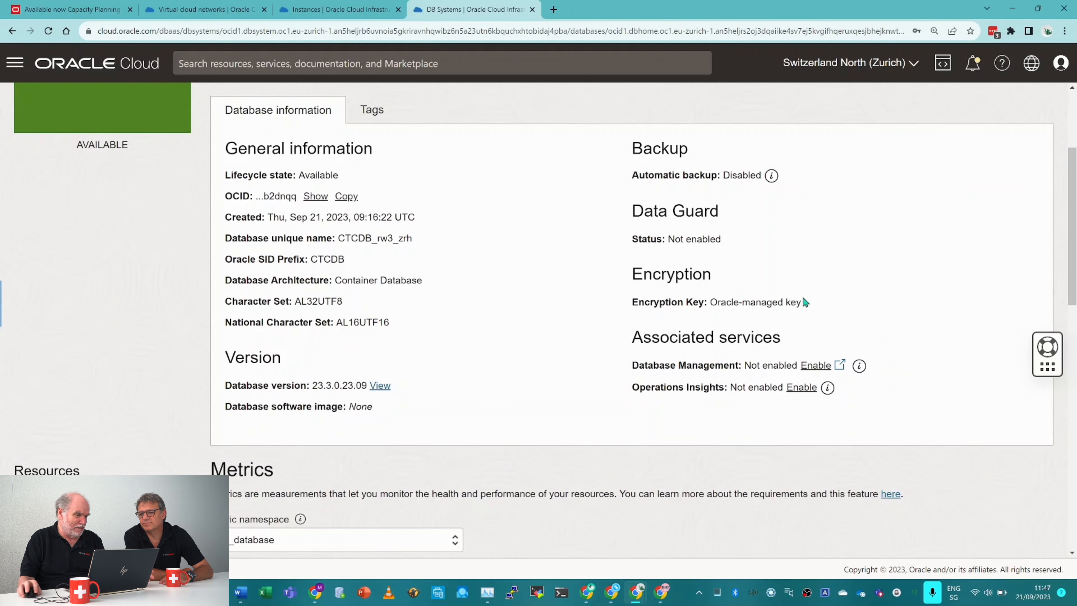
pyautogui.scroll(-2, 801, 306)
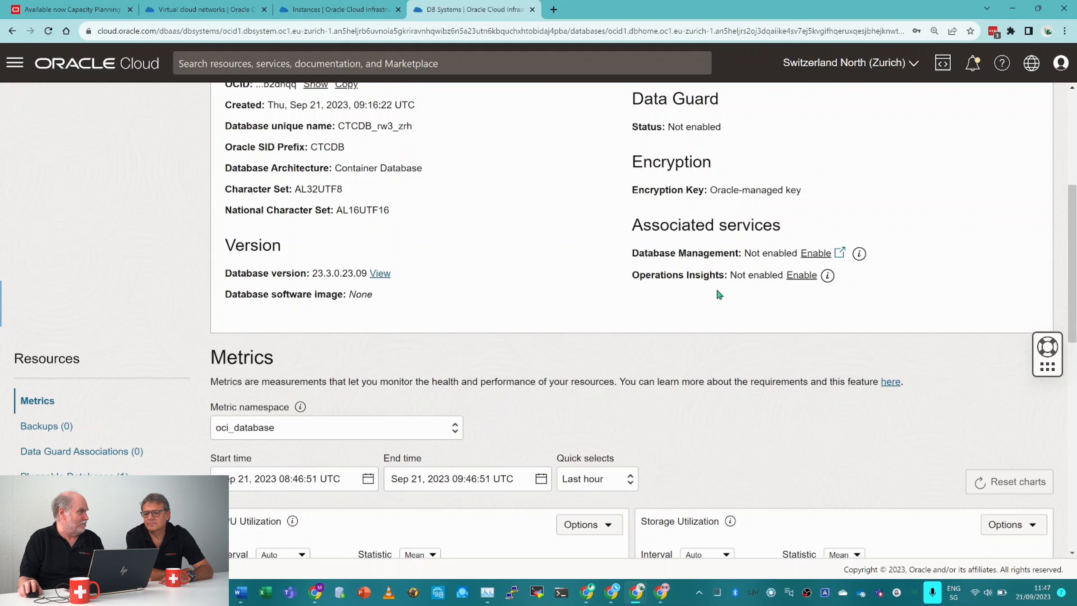
pyautogui.scroll(4, 717, 291)
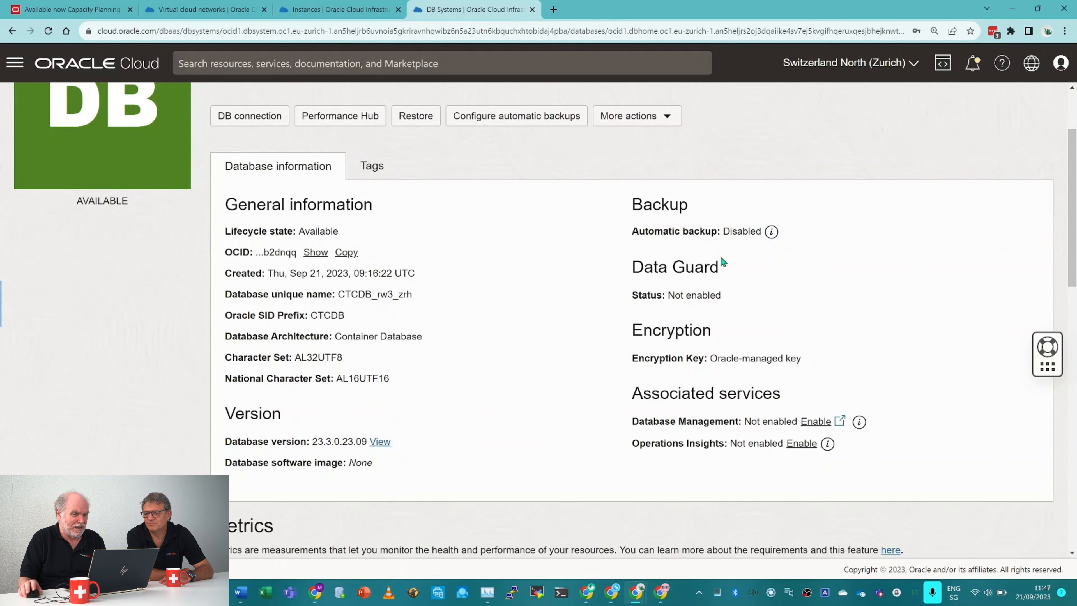
# Go back from the CTCDB database to its parent DB system CTDBSYS and list the system's nodes.
pyautogui.scroll(-5, 723, 261)
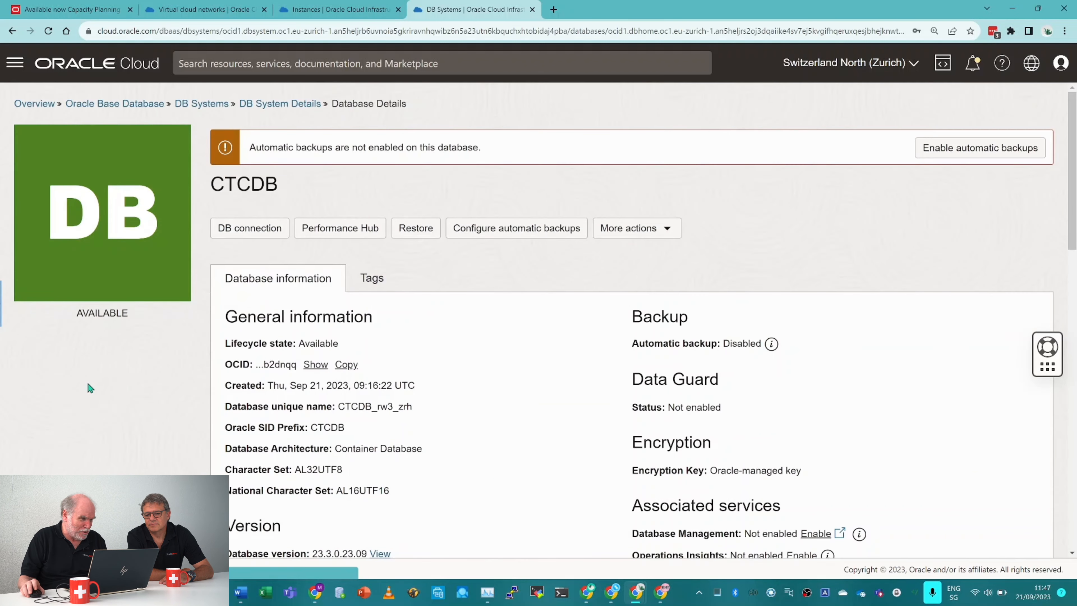
pyautogui.scroll(8, 88, 385)
pyautogui.click(280, 104)
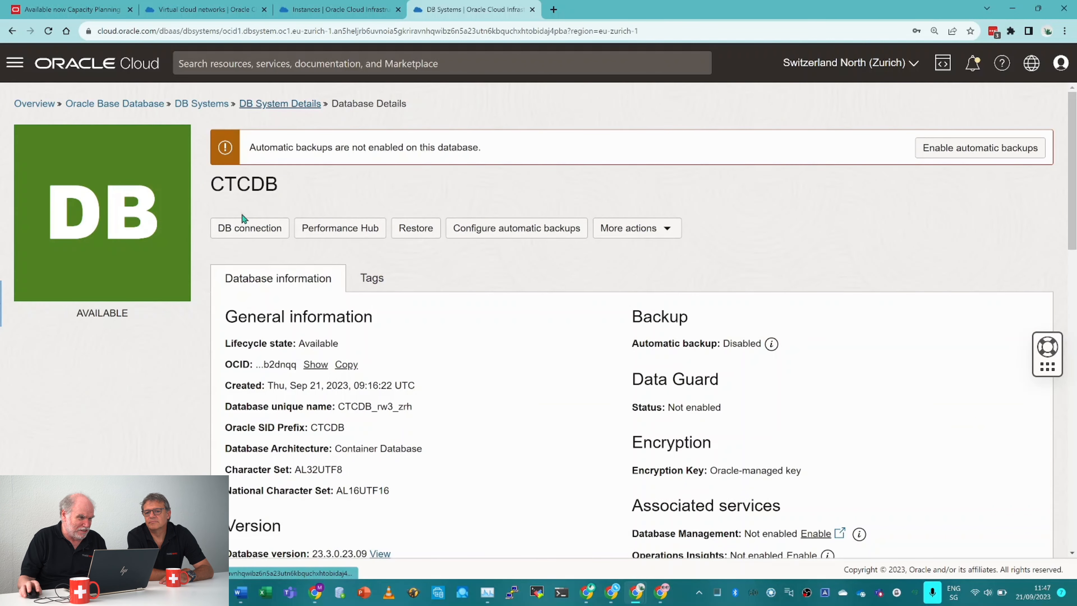
pyautogui.scroll(-9, 184, 297)
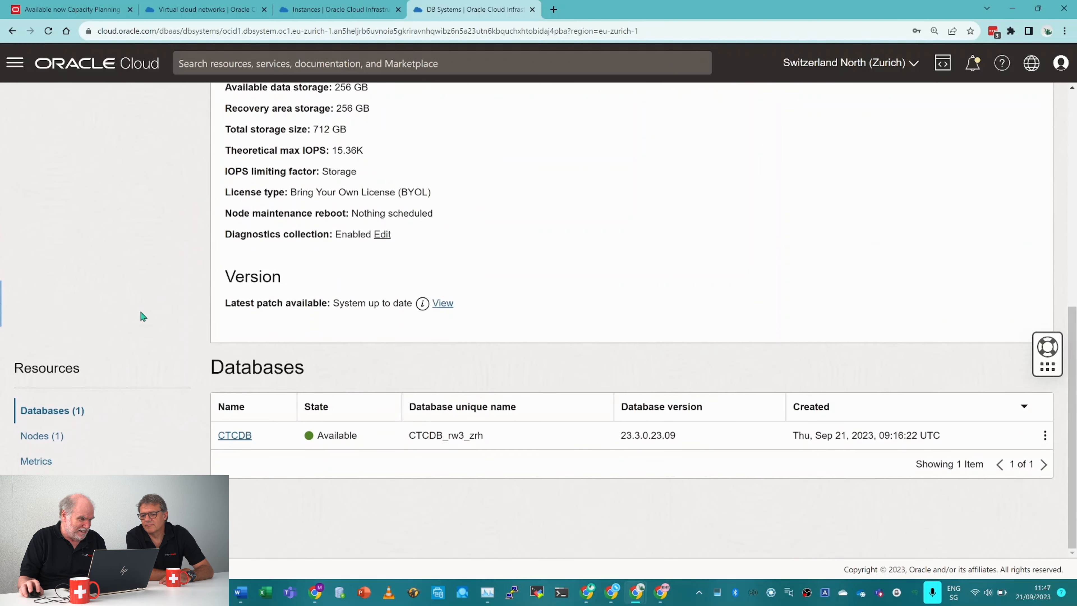
pyautogui.click(41, 435)
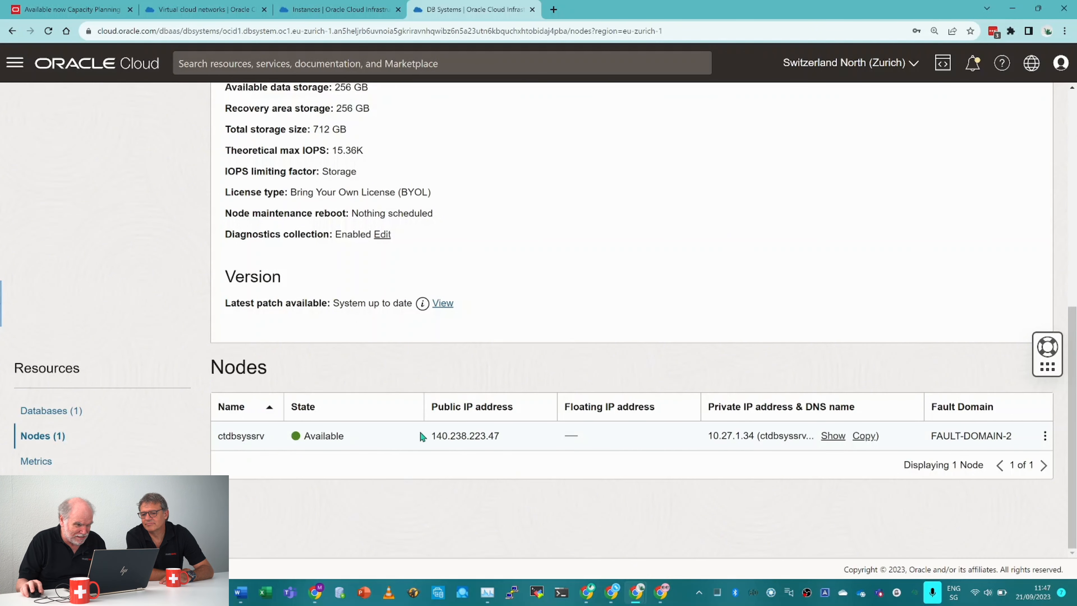
# Copy the public IP address of the node ctdbsyssrv.
pyautogui.moveTo(427, 435); pyautogui.dragTo(513, 437)
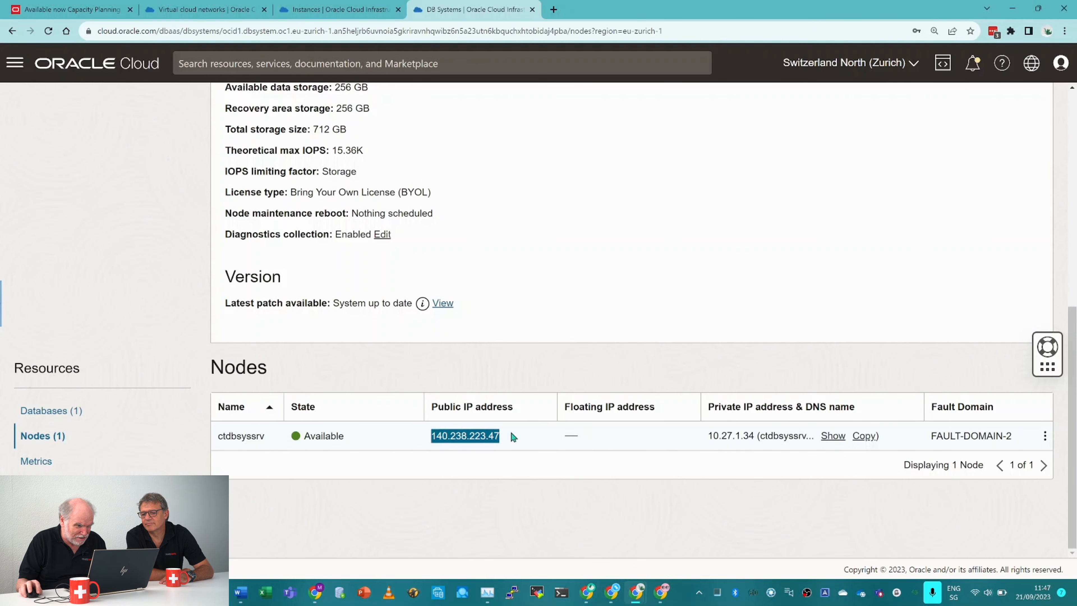
pyautogui.rightClick(470, 433)
pyautogui.click(491, 442)
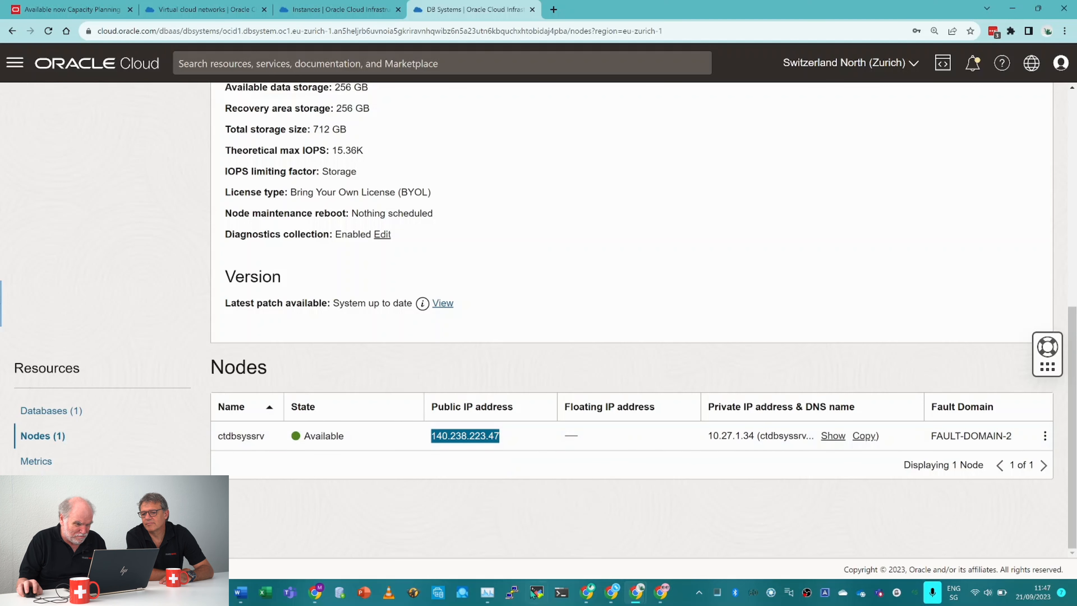
# In PuTTY, load the saved session coffetalksvc, replace its host with the copied address 140.238.223.47, and connect over SSH, accepting the host key.
pyautogui.click(512, 593)
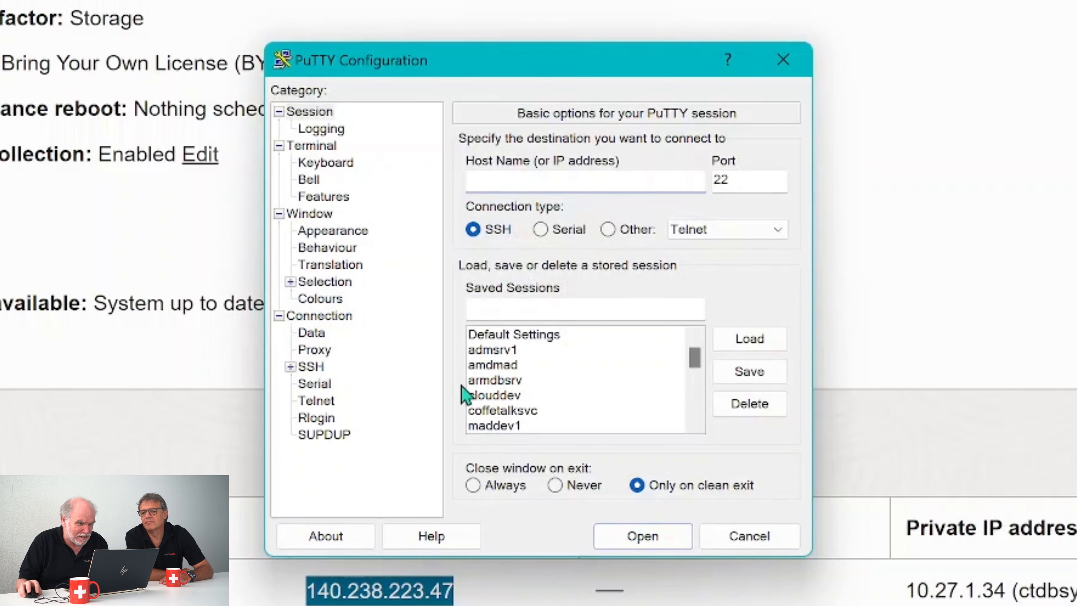
pyautogui.click(517, 410)
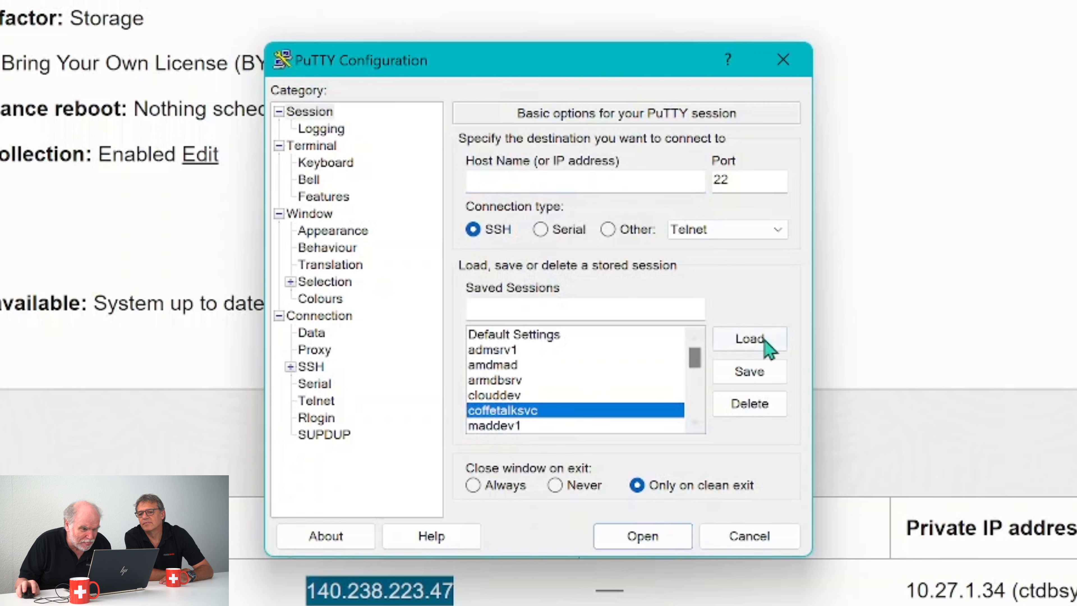
pyautogui.click(764, 347)
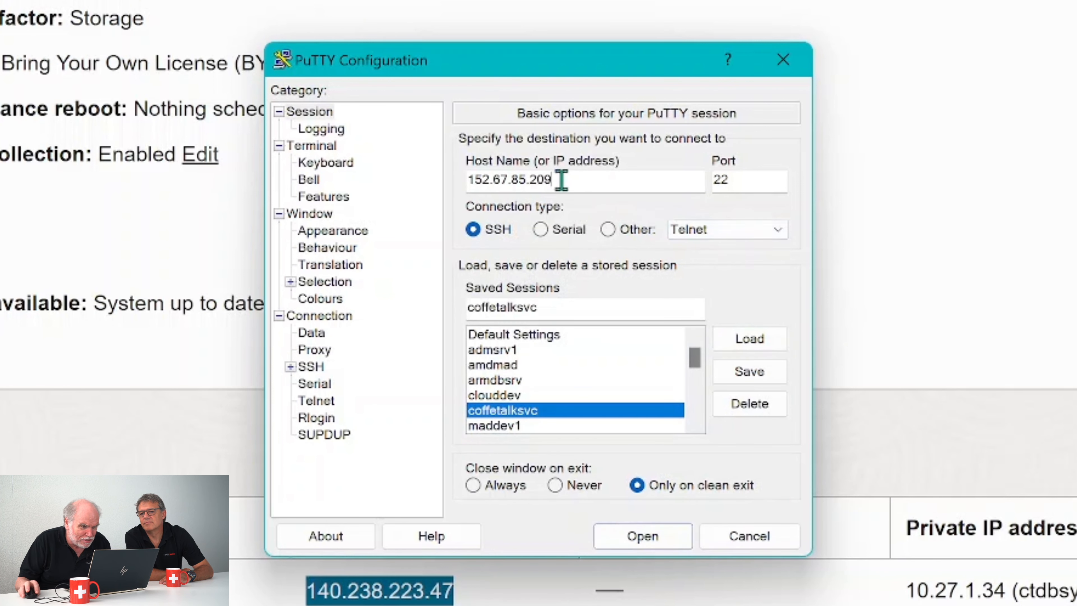
pyautogui.moveTo(558, 179); pyautogui.dragTo(364, 174)
pyautogui.hotkey('ctrl', 'v')
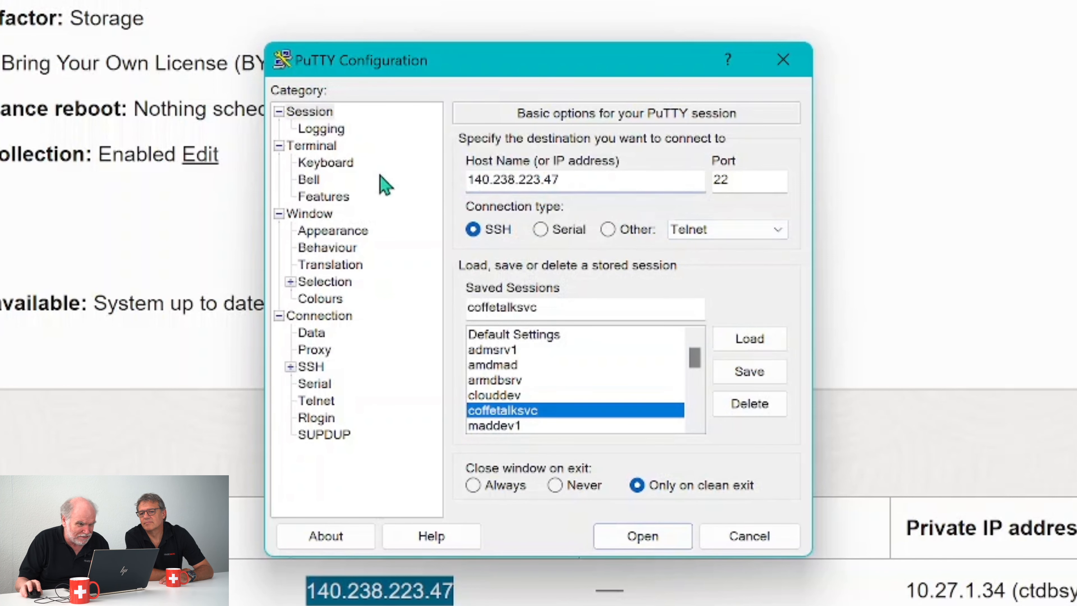
pyautogui.click(658, 538)
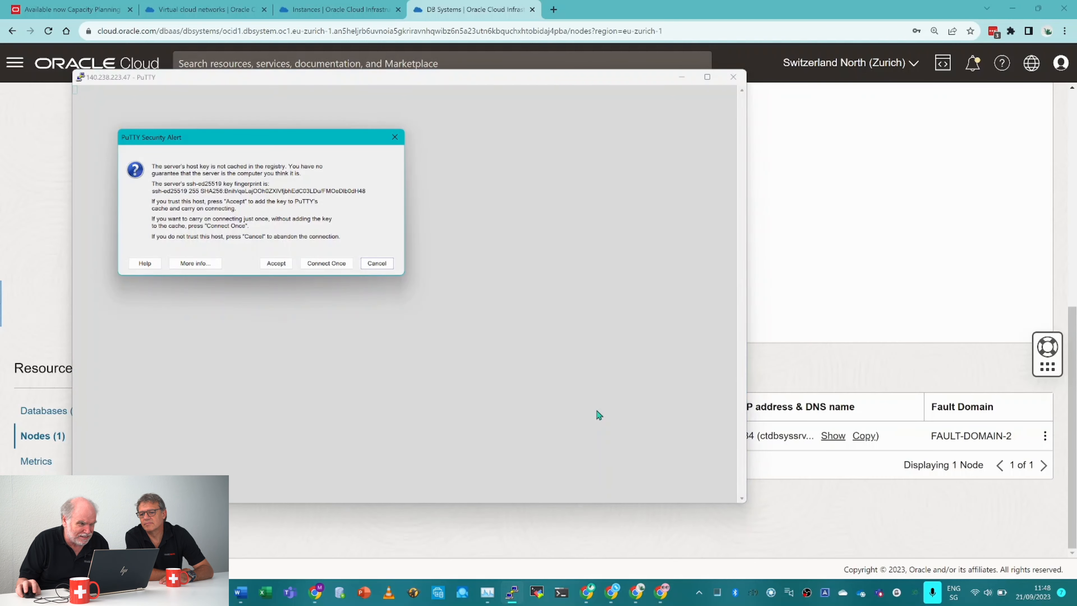
pyautogui.click(287, 267)
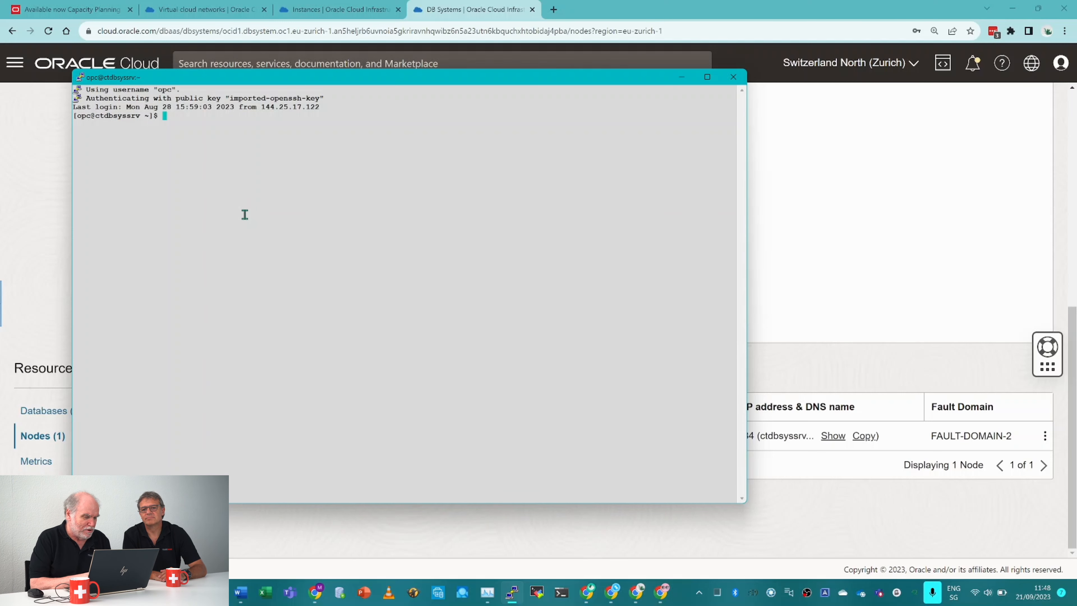
# Switch to the oracle user on the server with "sudo su - oracle".
pyautogui.write('sudo su ')
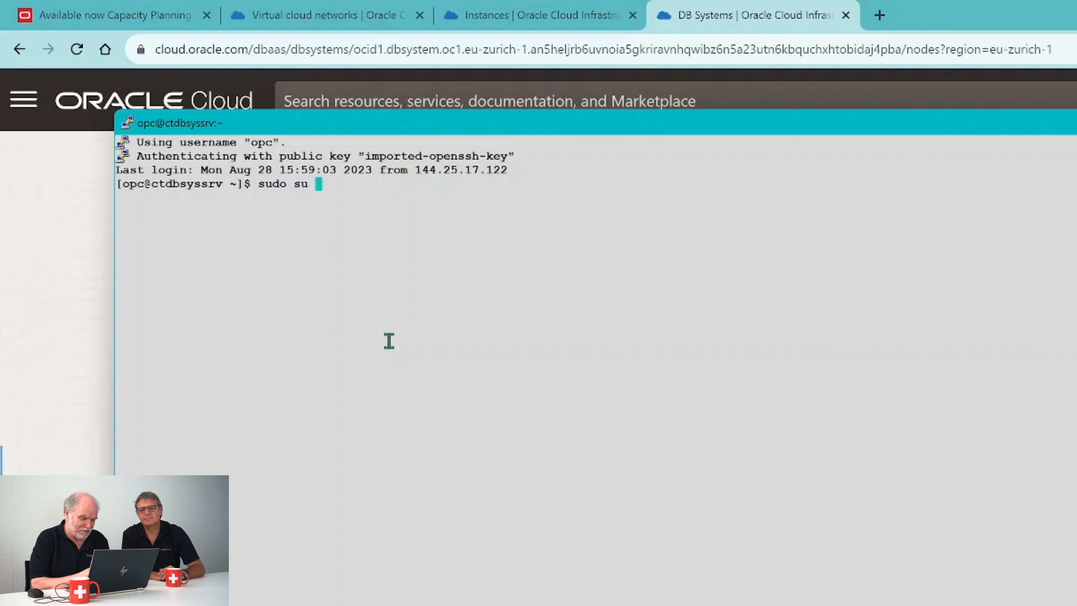
pyautogui.write('- oracle')
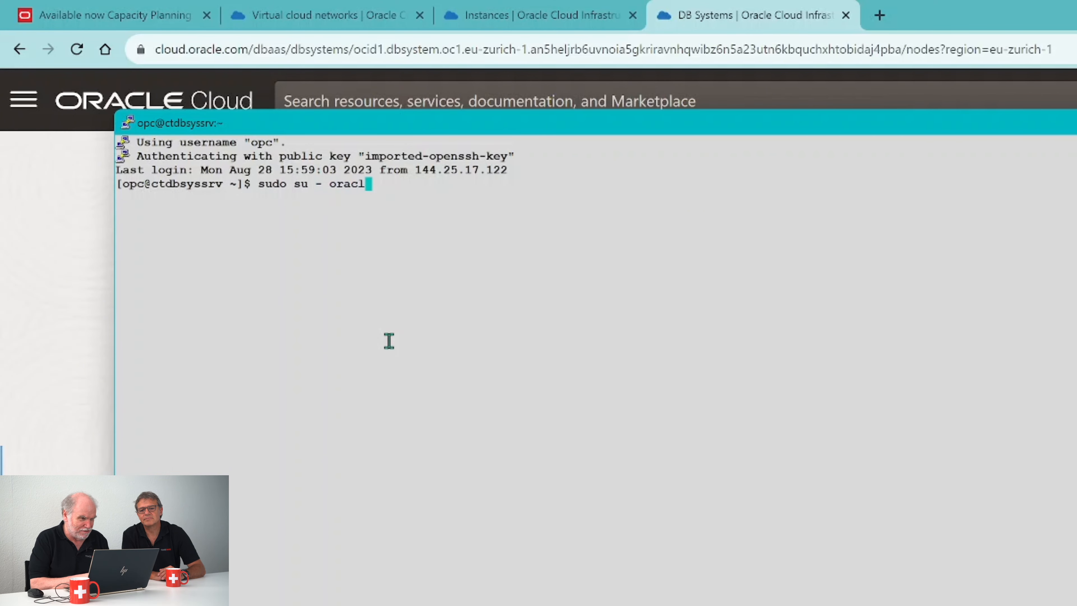
pyautogui.press('Return')
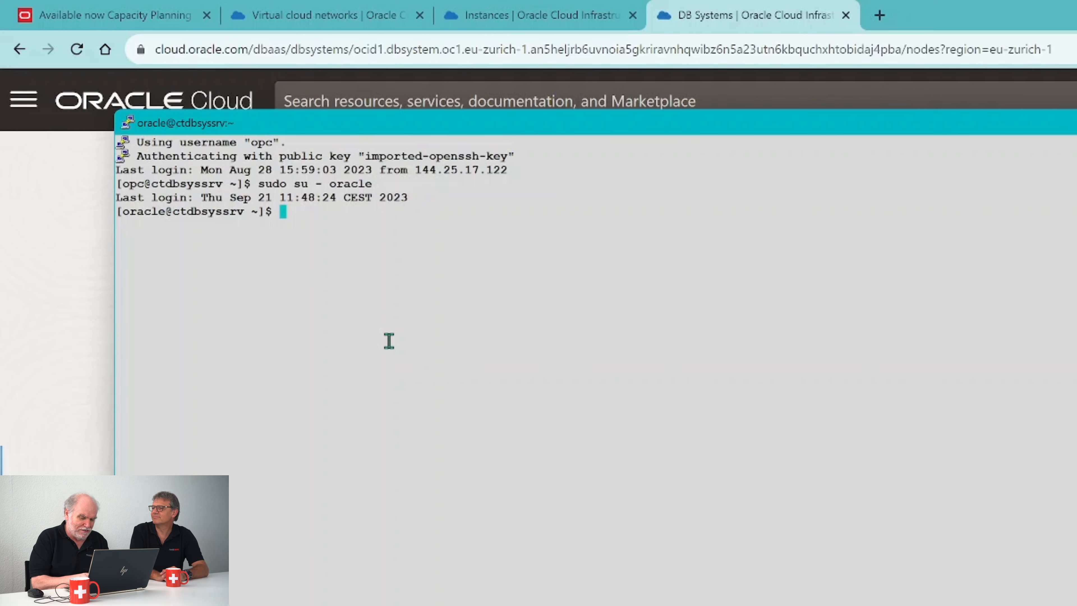
# Set the Oracle environment with ". oraenv", accepting the default ORACLE_SID CTCDB.
pyautogui.write('. ora')
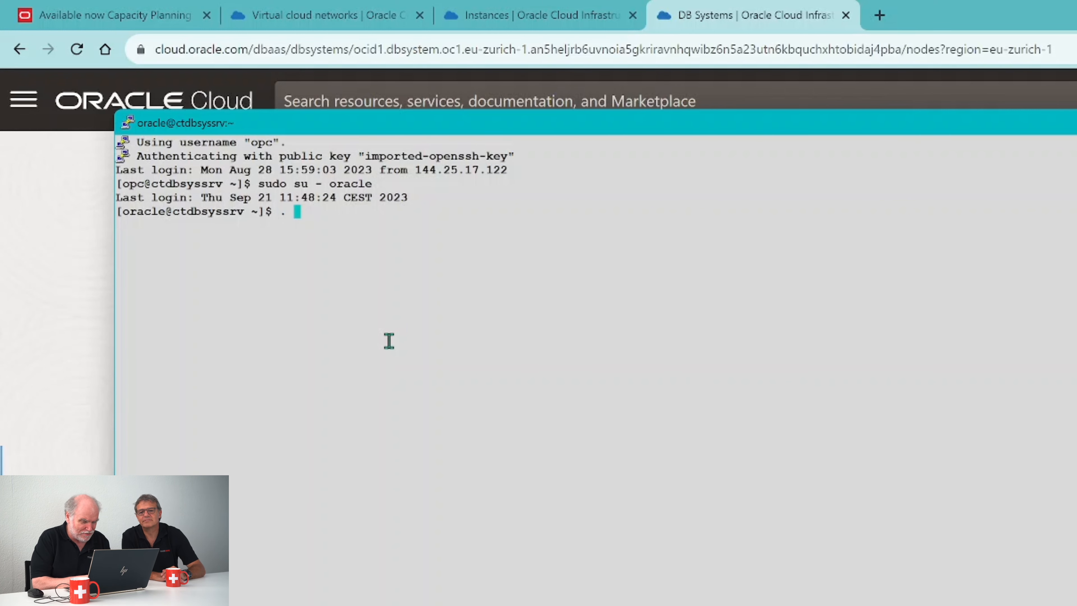
pyautogui.write('env')
pyautogui.press('Return')
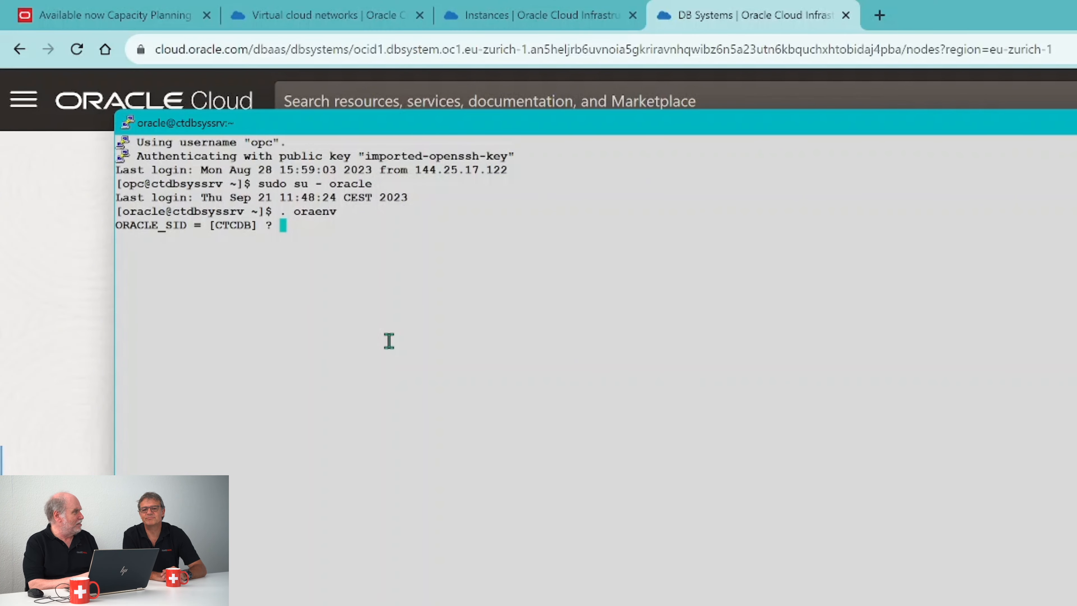
pyautogui.press('Return')
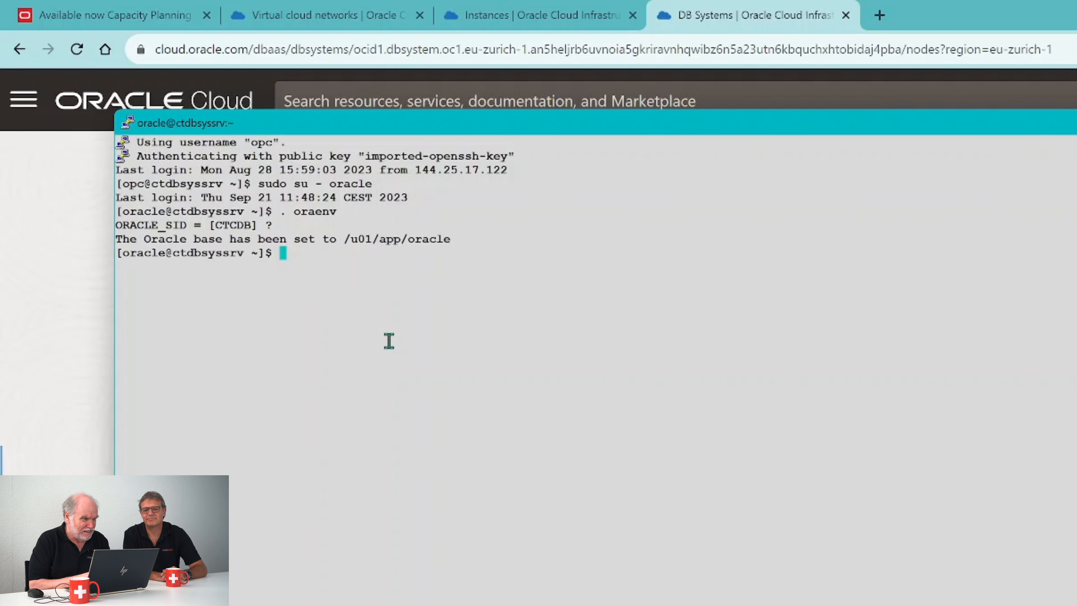
# Connect to the database through SQLcl with "sql / as sysdba".
pyautogui.write('sql ')
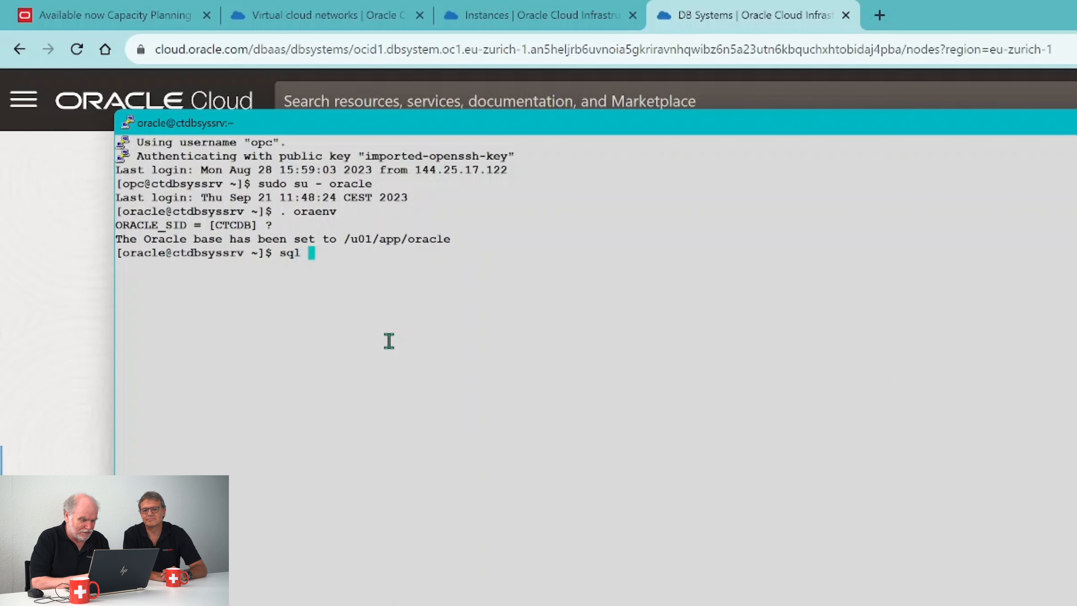
pyautogui.write('/ as sysdba')
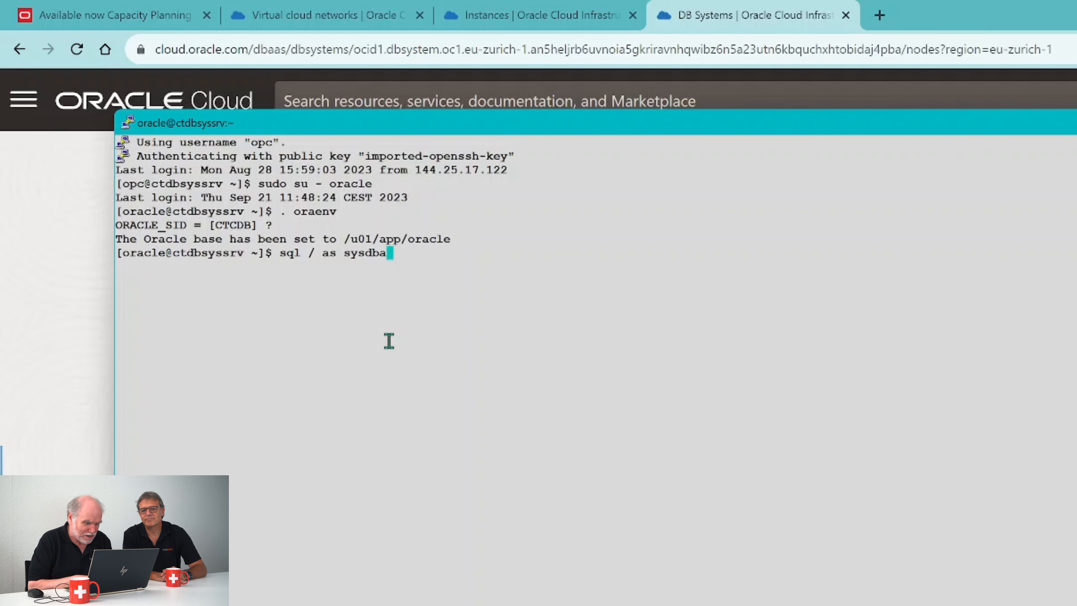
pyautogui.press('Return')
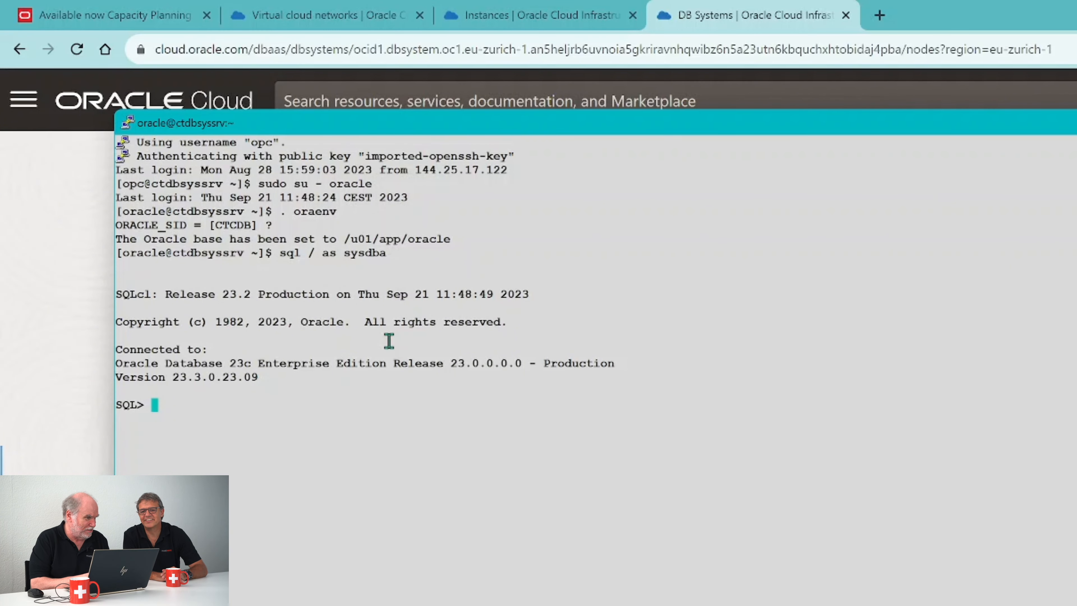
# Query the instance name by running "select instance_name from v$instance;".
pyautogui.write('se')
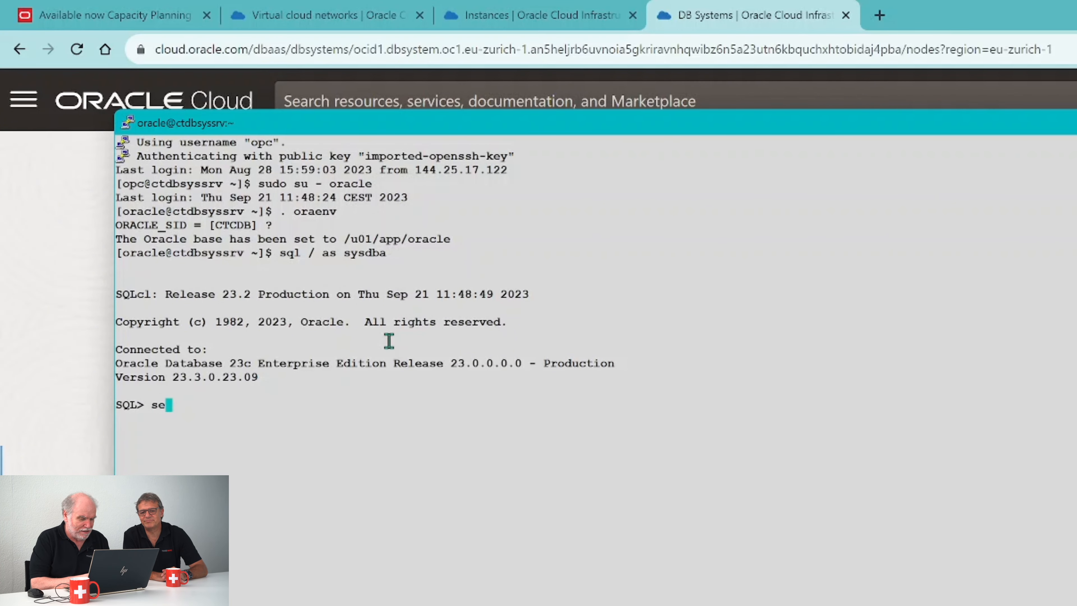
pyautogui.write('lect int')
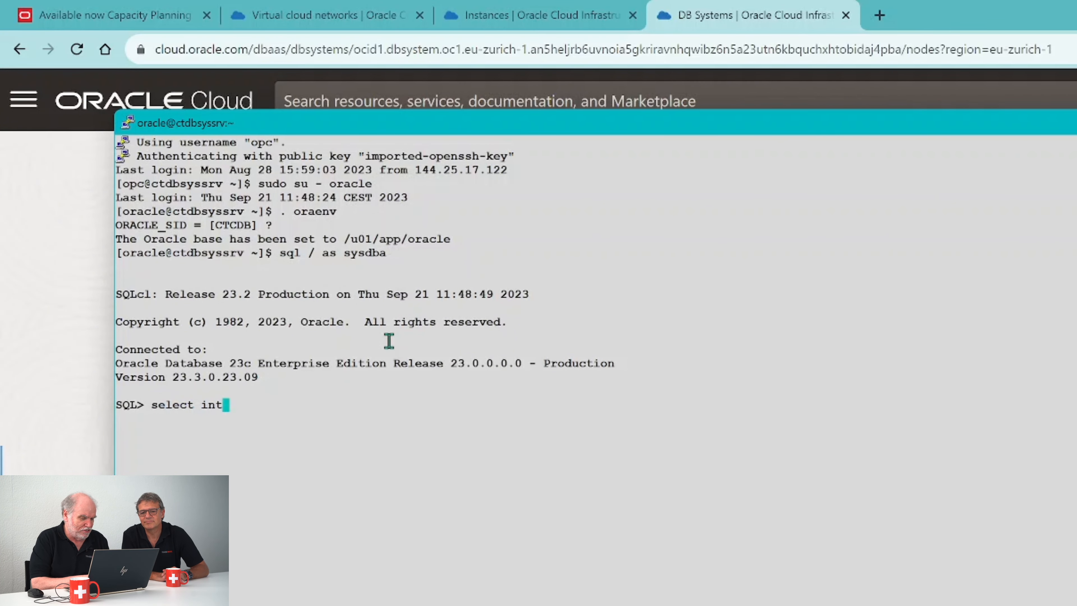
pyautogui.press('BackSpace')
pyautogui.write('stance')
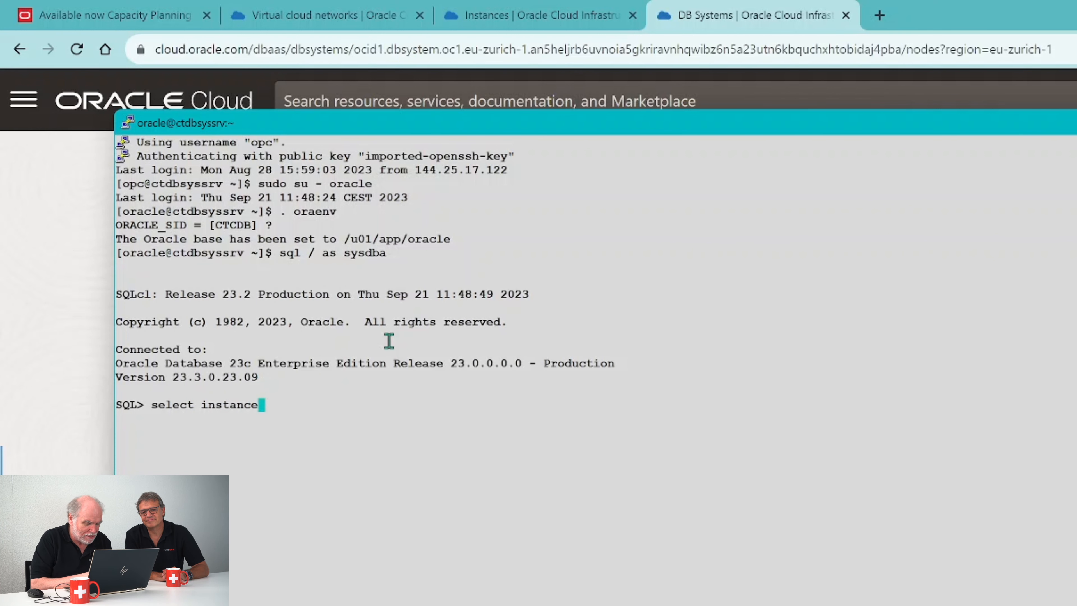
pyautogui.write('_n')
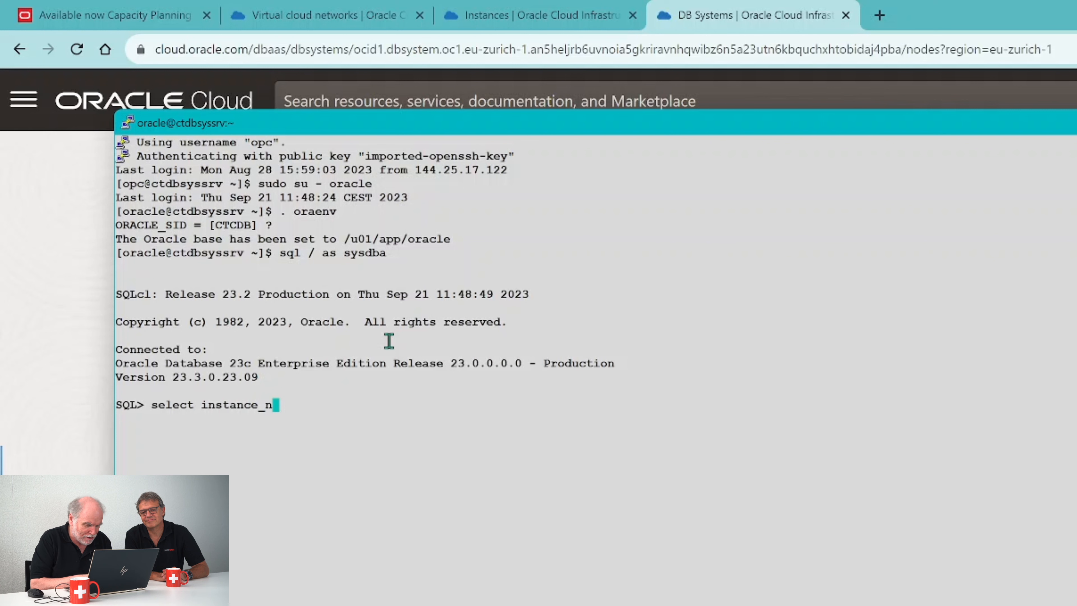
pyautogui.write('ame from v$instance')
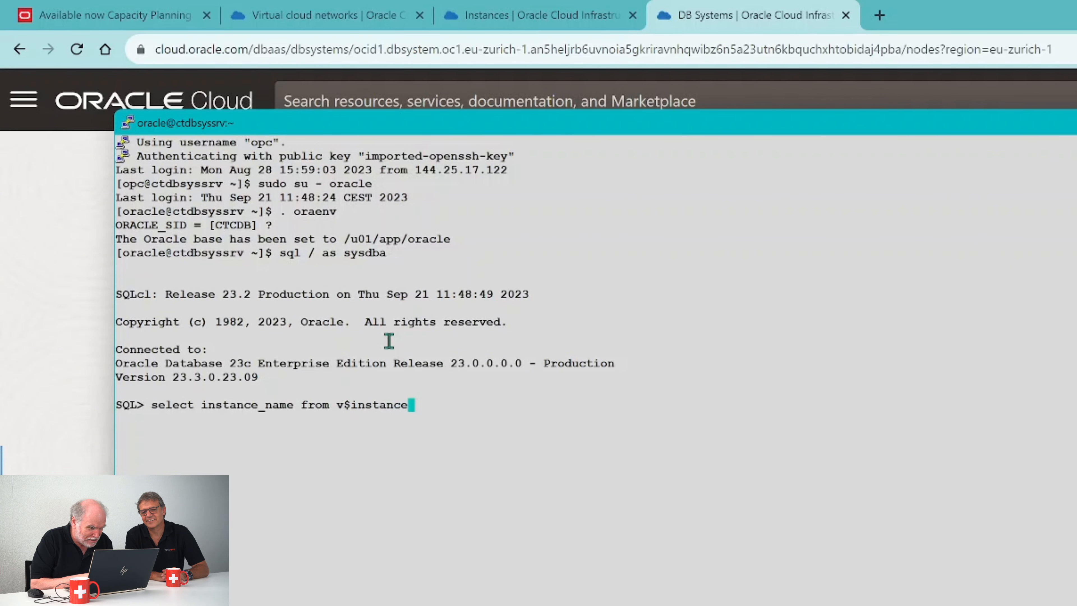
pyautogui.write(';')
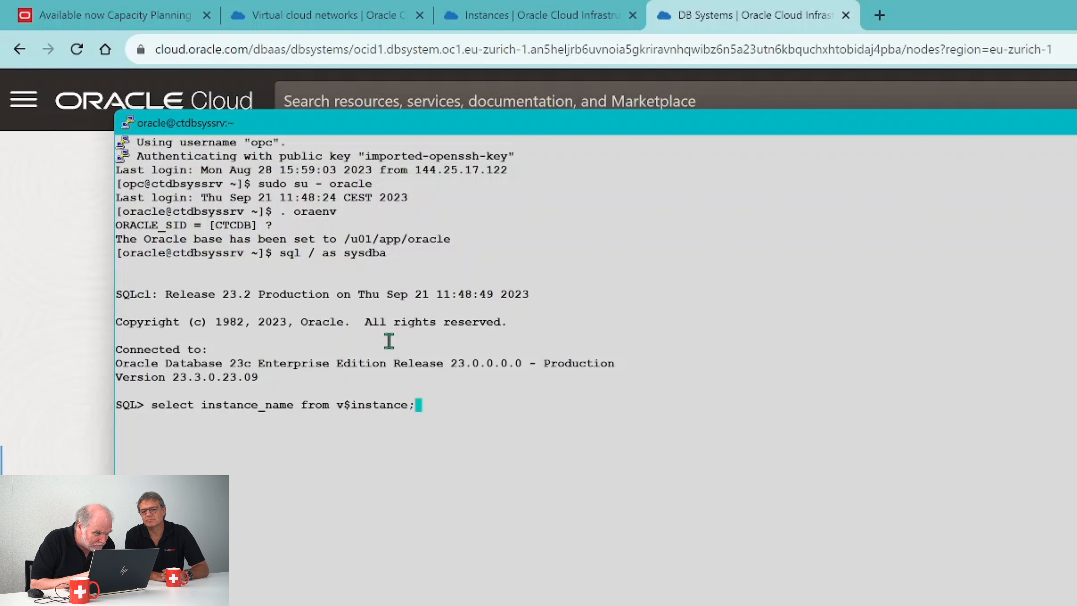
pyautogui.press('Return')
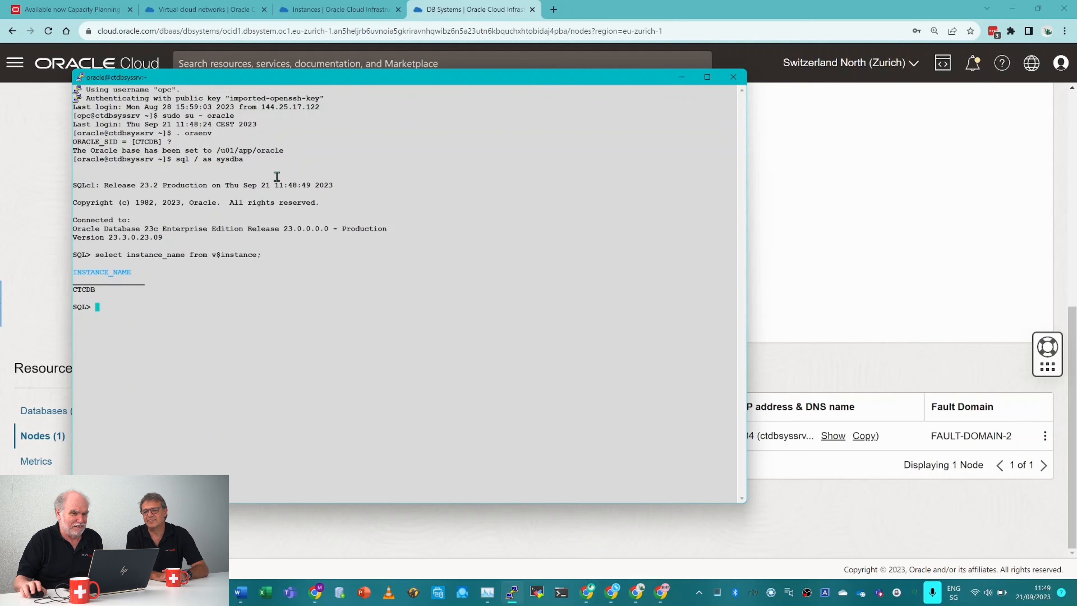
# Switch back to the browser and examine the data and recovery area storage sizes for scaling up CTDBSYS, leaving without updating.
pyautogui.click(679, 77)
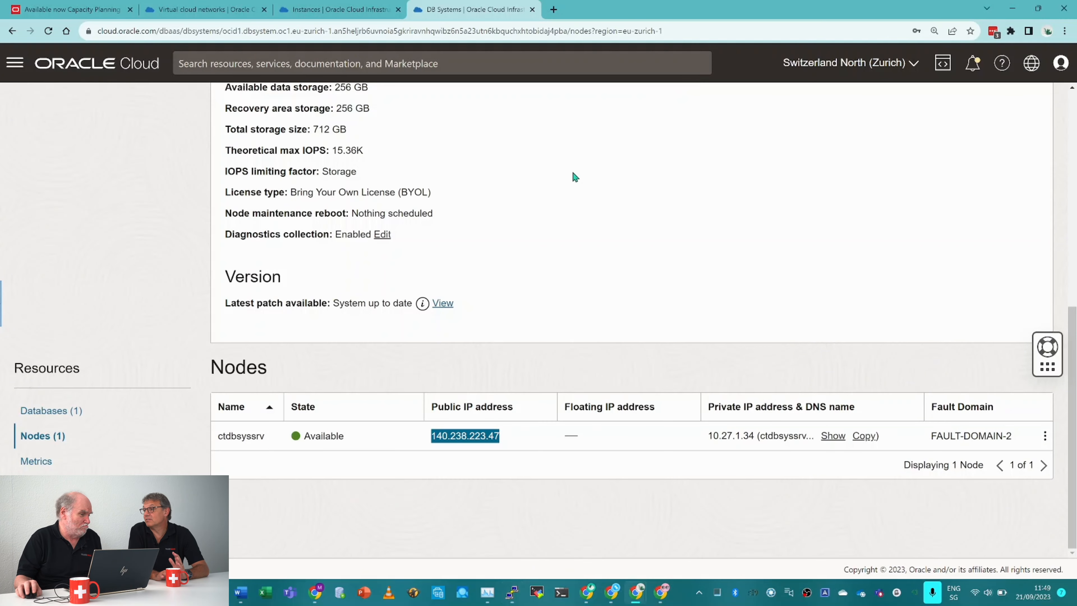
pyautogui.scroll(8, 573, 177)
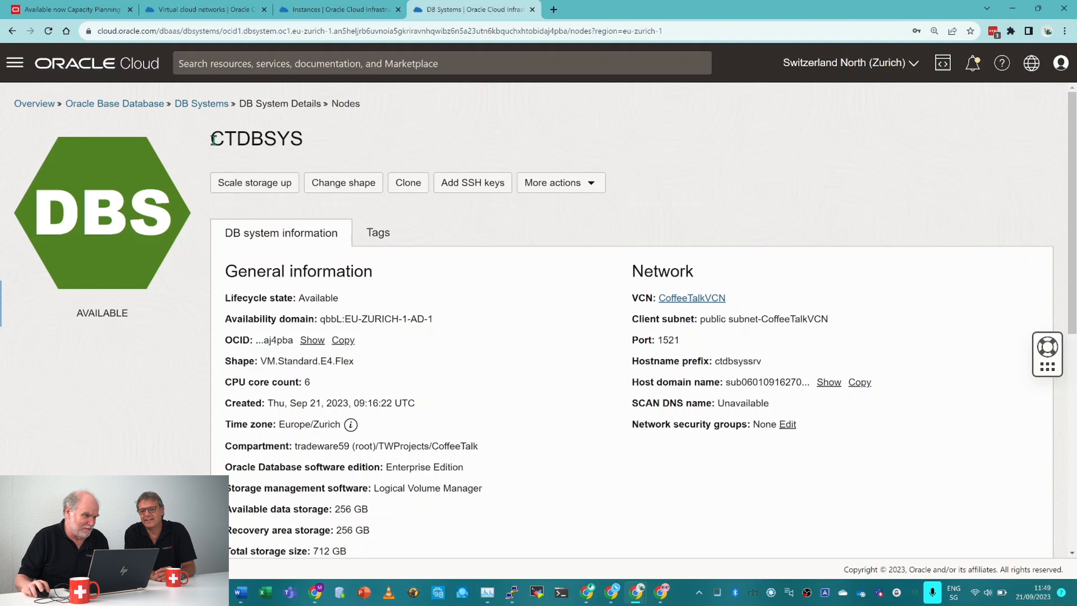
pyautogui.click(275, 186)
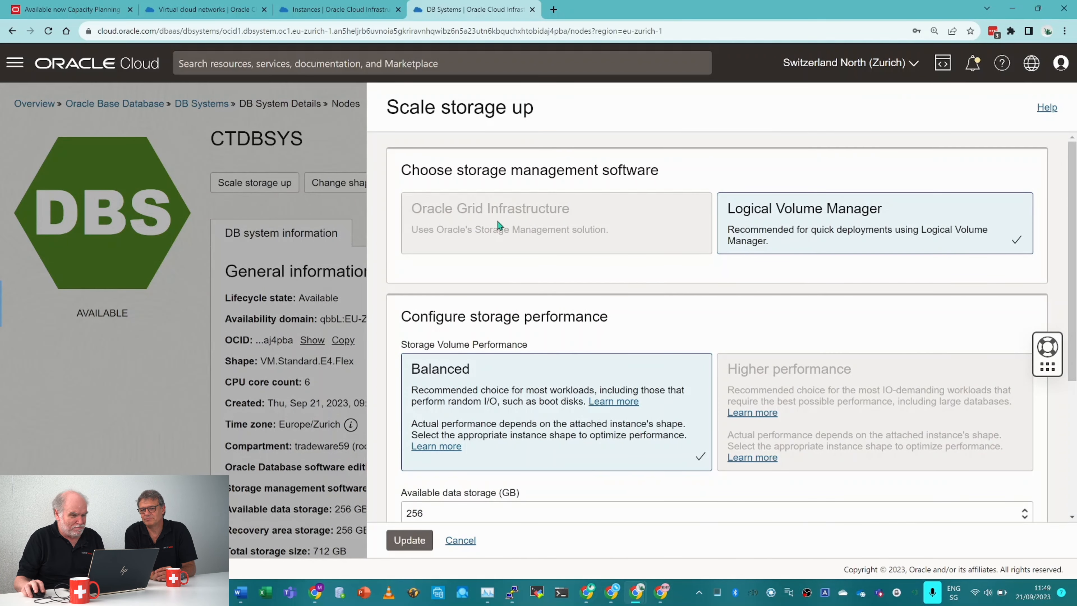
pyautogui.scroll(-5, 578, 240)
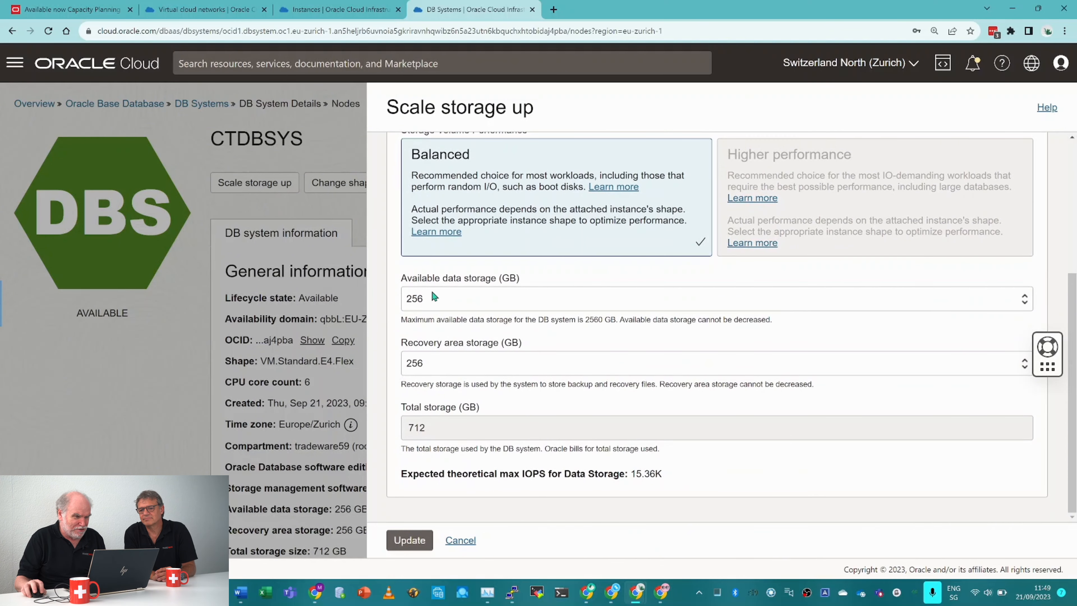
pyautogui.click(437, 299)
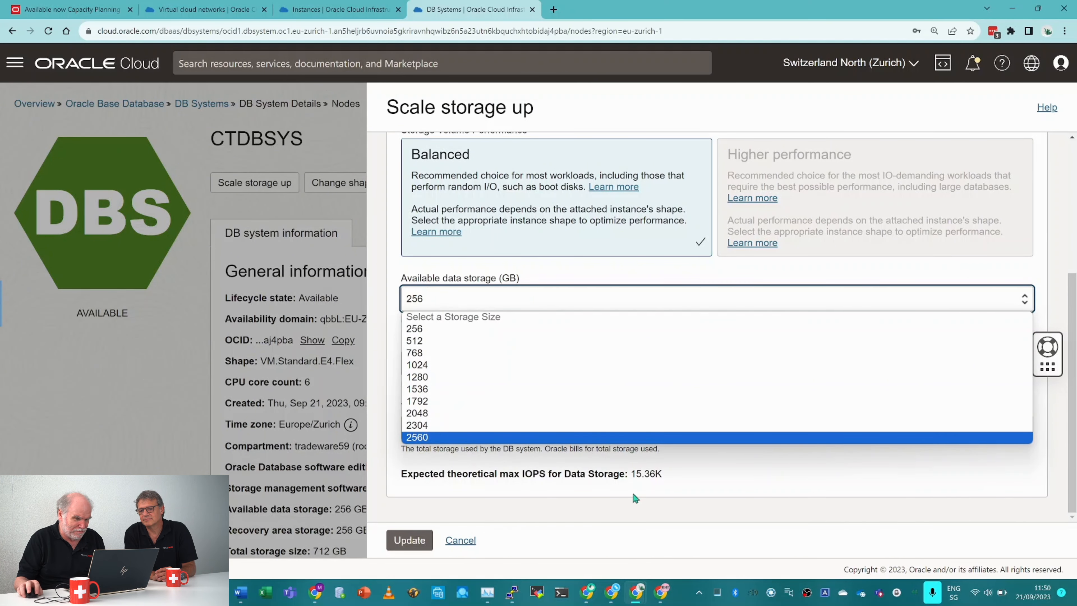
pyautogui.click(1023, 301)
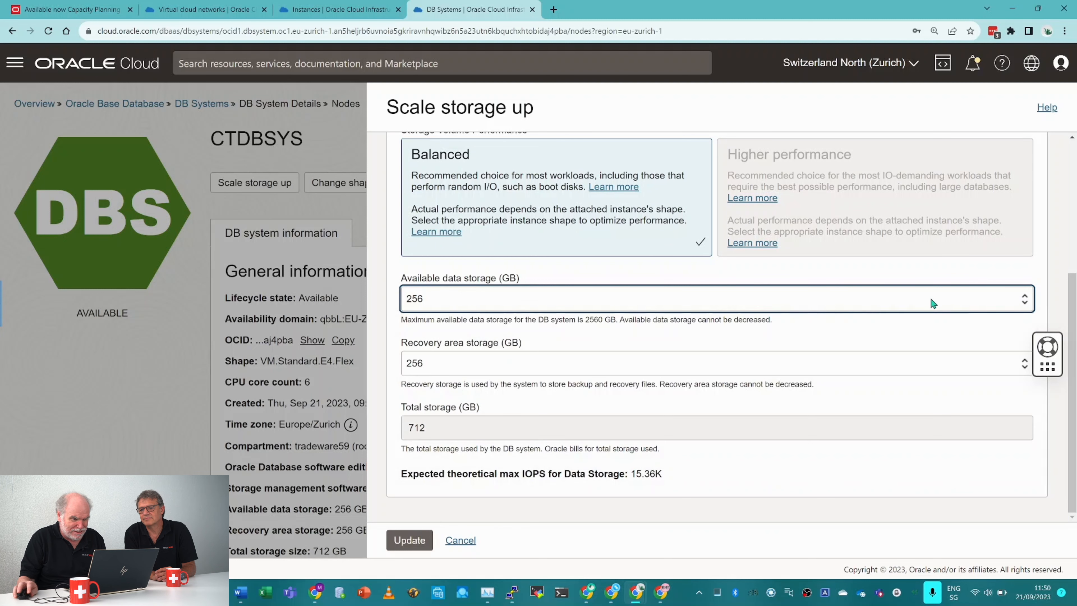
pyautogui.click(497, 370)
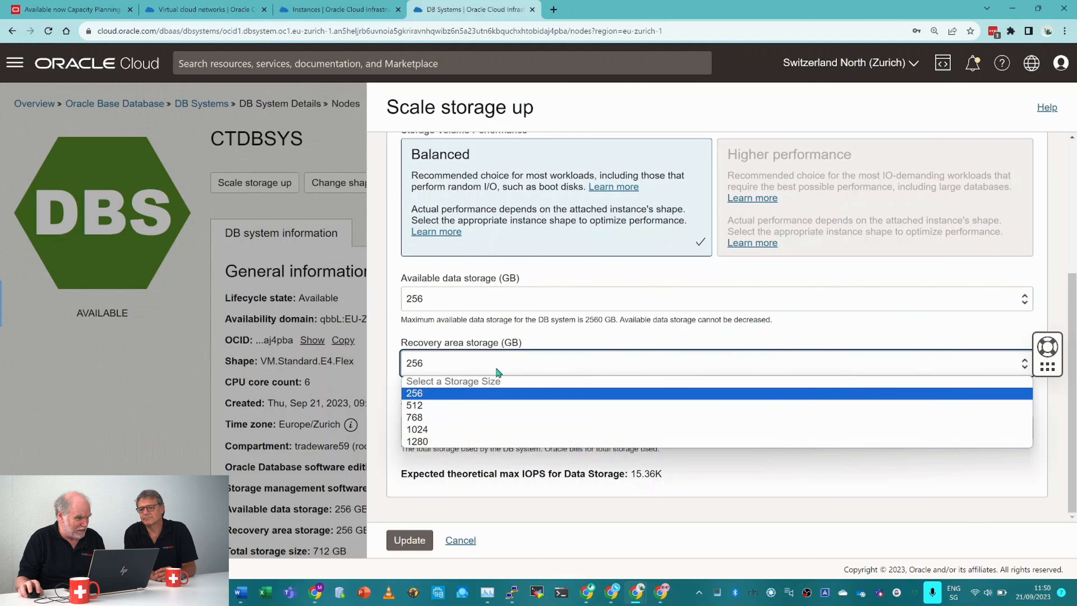
pyautogui.click(497, 370)
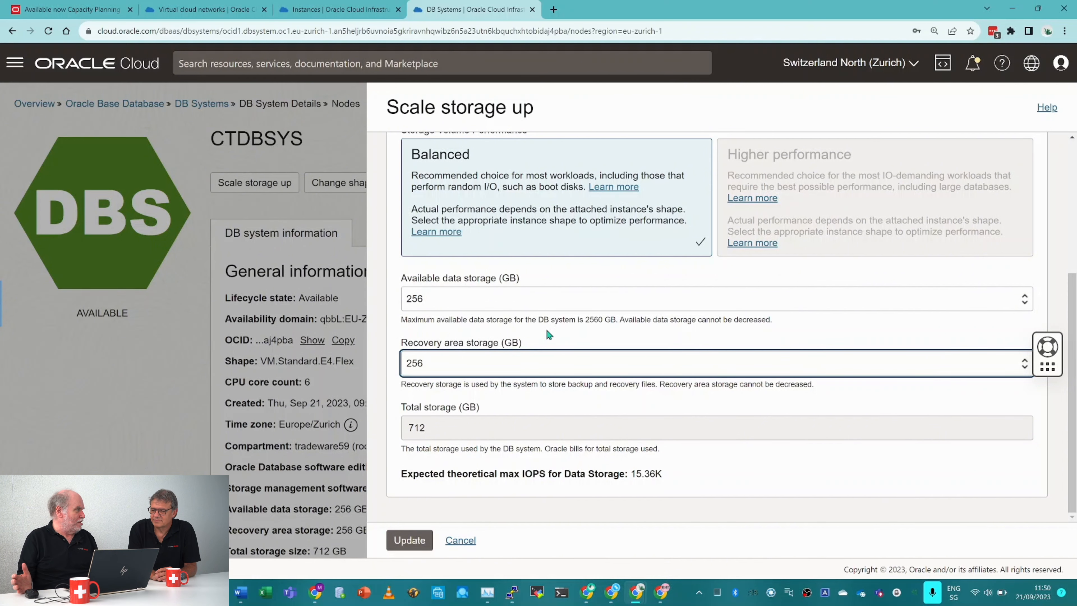
pyautogui.click(460, 540)
# Review the shape series and OCPU options for changing the CTDBSYS shape, and leave without applying a change.
pyautogui.click(343, 190)
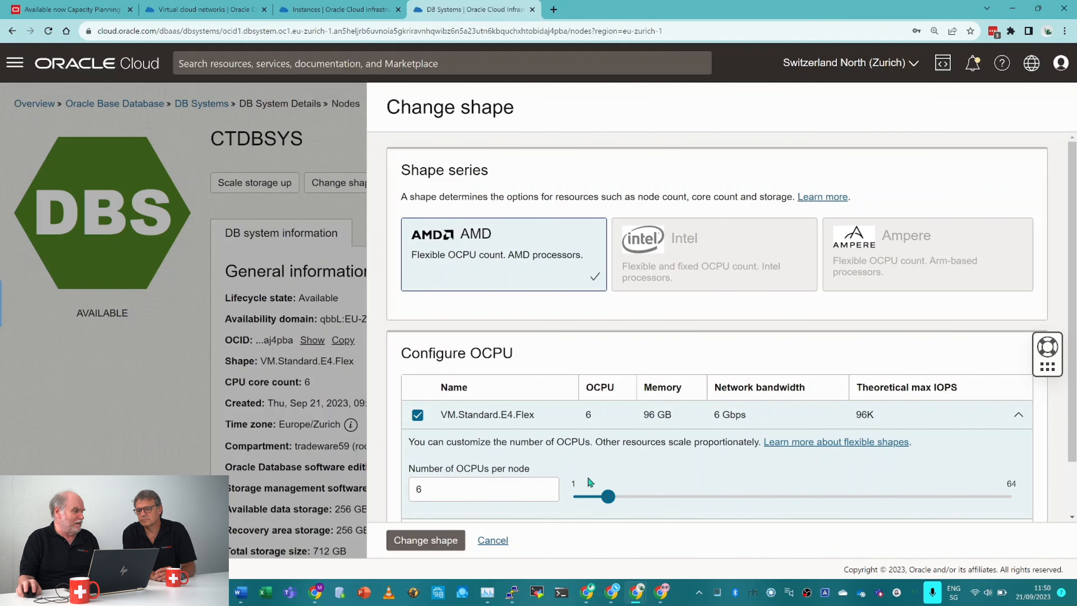
pyautogui.click(493, 540)
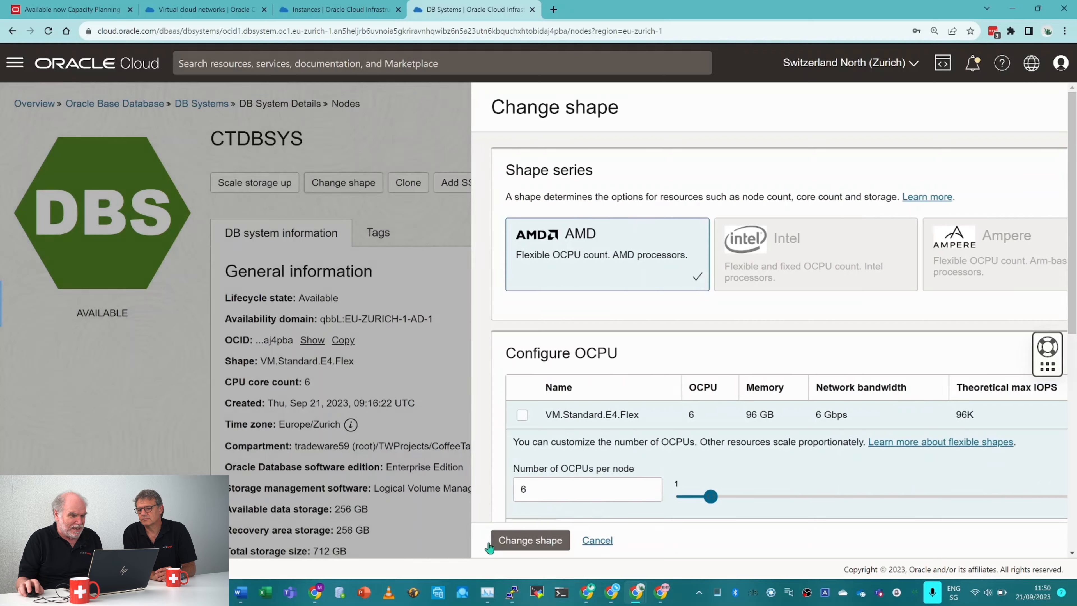